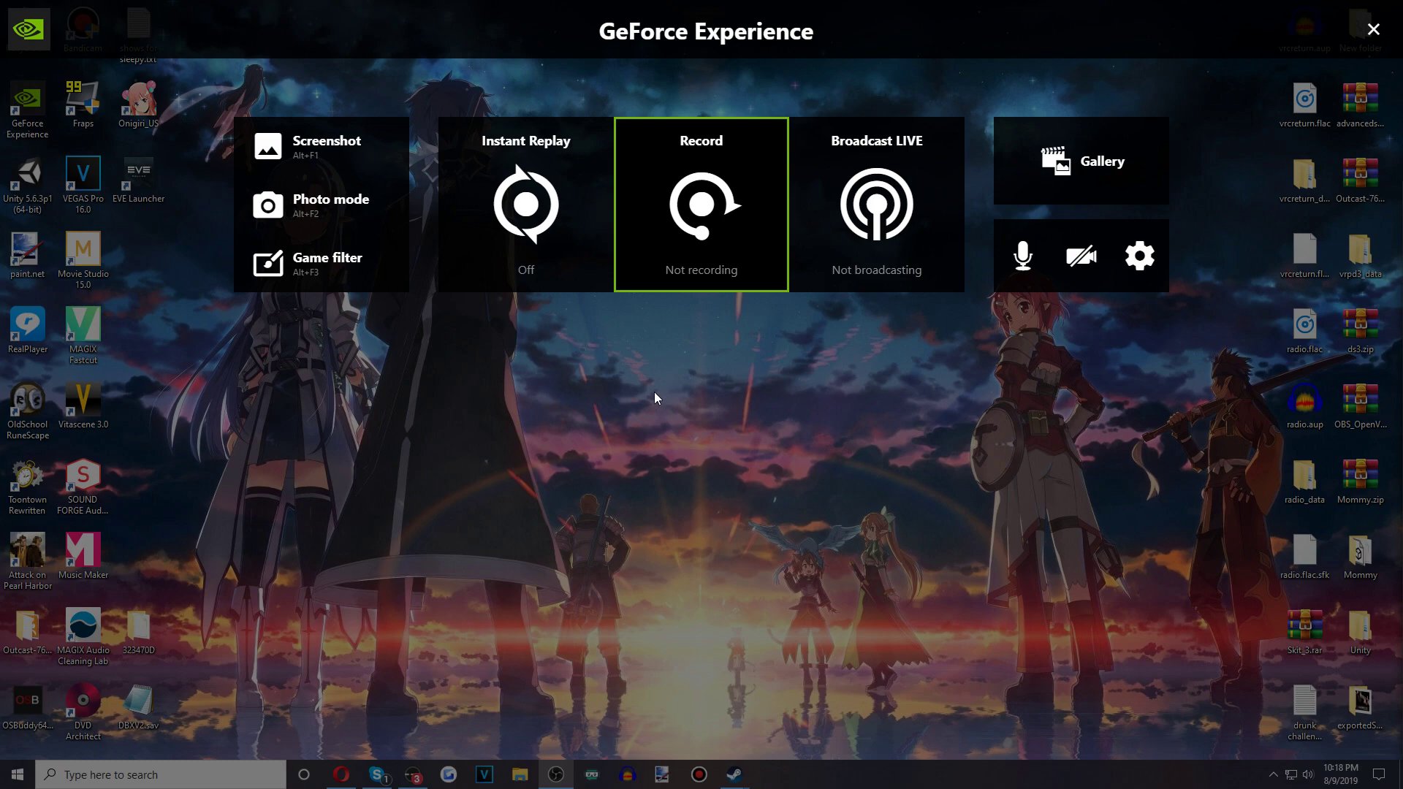
Close the in-game overlay and reopen it from the GeForce Experience window.
click(1374, 31)
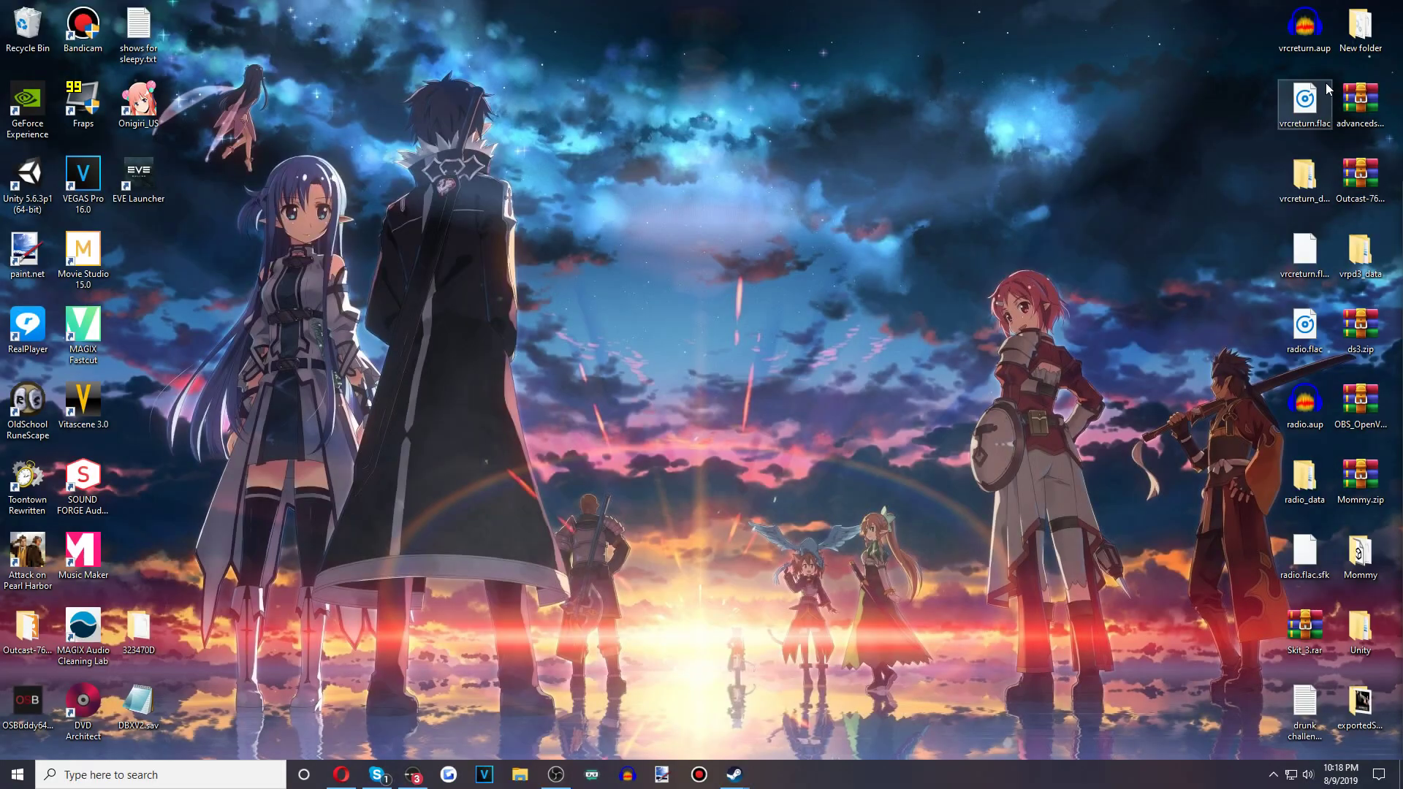
key(alt+z)
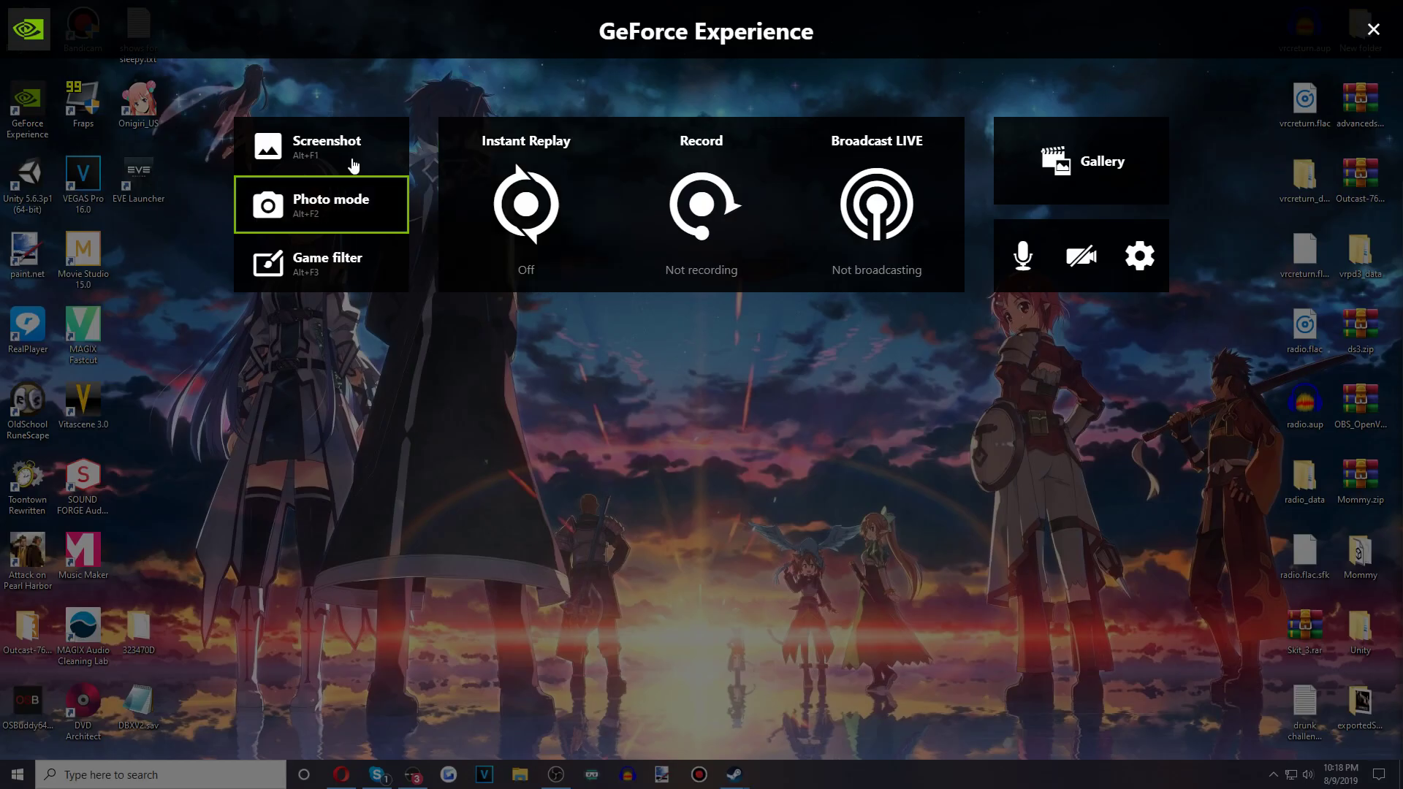
click(1385, 32)
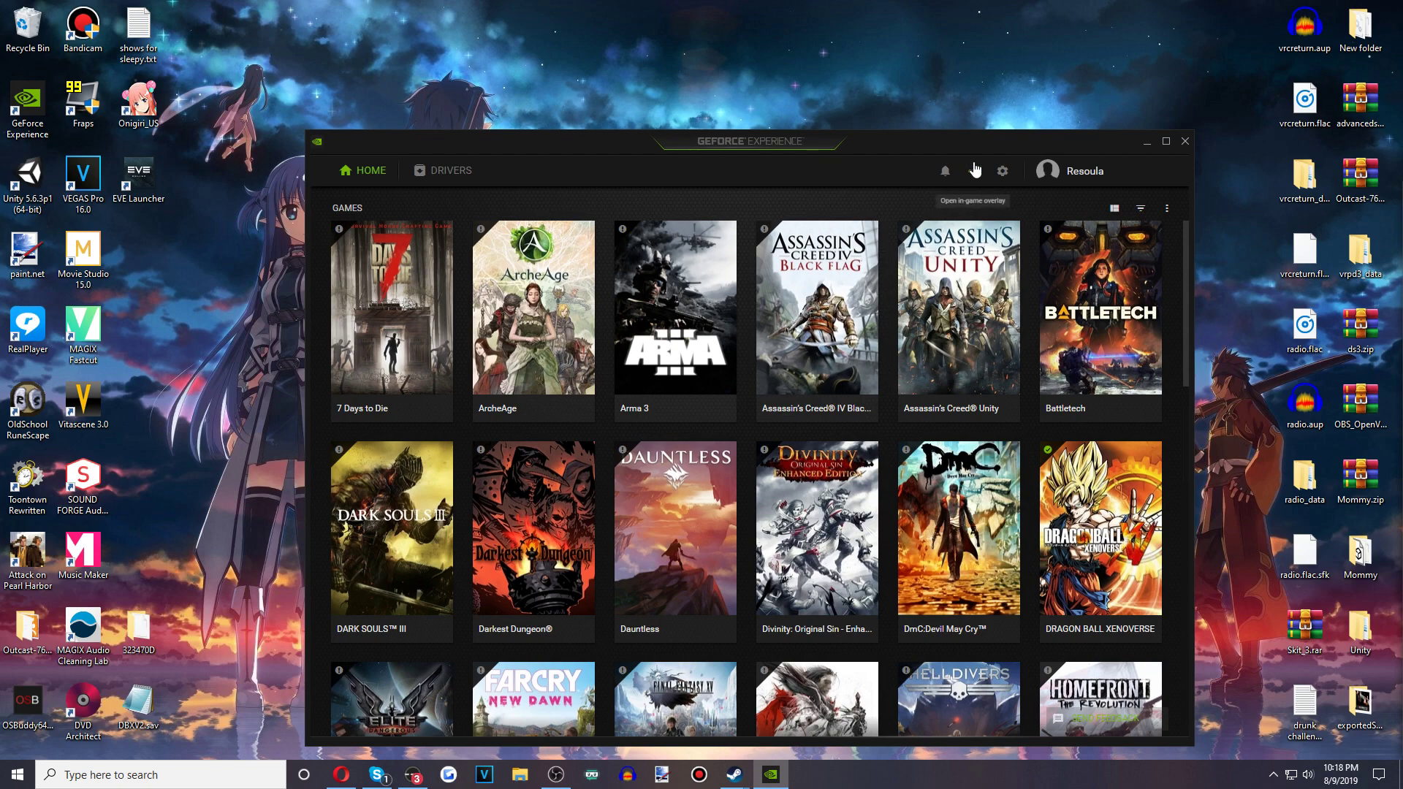
click(974, 173)
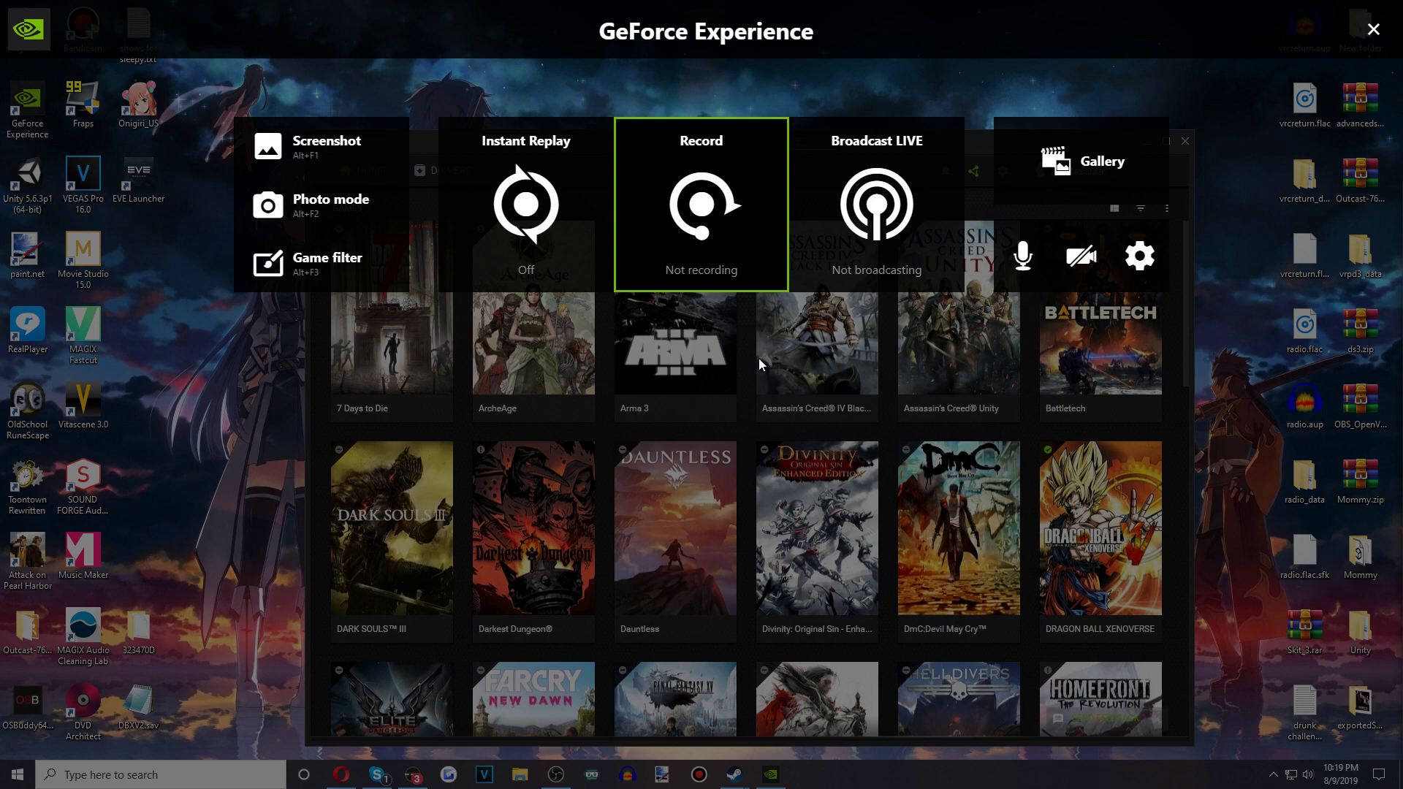
Save a screenshot to the Gallery, then view the Photo mode page and return to the overlay.
key(Right)
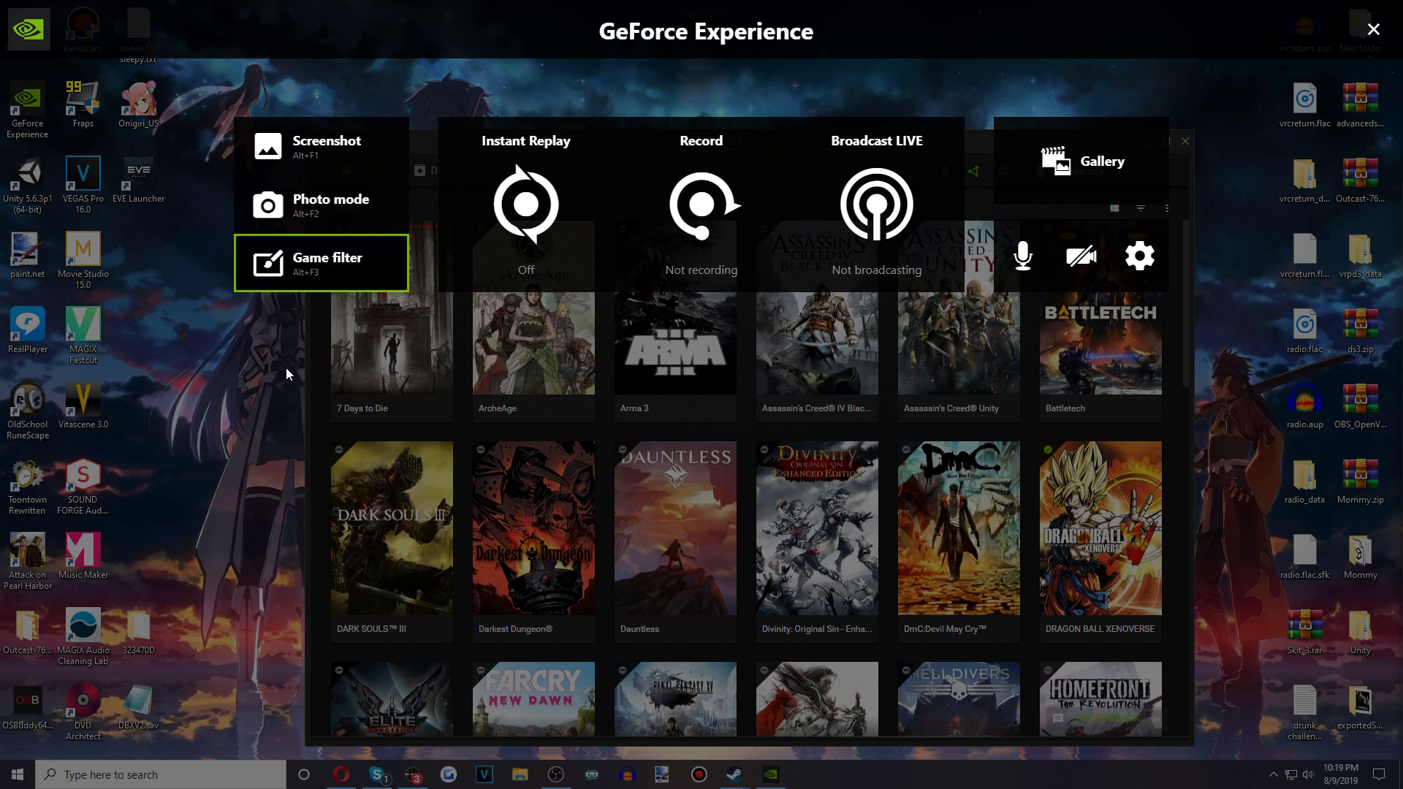
click(330, 170)
click(343, 212)
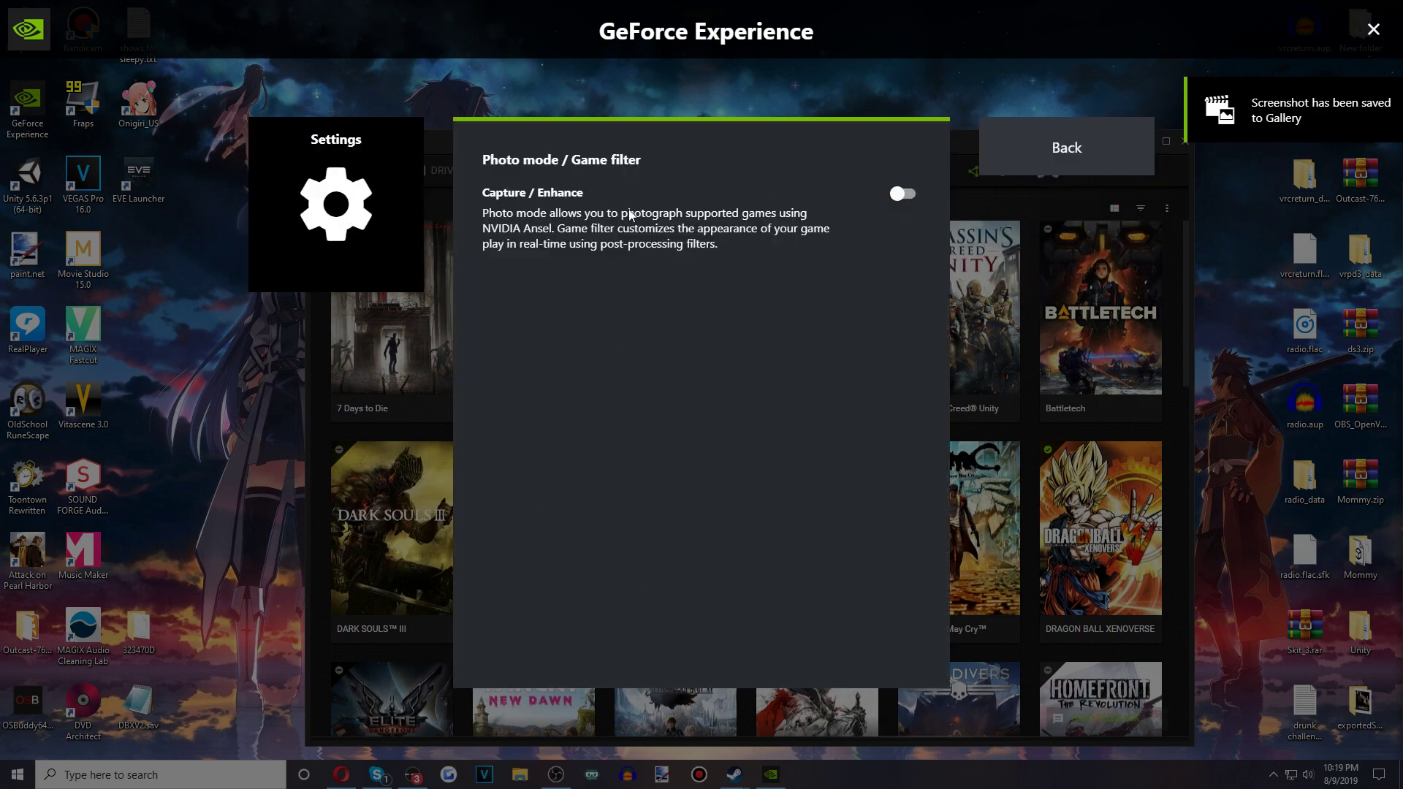
click(1059, 164)
click(1066, 170)
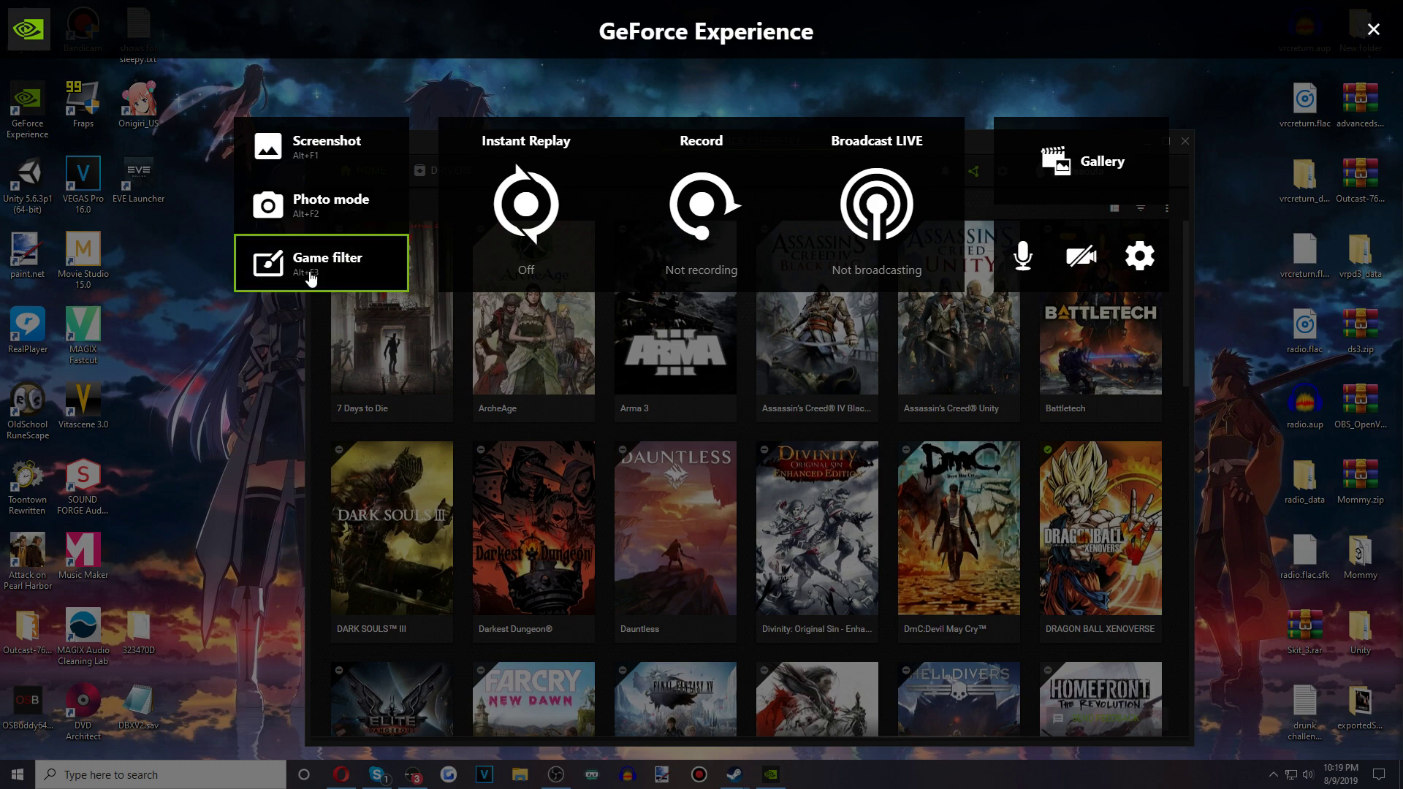
View the Game filter page with its Capture / Enhance option and return to the overlay's main screen.
click(311, 276)
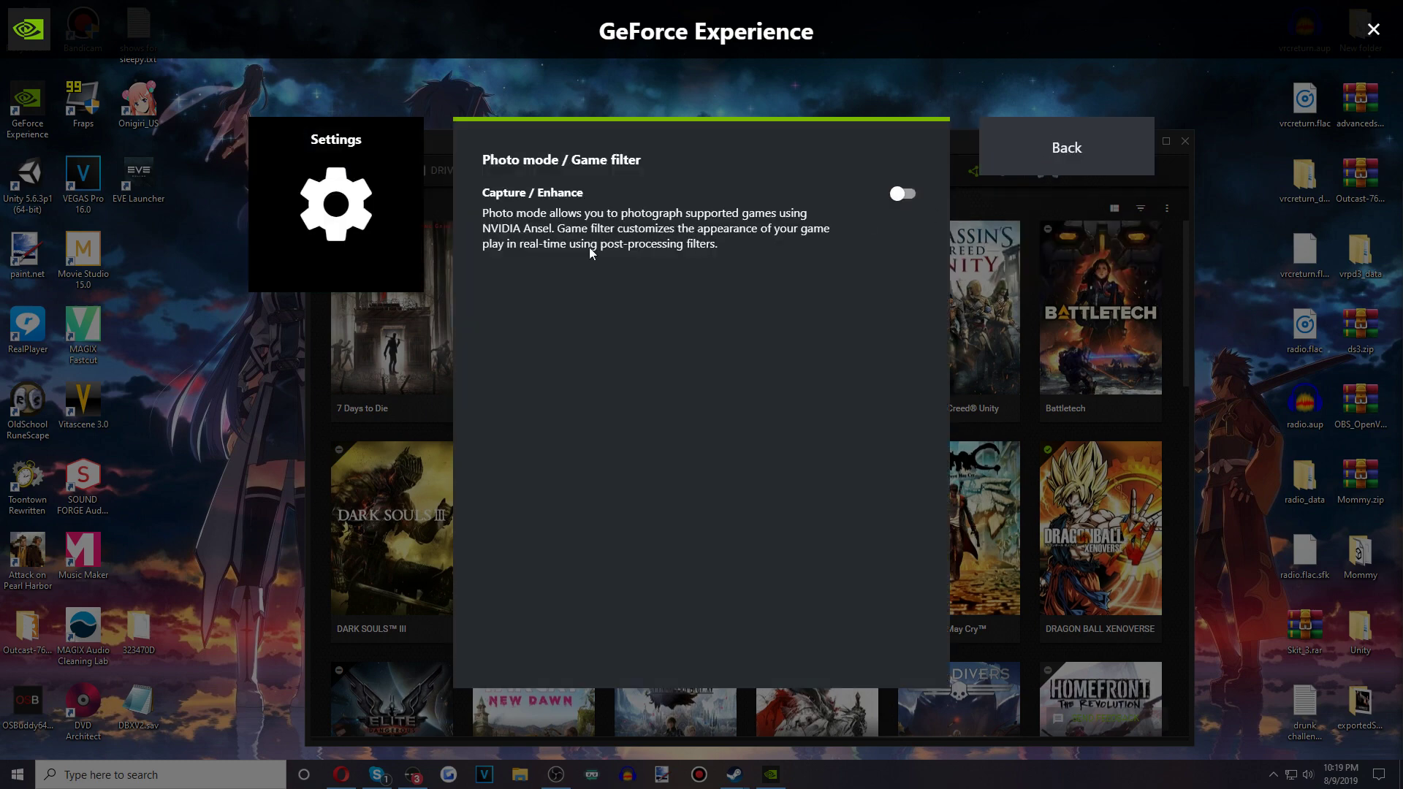
click(1112, 174)
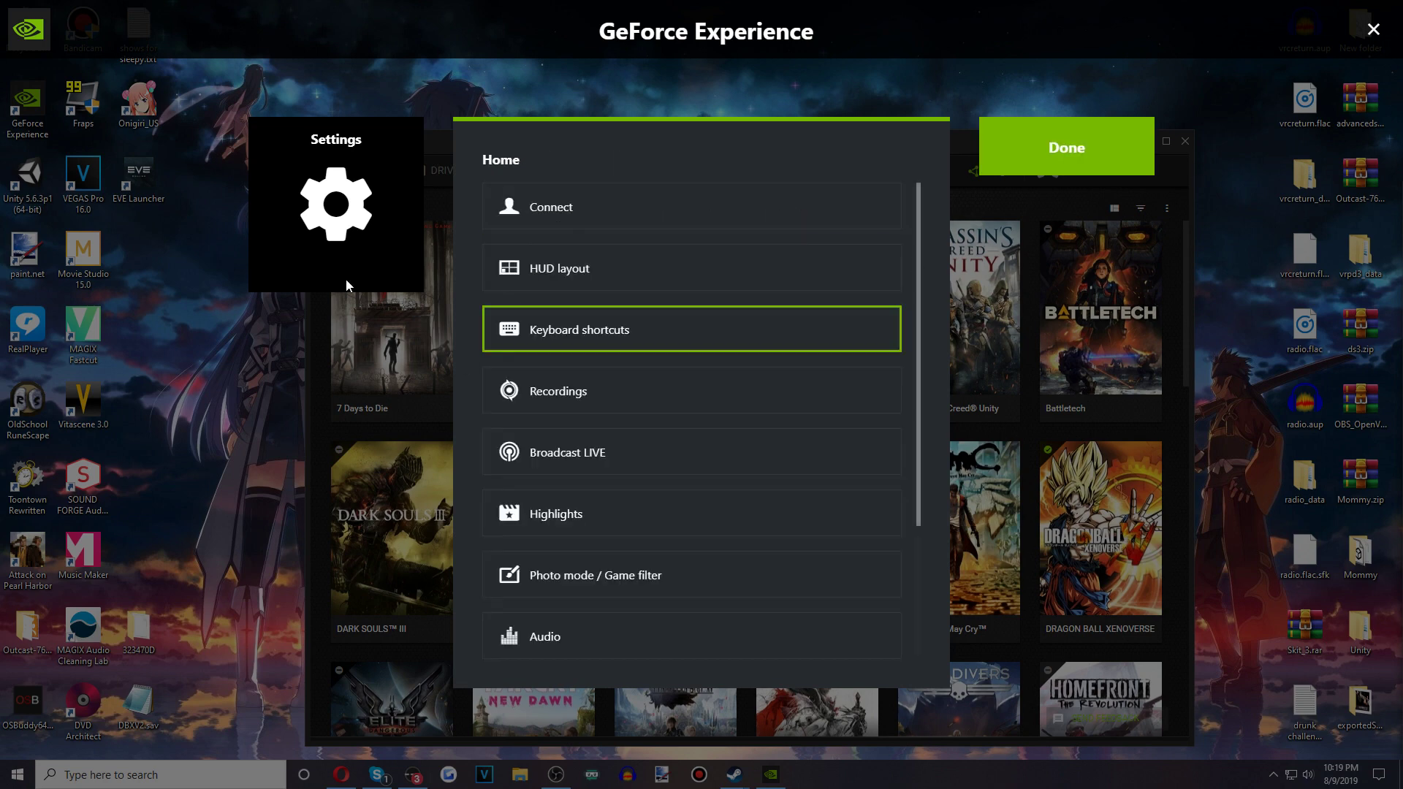
click(1083, 171)
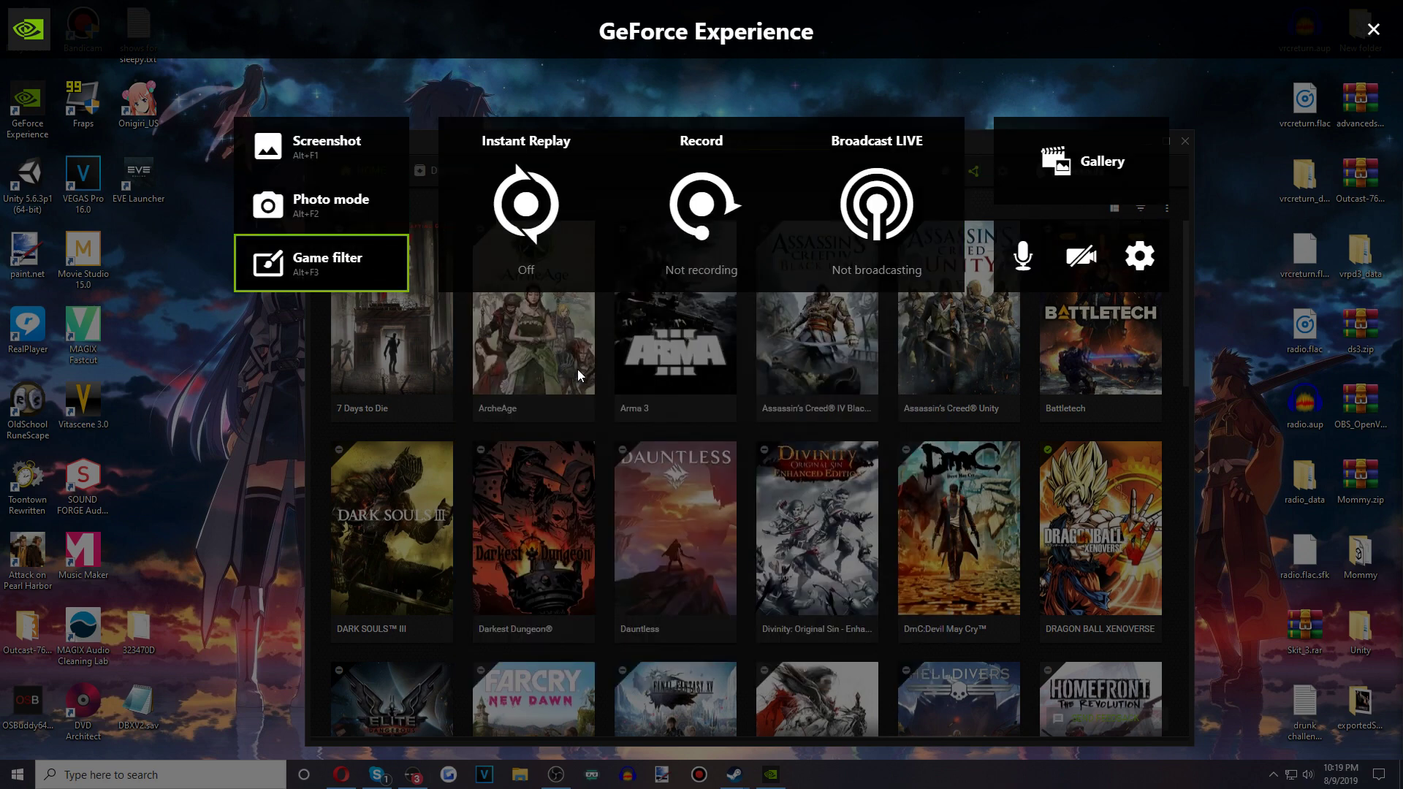
Check the account connections in the overlay settings and return to the settings home page.
click(1143, 262)
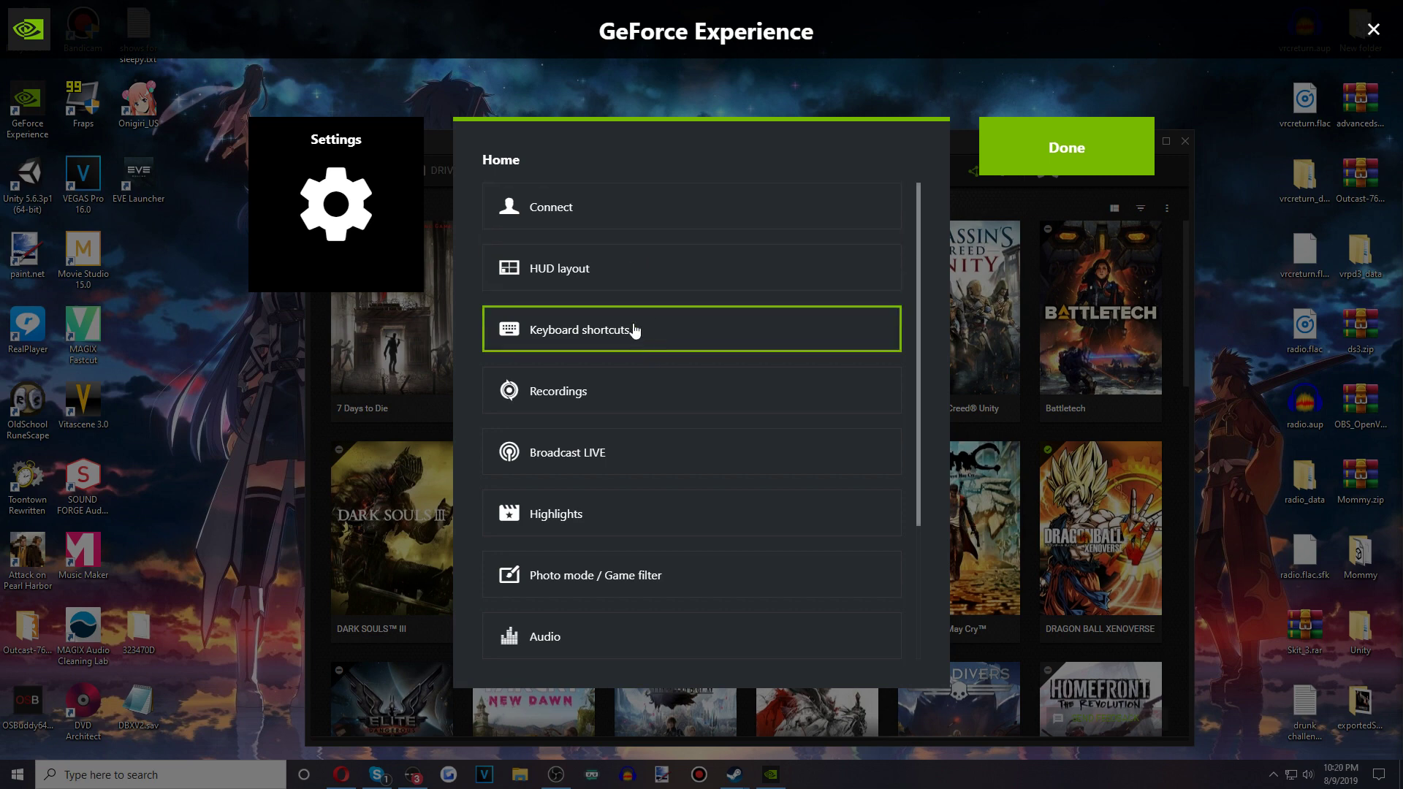
click(554, 194)
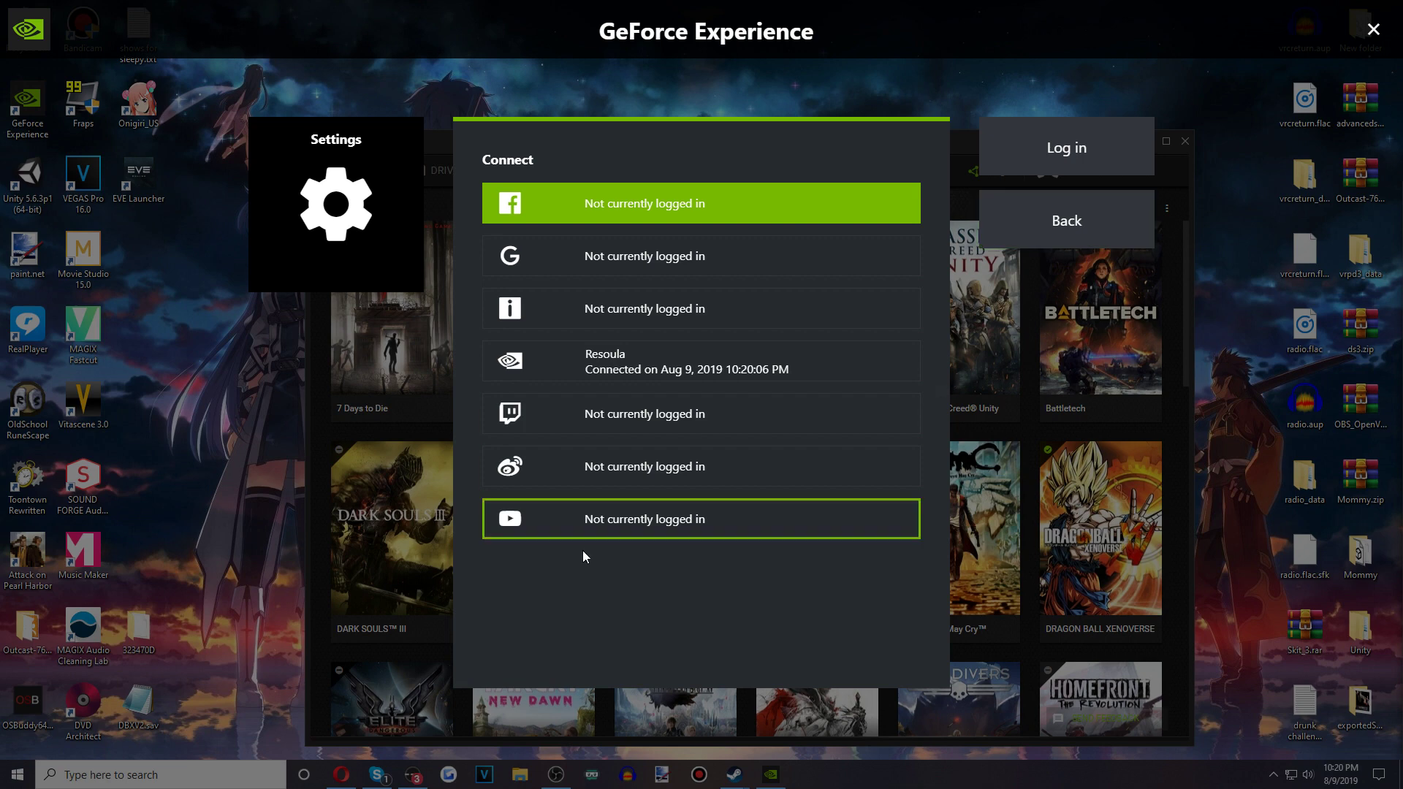
click(1067, 221)
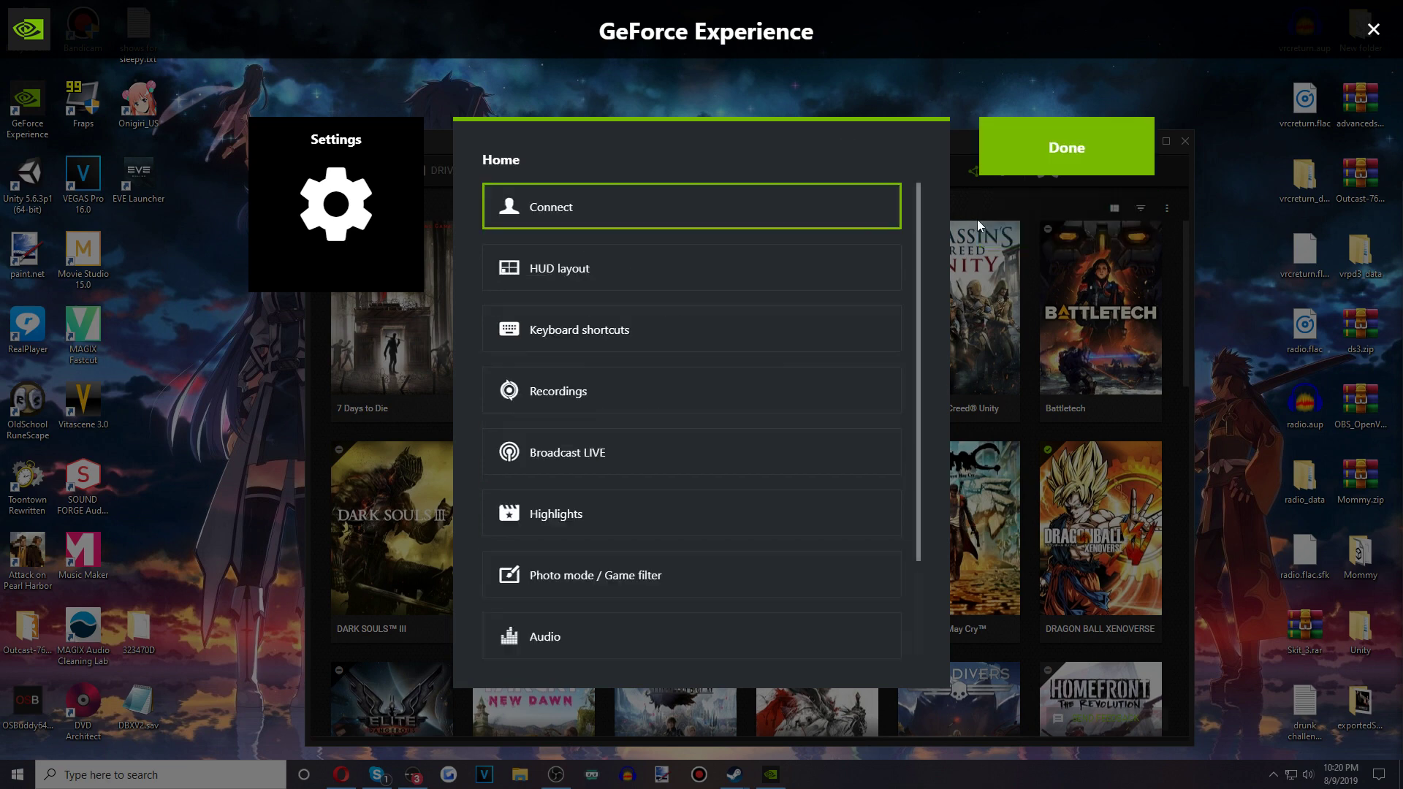
In the HUD layout, try each camera position and place the camera in the lower-left quadrant.
click(591, 284)
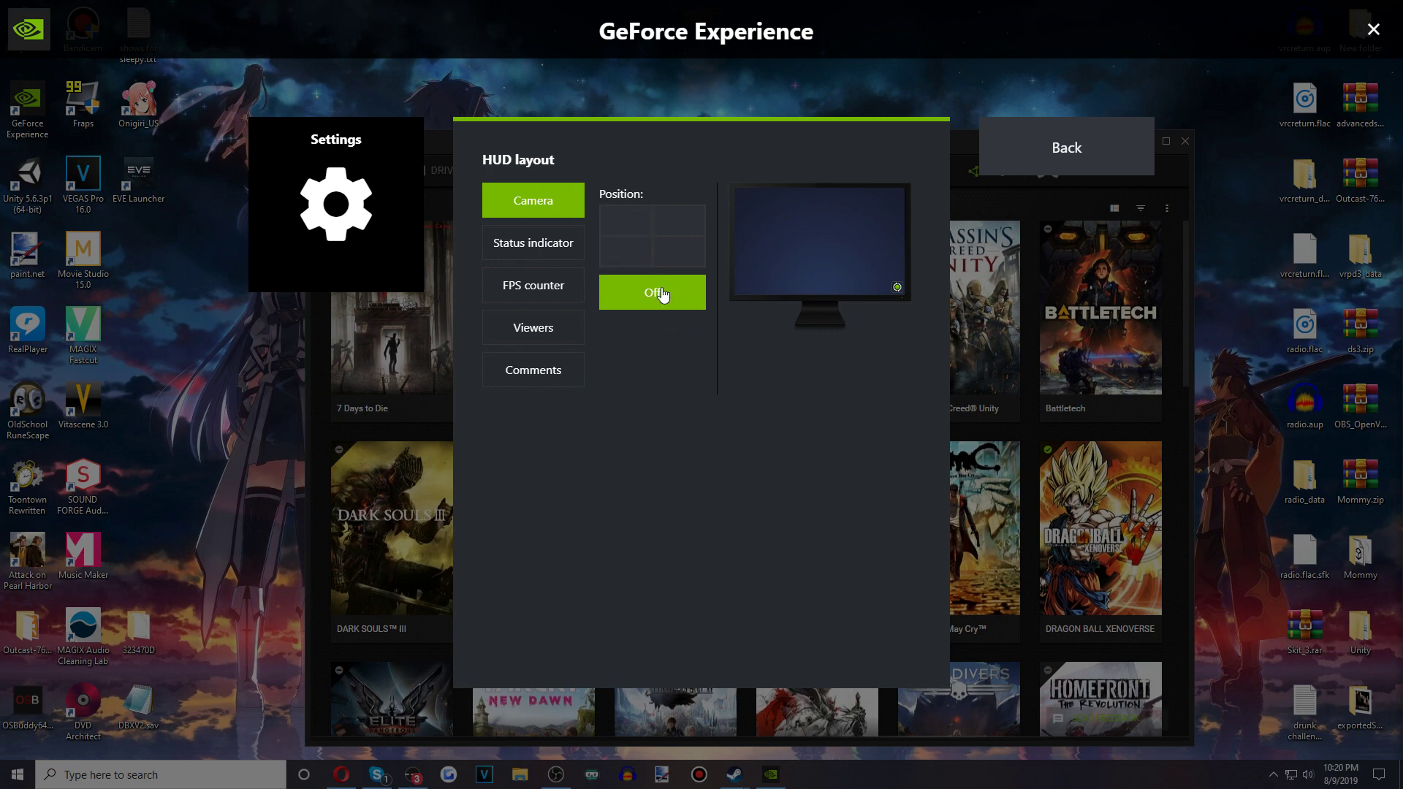
click(637, 219)
click(668, 228)
click(668, 247)
click(618, 250)
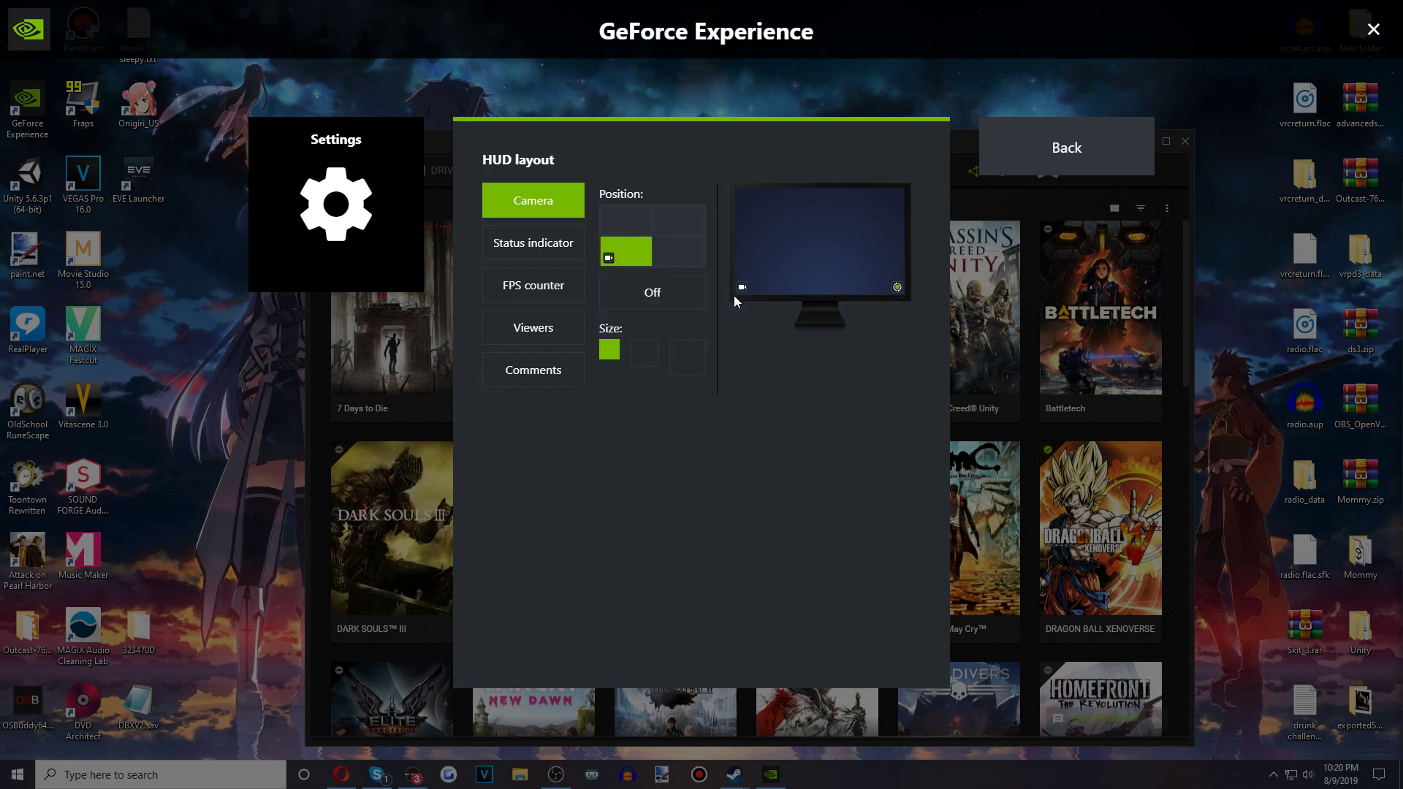
Try the three HUD camera sizes and settle on the smallest one.
click(687, 358)
click(635, 351)
click(612, 351)
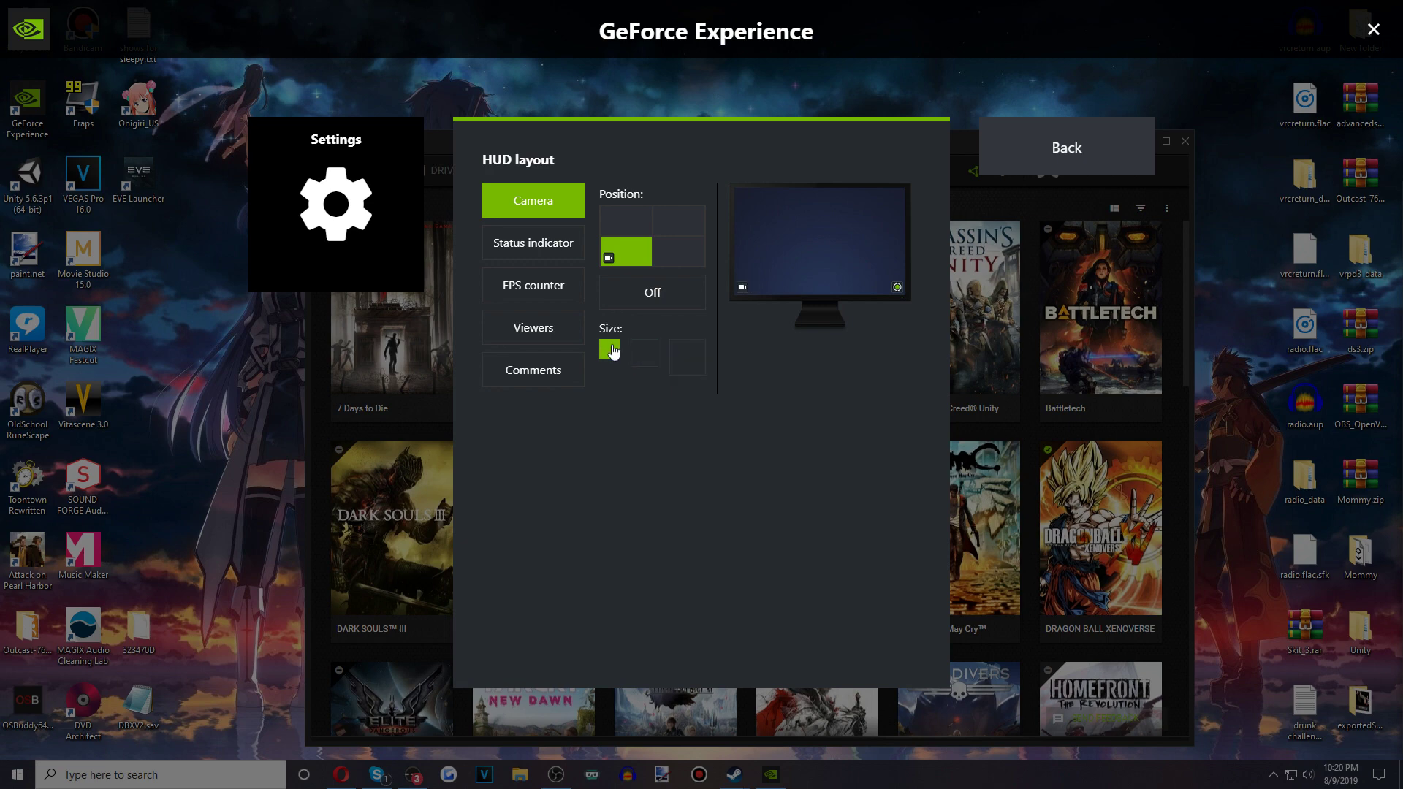
click(681, 363)
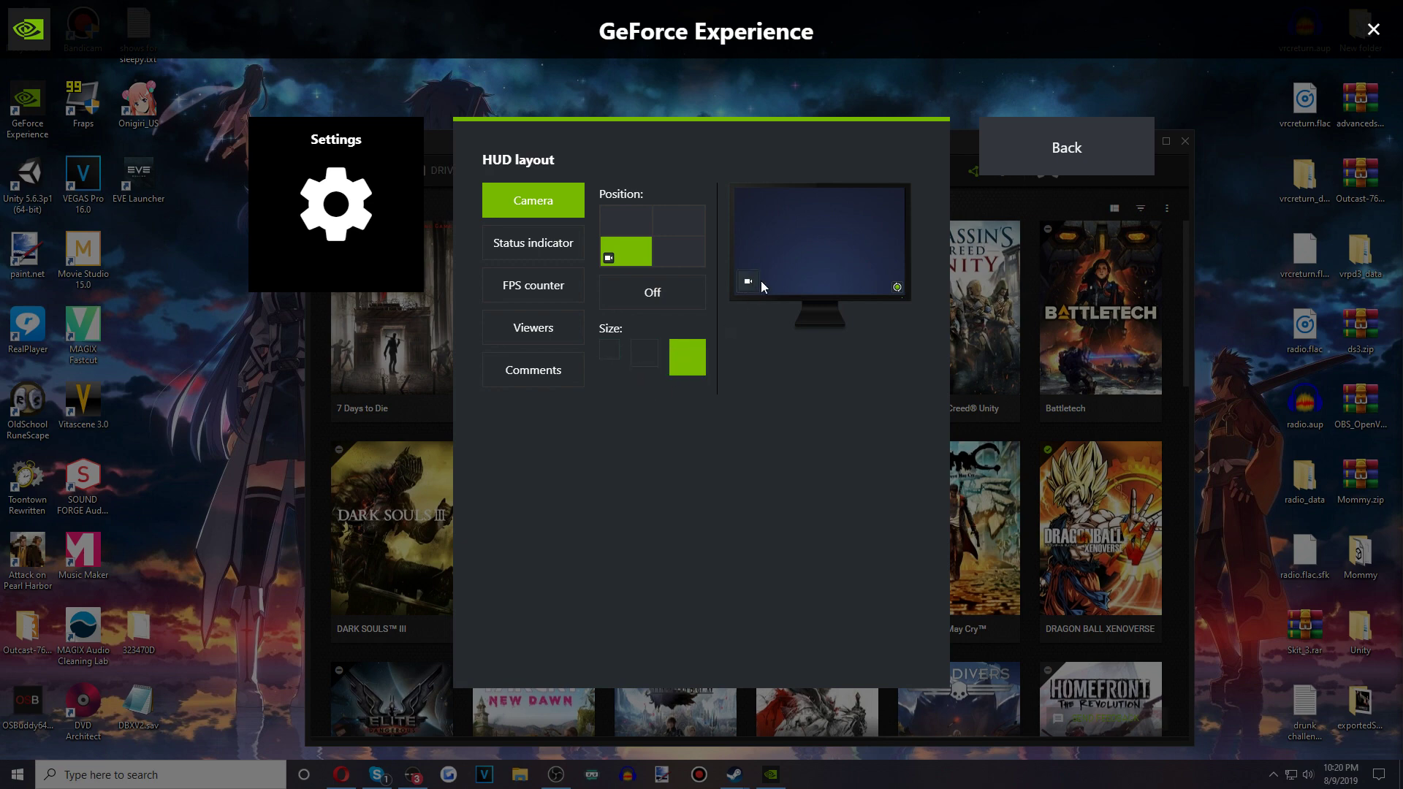
click(612, 355)
Turn the HUD status indicator off and put it back in the lower-right quadrant.
click(566, 245)
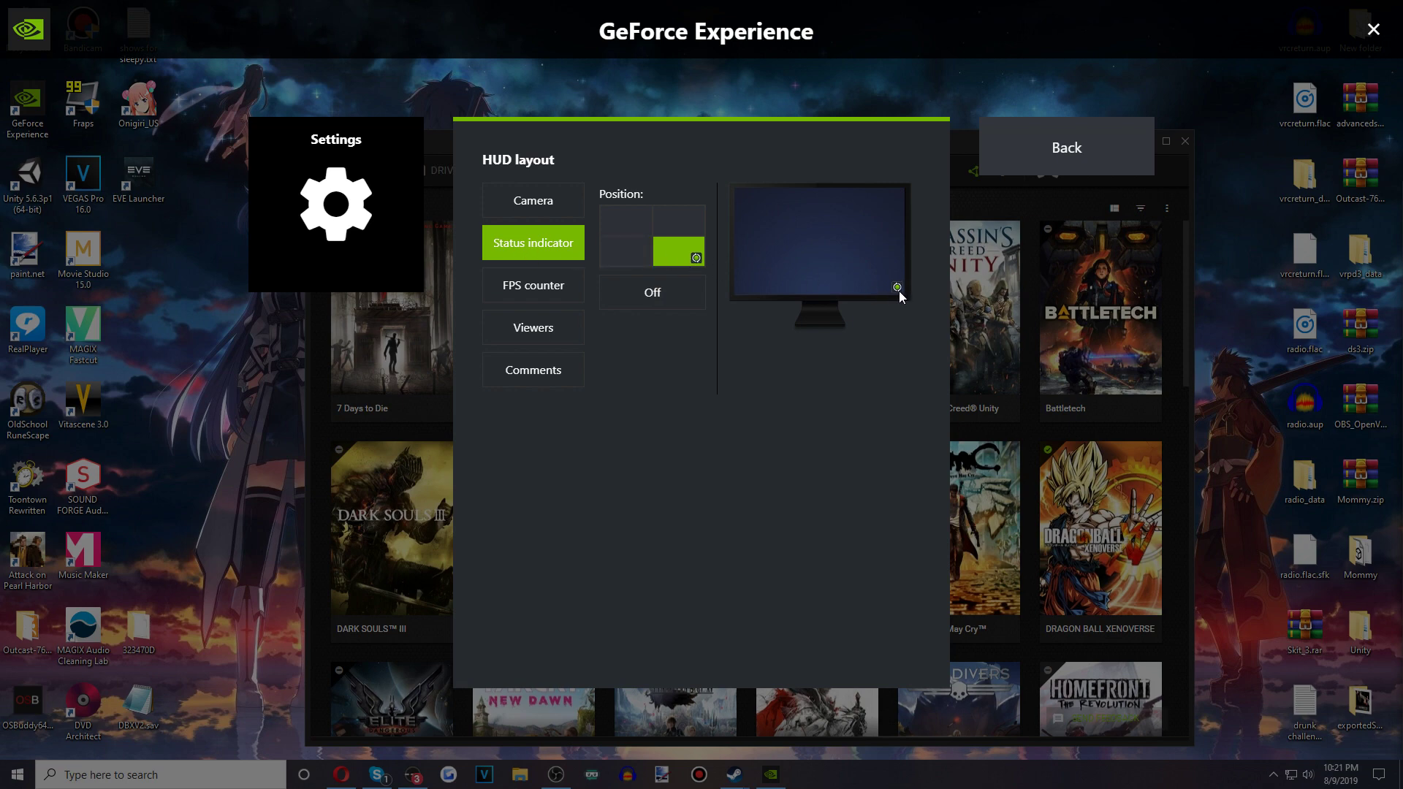
click(673, 302)
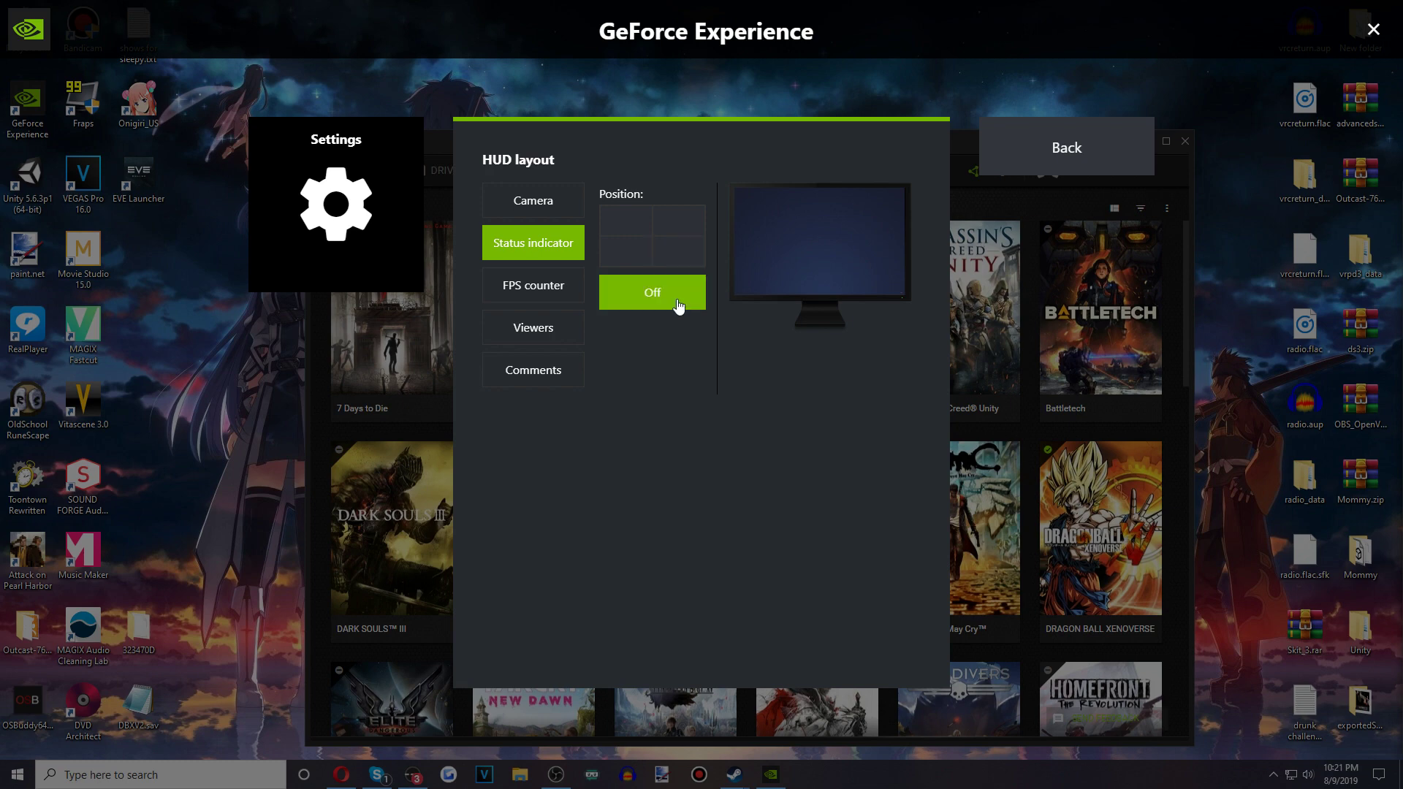
click(690, 256)
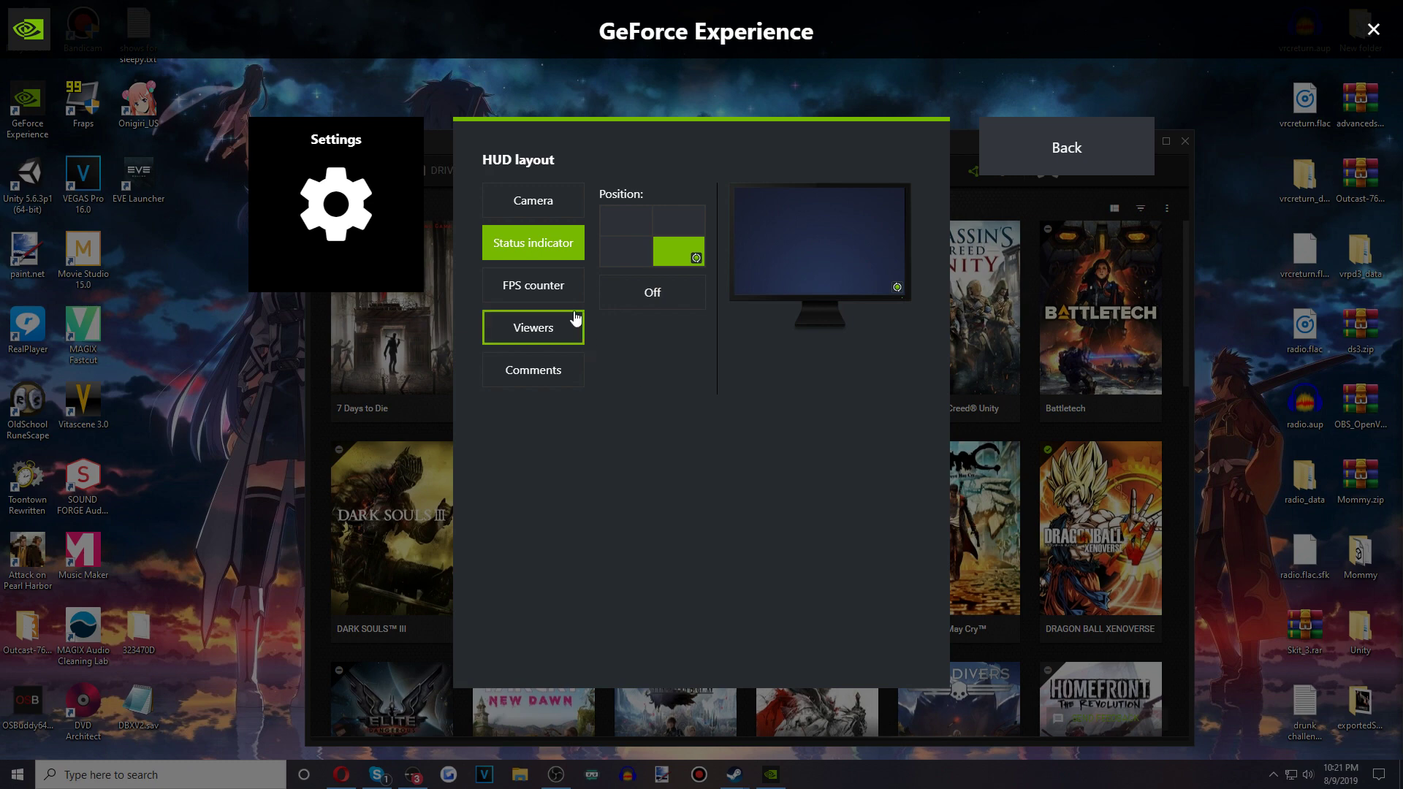
click(545, 289)
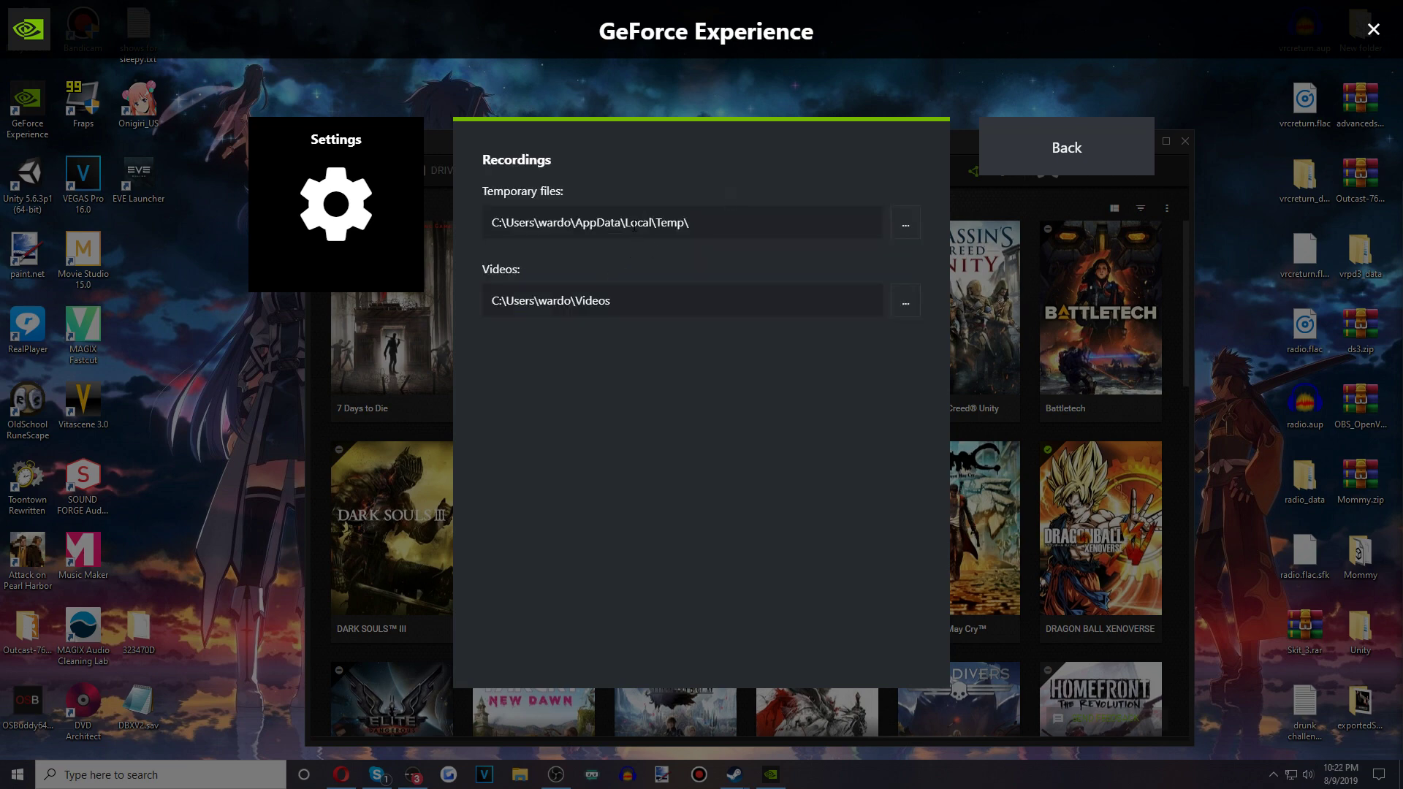
Leave the Recordings settings and look through the overlay's full list of keyboard shortcuts.
click(1094, 162)
click(698, 336)
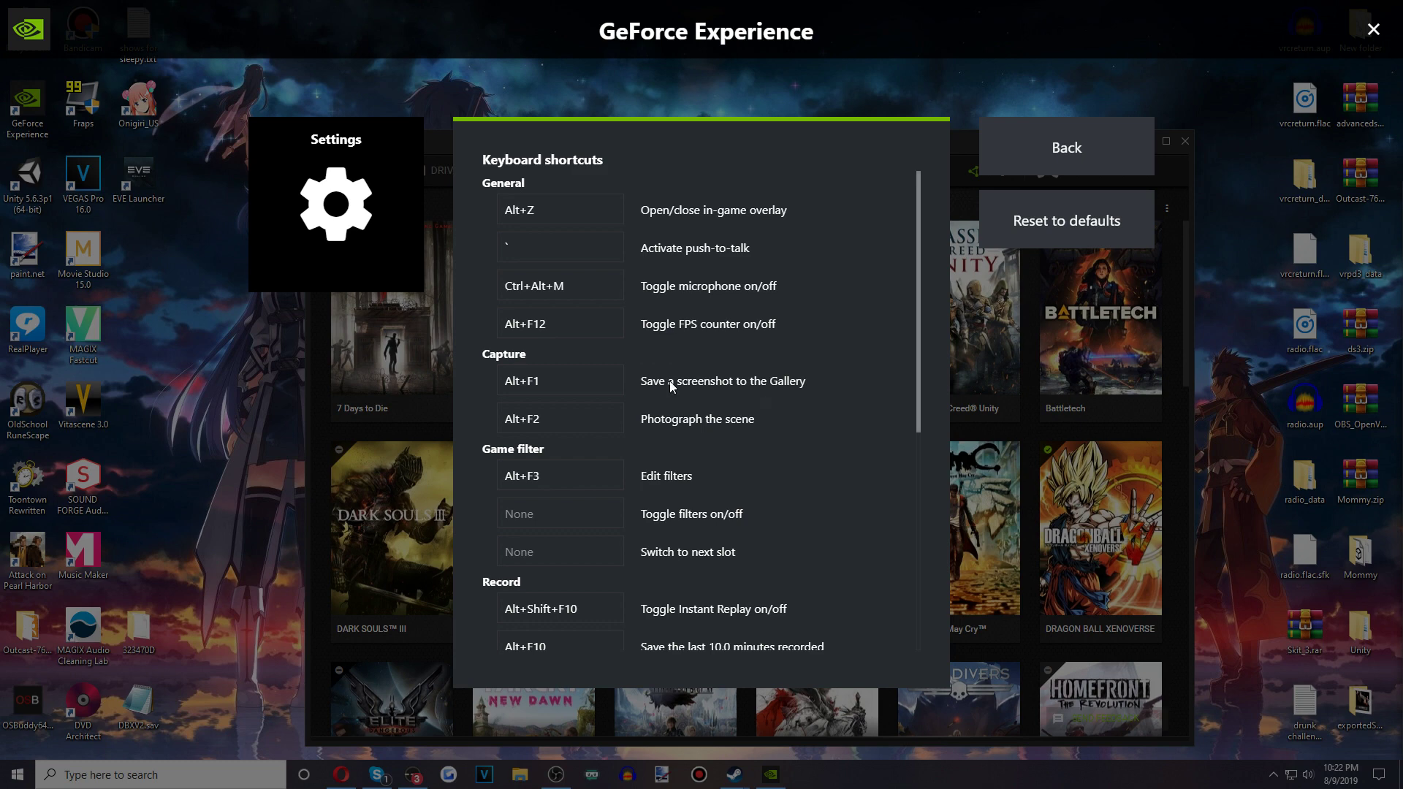
scroll(818, 564, down, 5)
scroll(800, 566, up, 5)
scroll(695, 471, down, 5)
scroll(488, 429, up, 1)
scroll(564, 439, up, 5)
click(1066, 149)
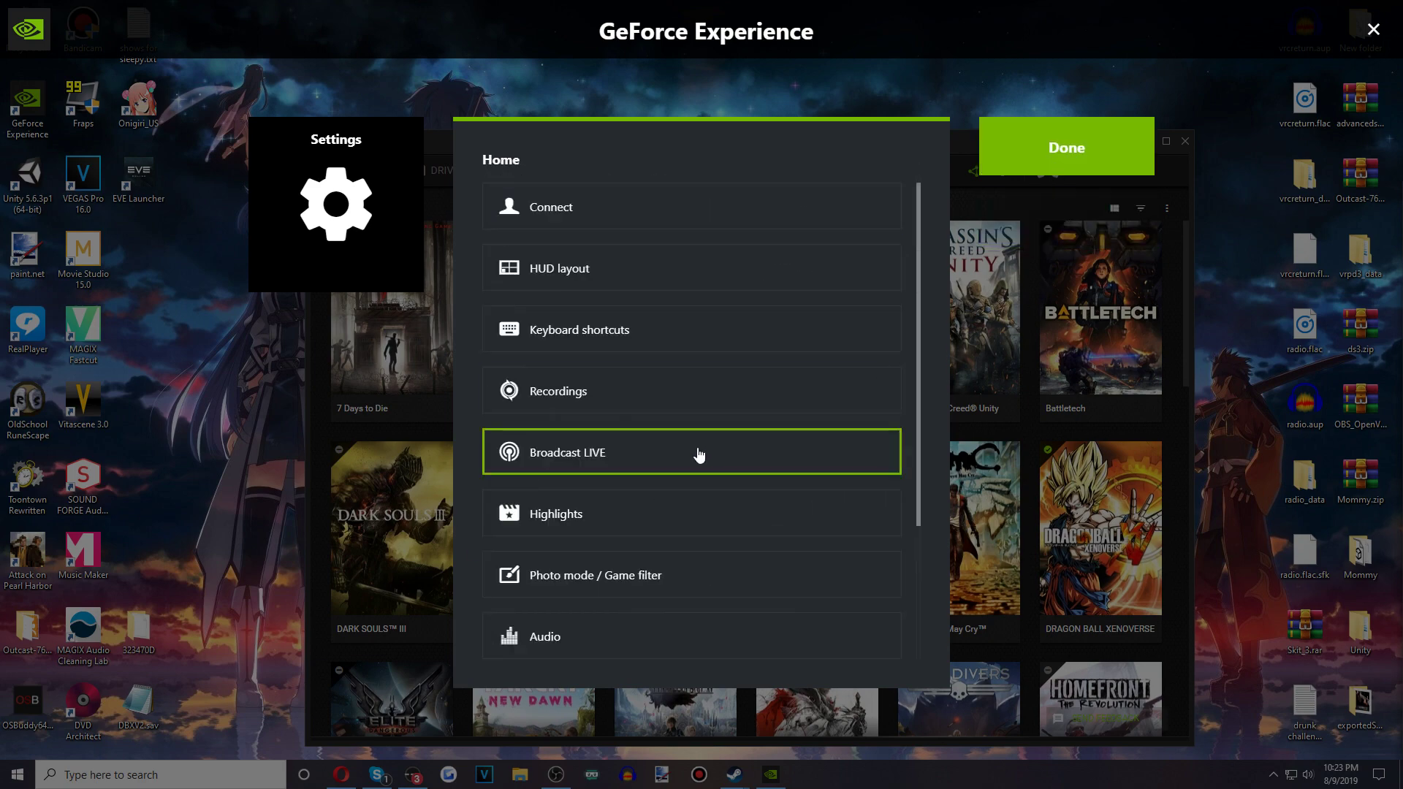
Review the Broadcast LIVE settings, including destination, quality, bit rate and custom overlays.
click(672, 462)
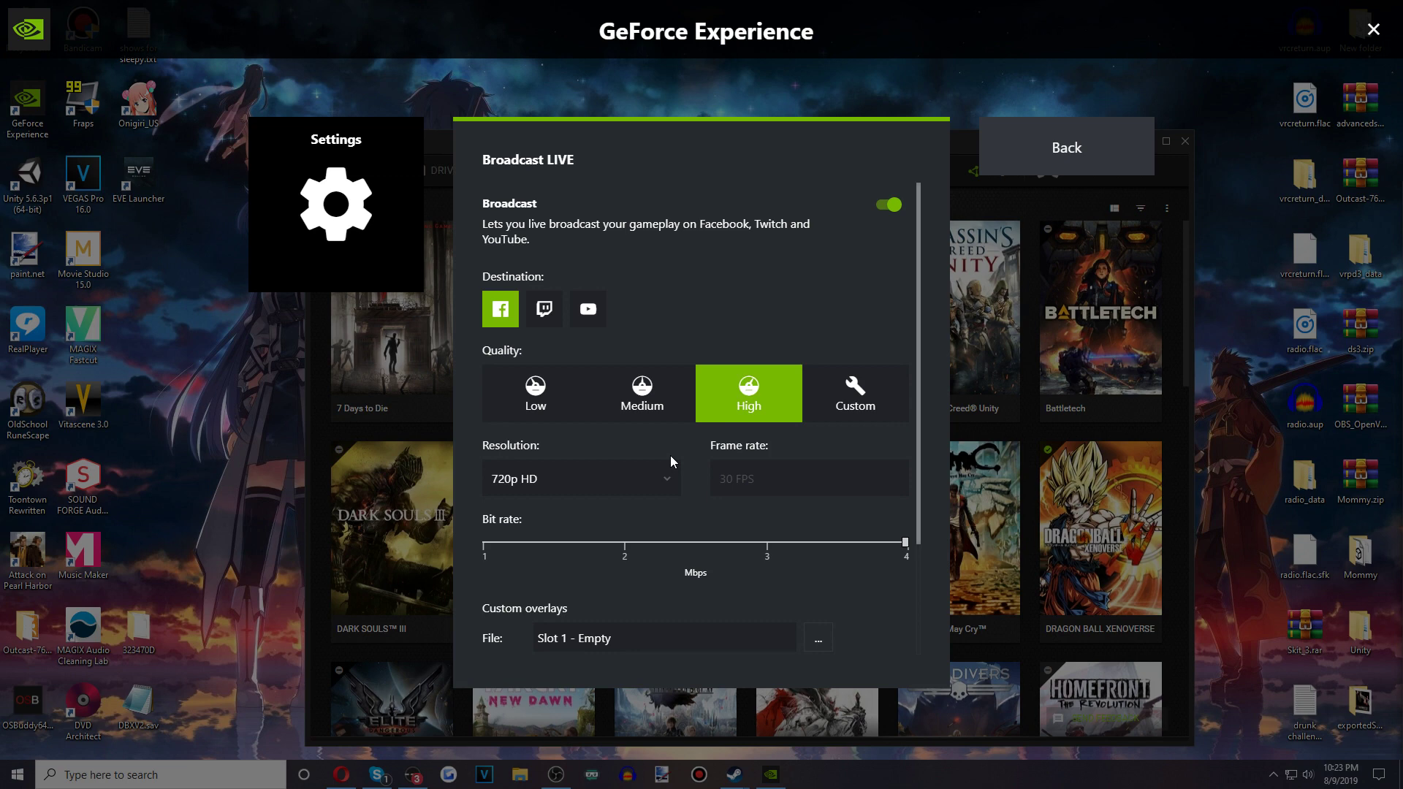
scroll(862, 620, down, 1)
scroll(870, 619, down, 2)
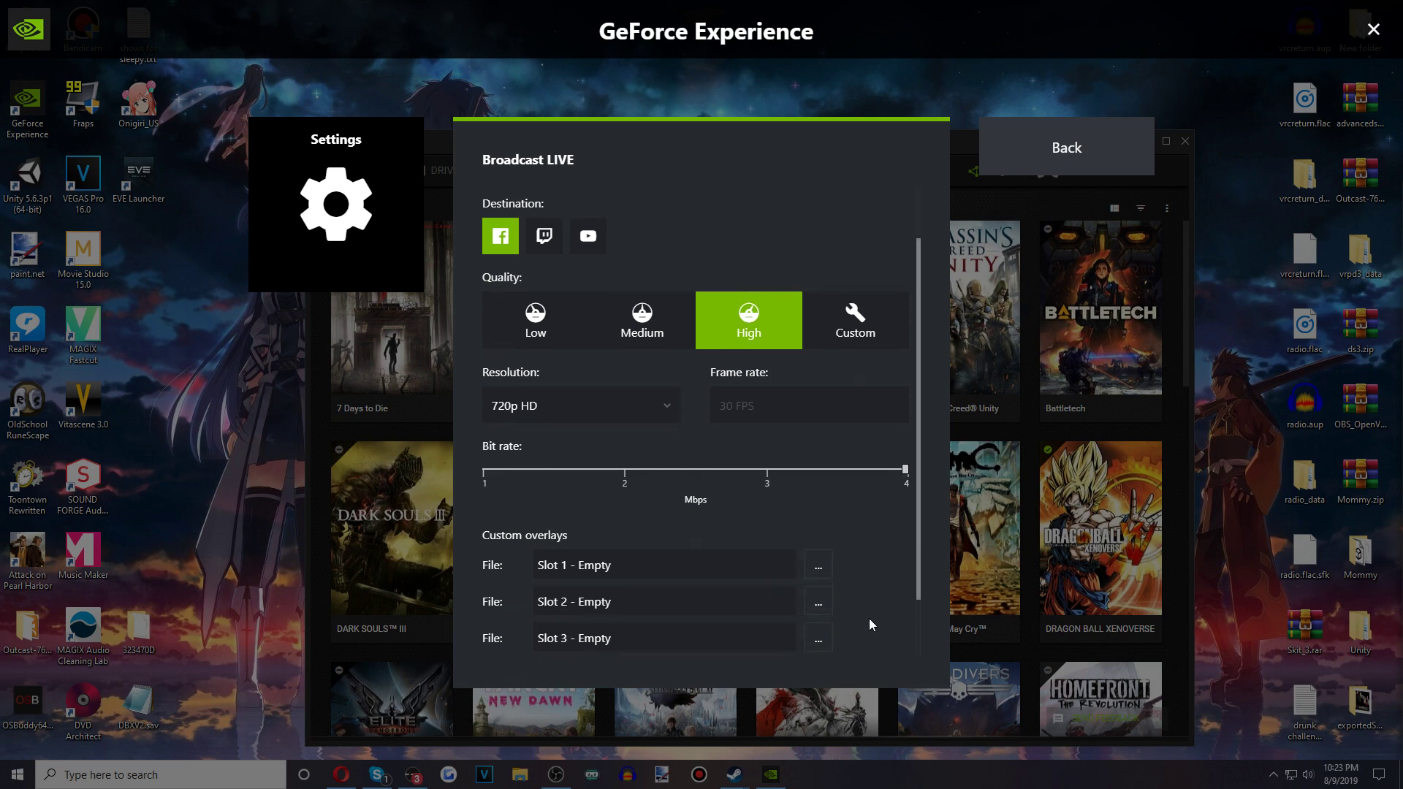
scroll(869, 618, up, 3)
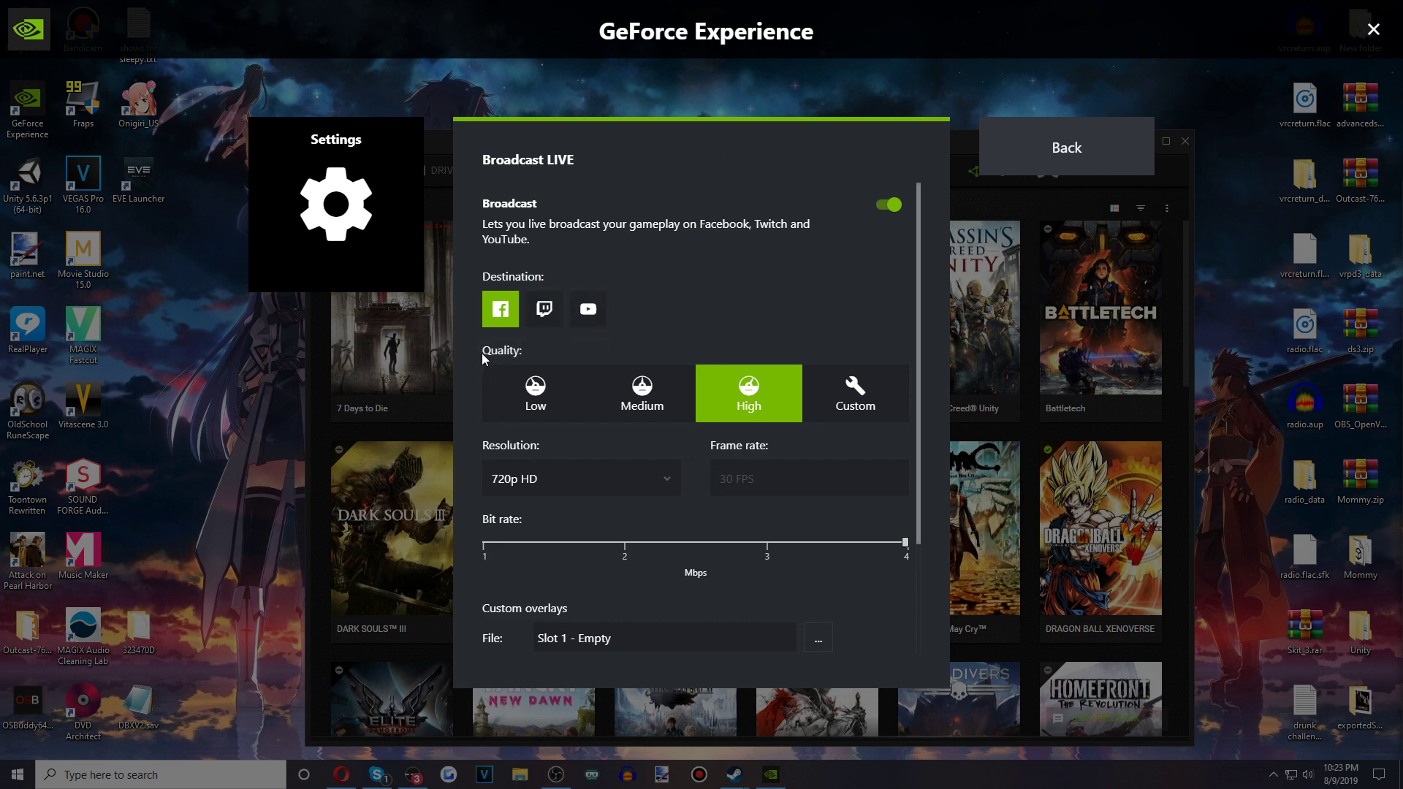
Toggle live broadcasting off and back on several times.
click(891, 205)
click(891, 205)
click(890, 204)
click(891, 204)
click(891, 205)
click(892, 205)
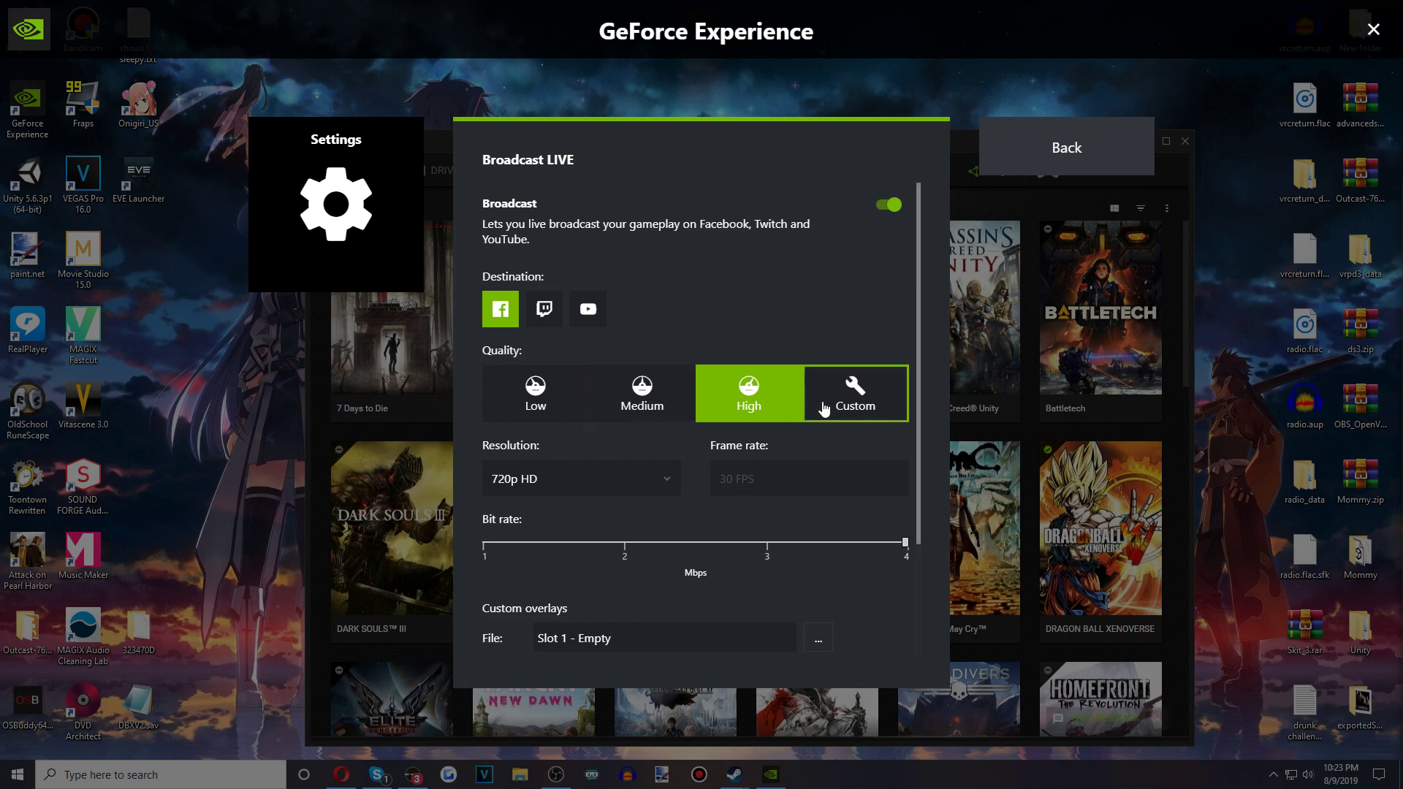
Try the Custom and High quality presets and choose the 720p HD resolution for the Facebook broadcast.
click(849, 398)
click(782, 400)
click(510, 482)
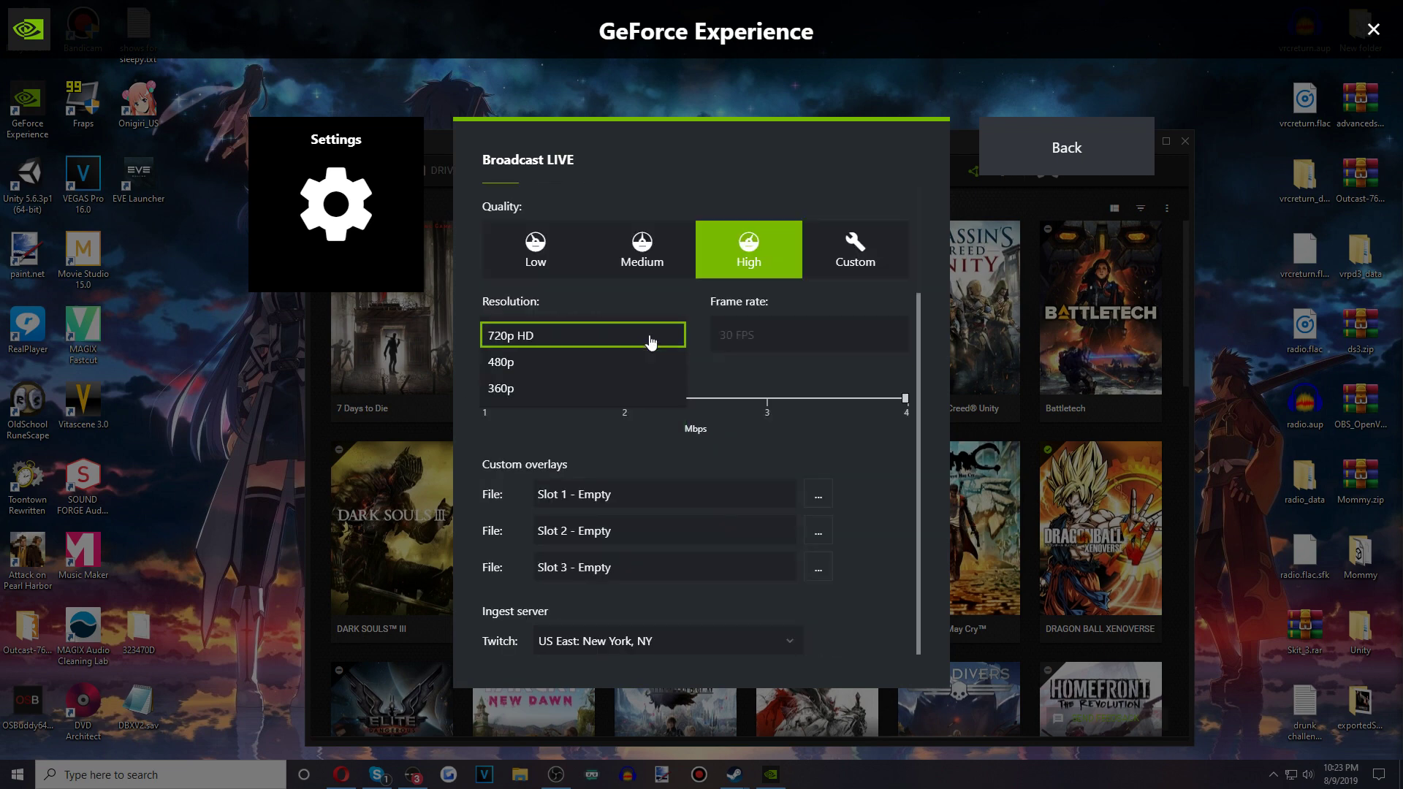
click(646, 334)
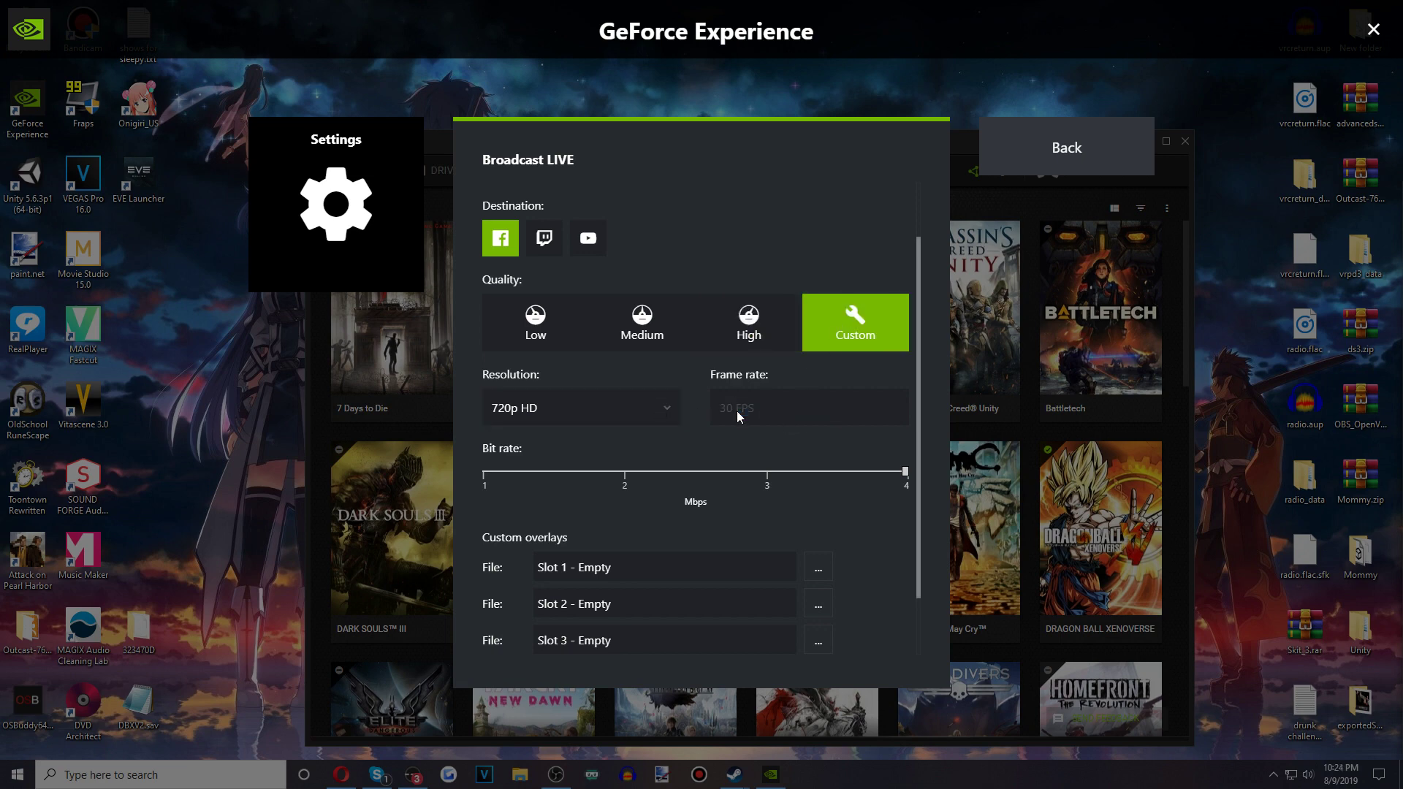
Compare the quality options of the Facebook, Twitch and YouTube broadcast destinations and select YouTube.
click(544, 238)
click(582, 243)
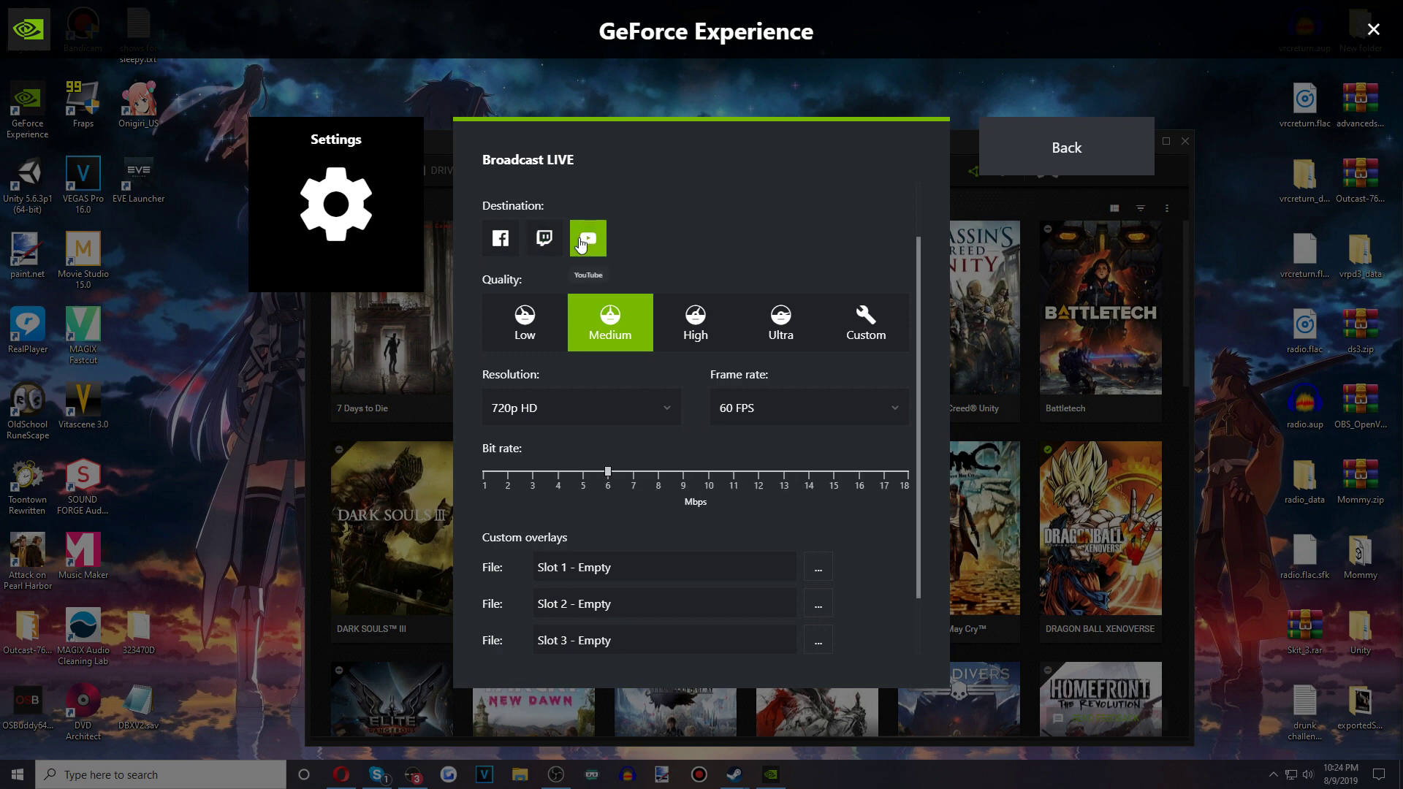
click(545, 238)
click(587, 241)
click(560, 244)
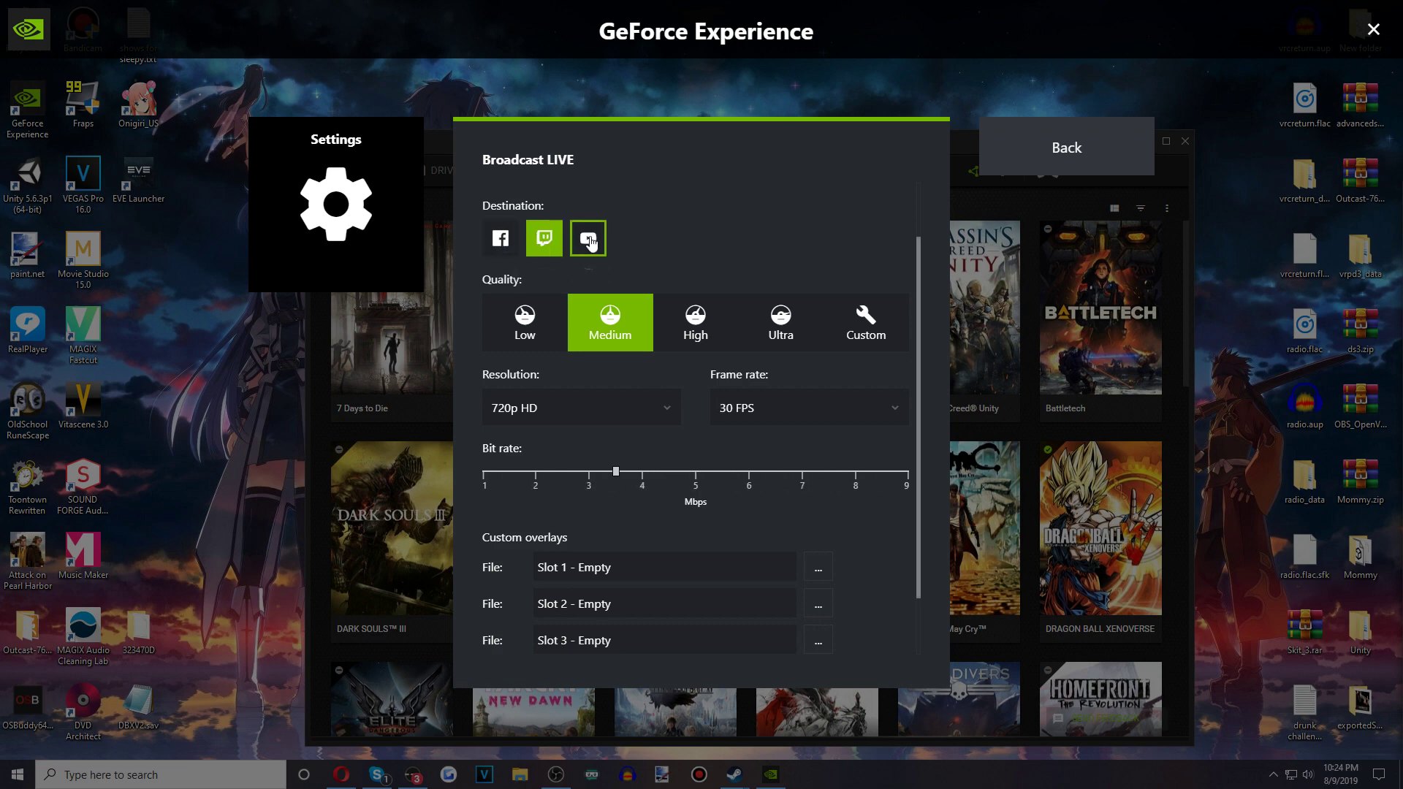
click(588, 241)
click(544, 239)
click(588, 241)
click(544, 239)
click(589, 241)
click(544, 239)
click(588, 241)
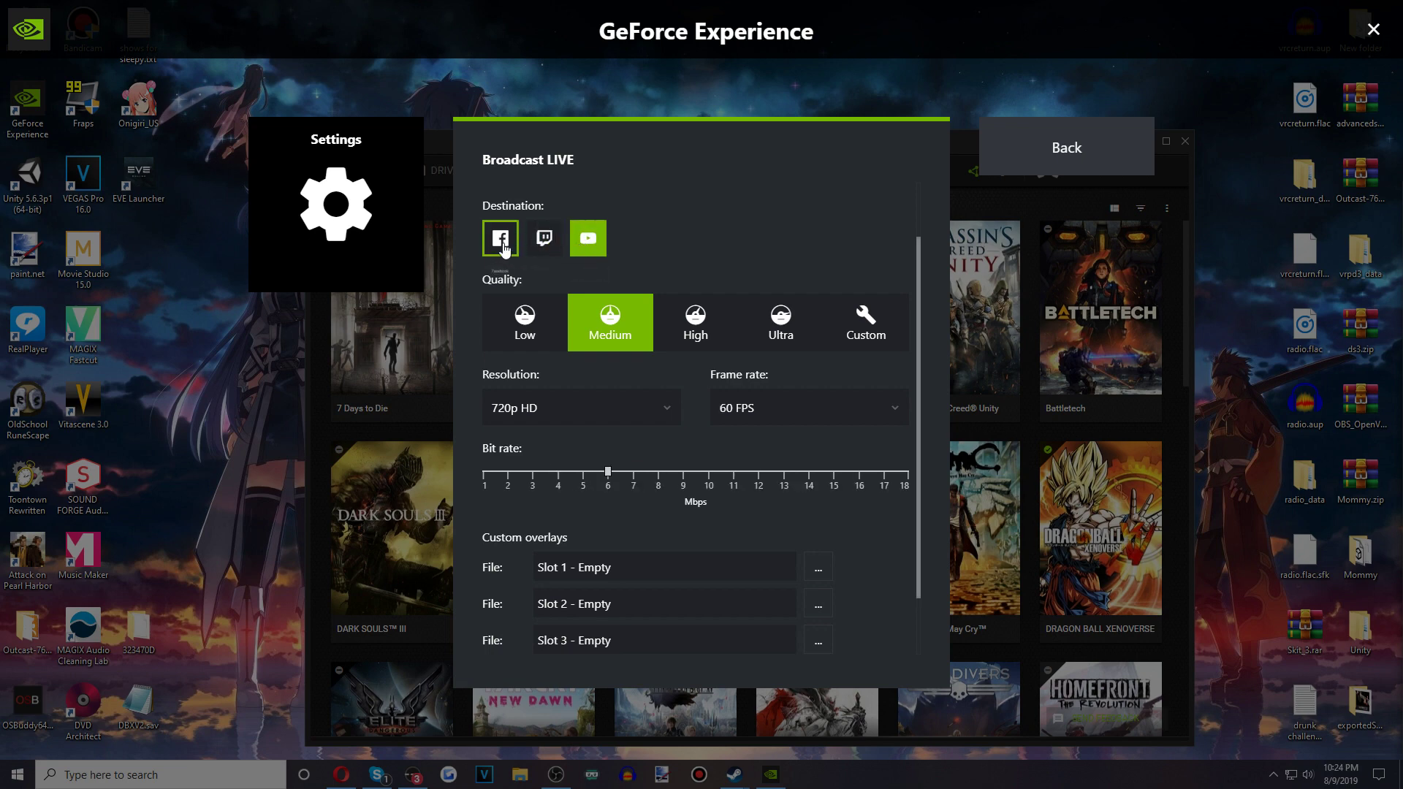
click(504, 246)
click(544, 239)
click(577, 240)
click(545, 239)
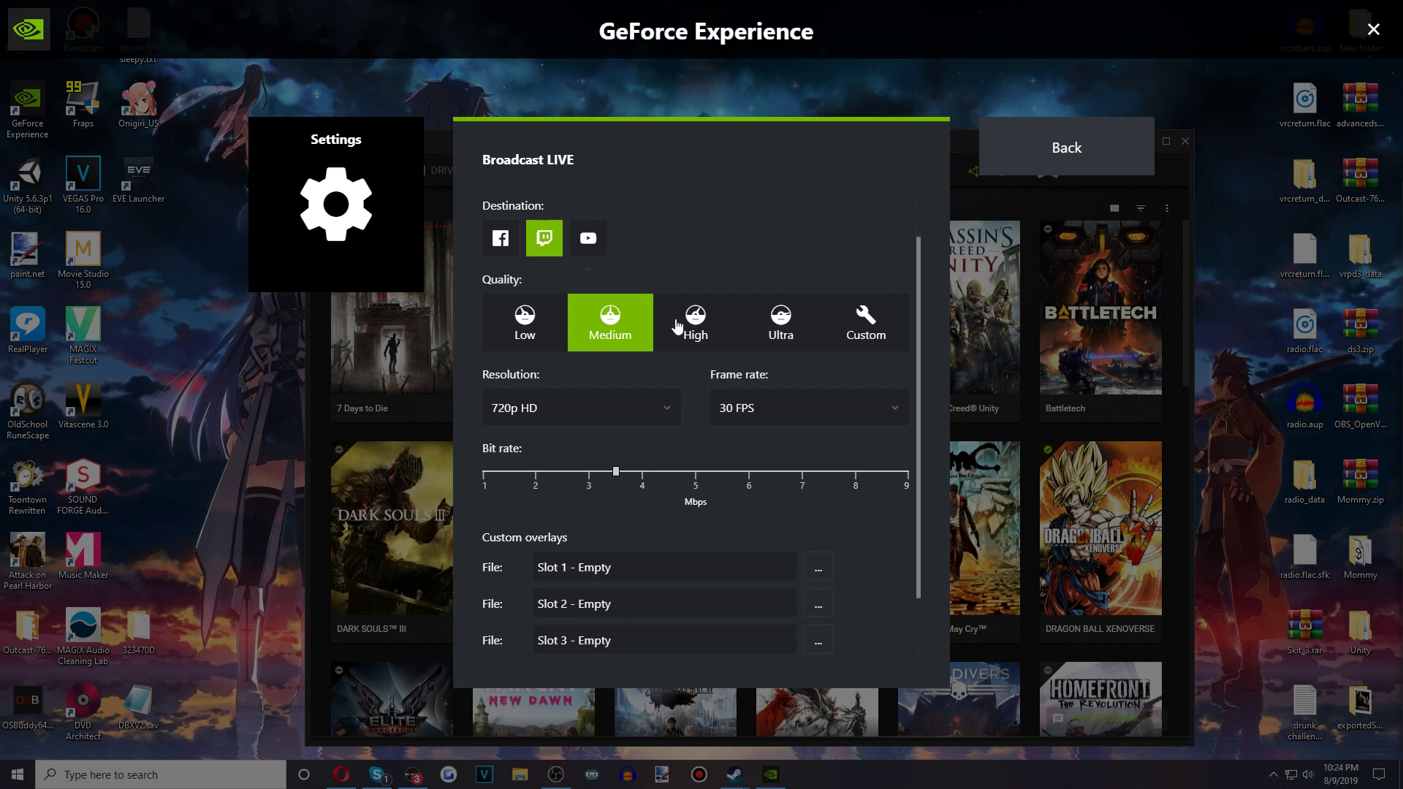
click(591, 247)
Check the frame rate and resolution options for the YouTube broadcast, choosing 60 FPS.
click(724, 404)
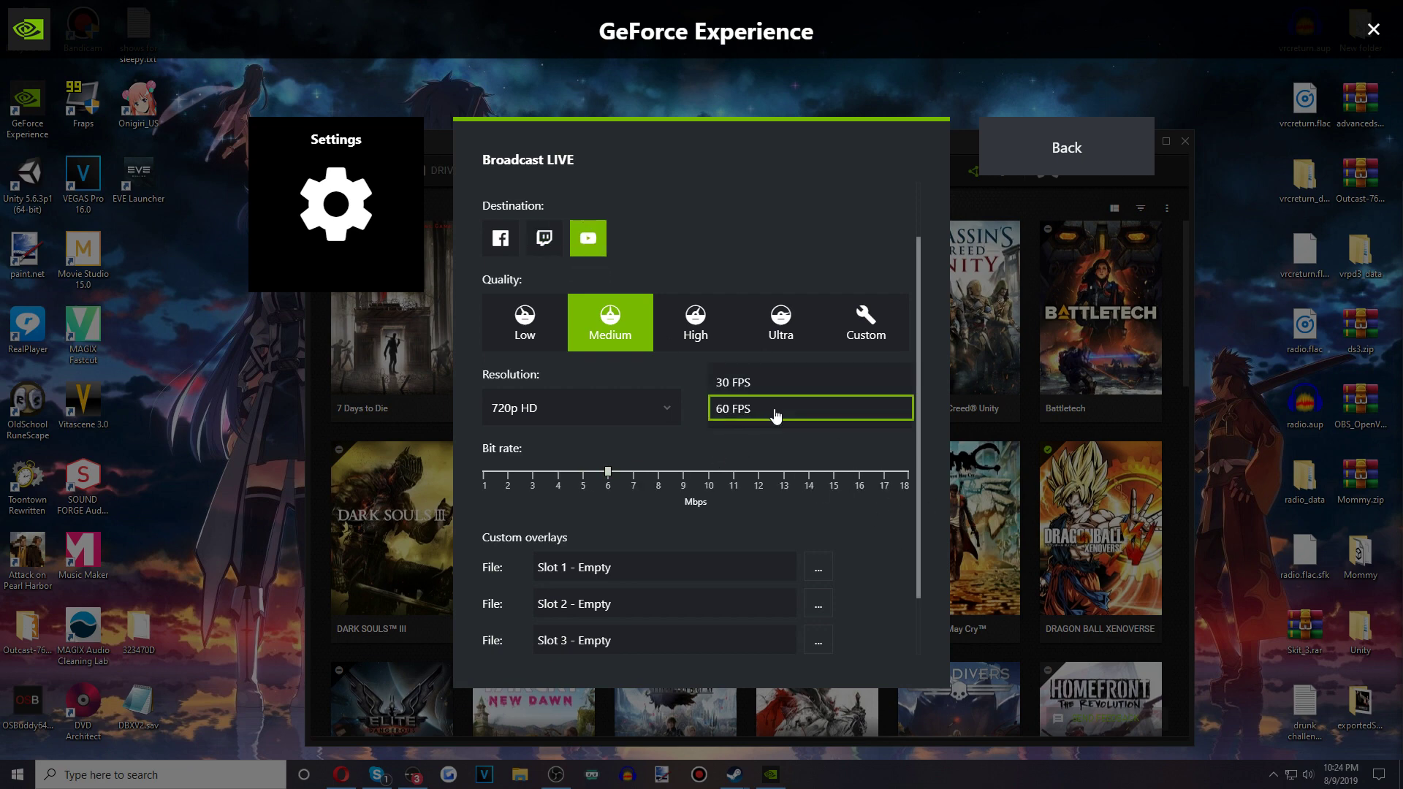
click(776, 410)
click(572, 406)
click(513, 408)
click(517, 404)
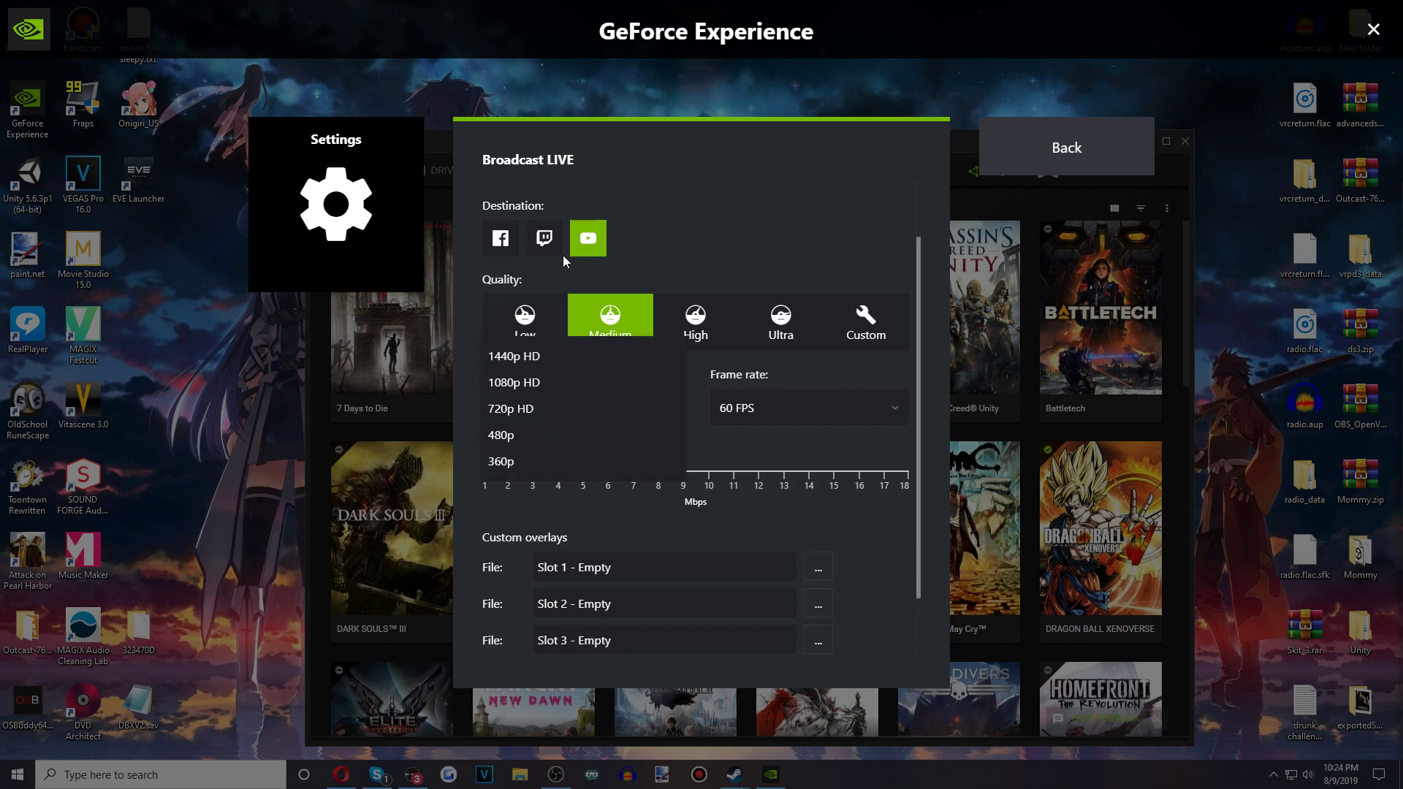
Switch the broadcast destination to Twitch and choose the 720p HD resolution.
click(545, 238)
click(559, 410)
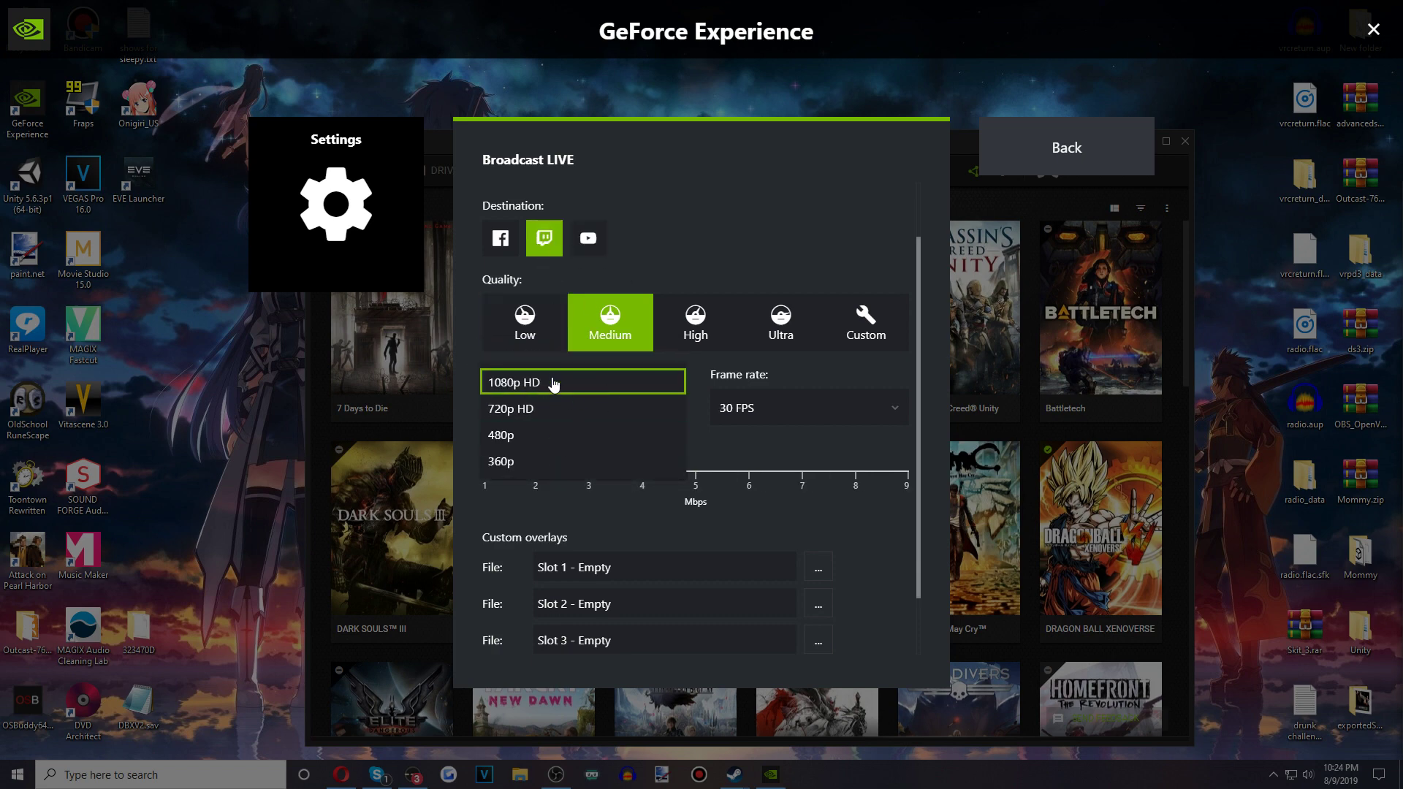
click(540, 407)
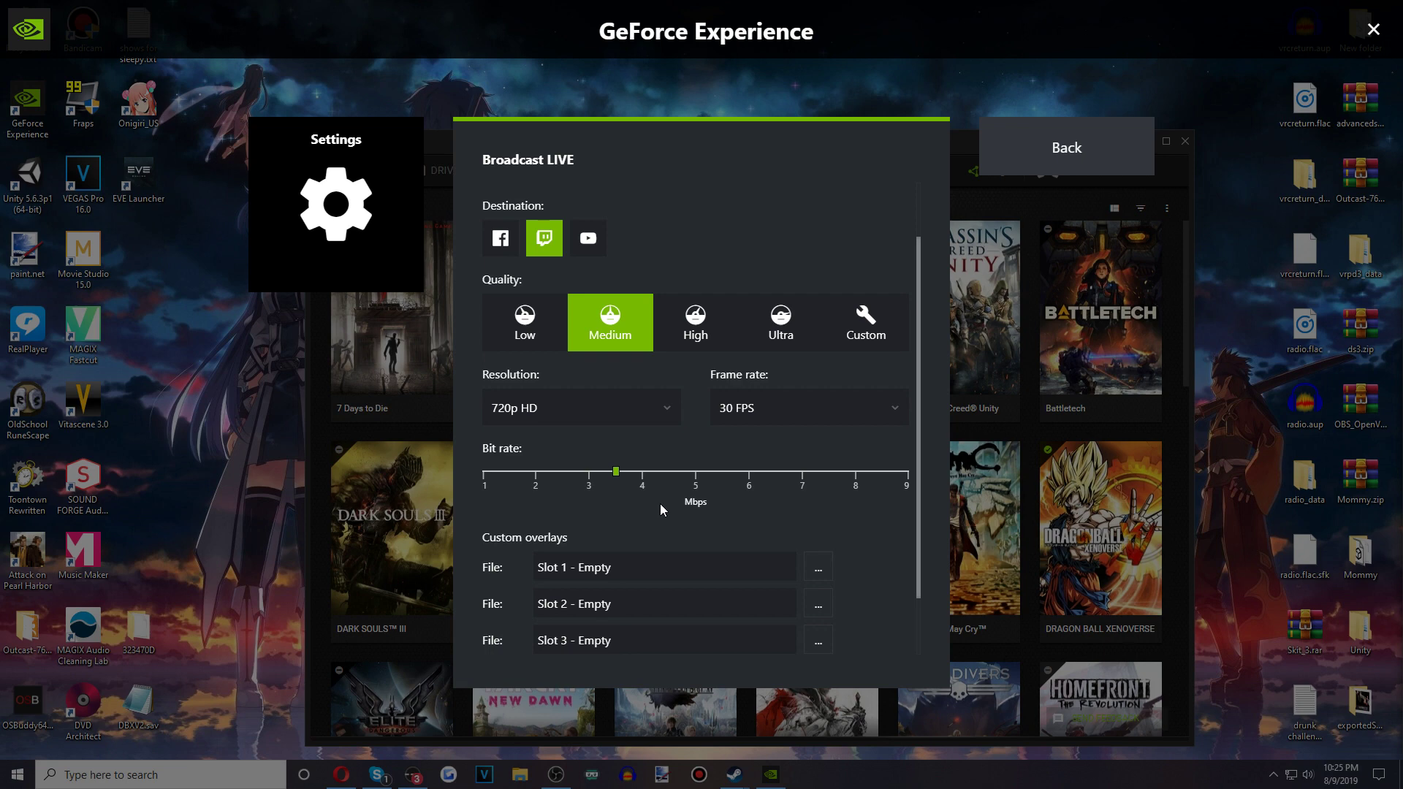
Try 60 FPS for the Twitch broadcast and set the frame rate back to 30 FPS.
click(770, 405)
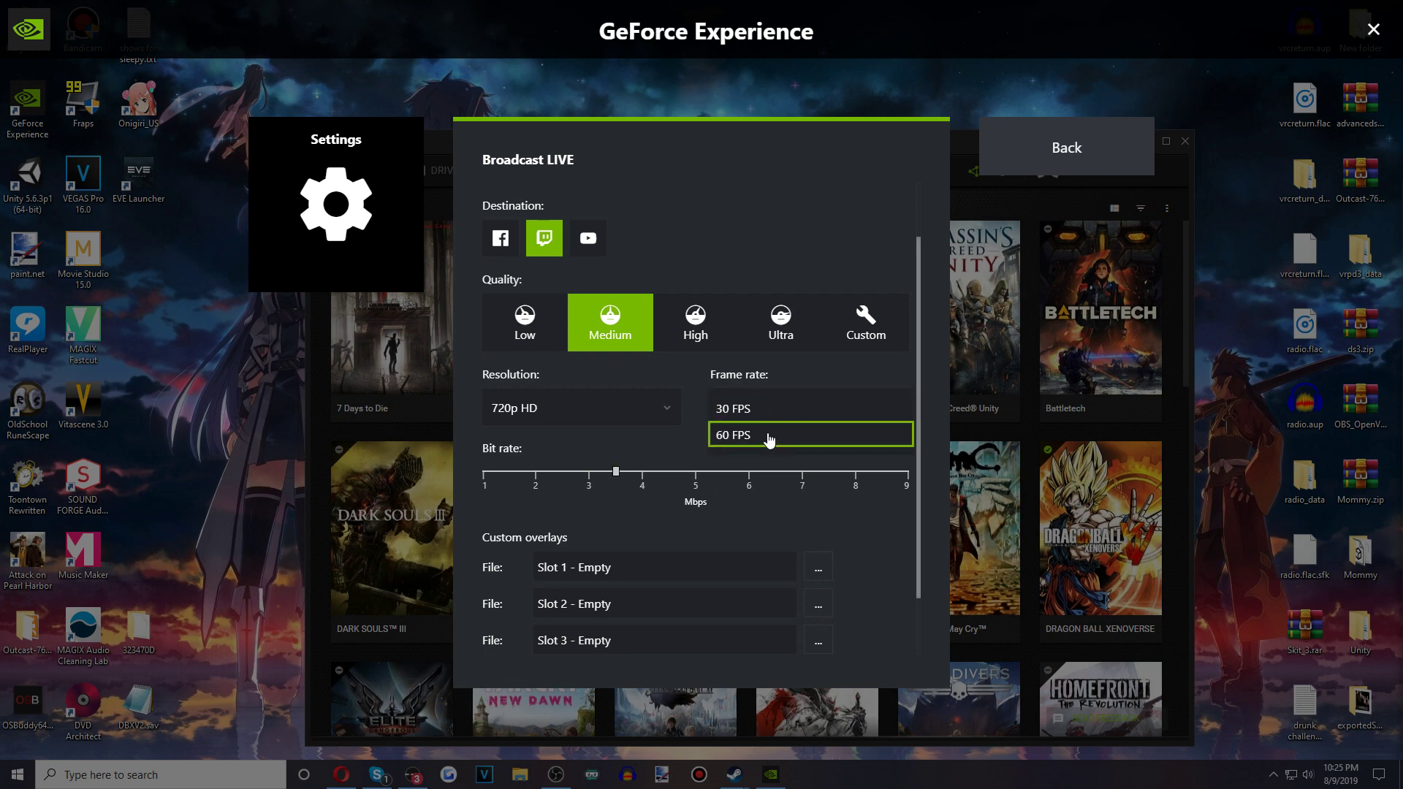
click(770, 438)
click(763, 412)
click(770, 381)
click(771, 406)
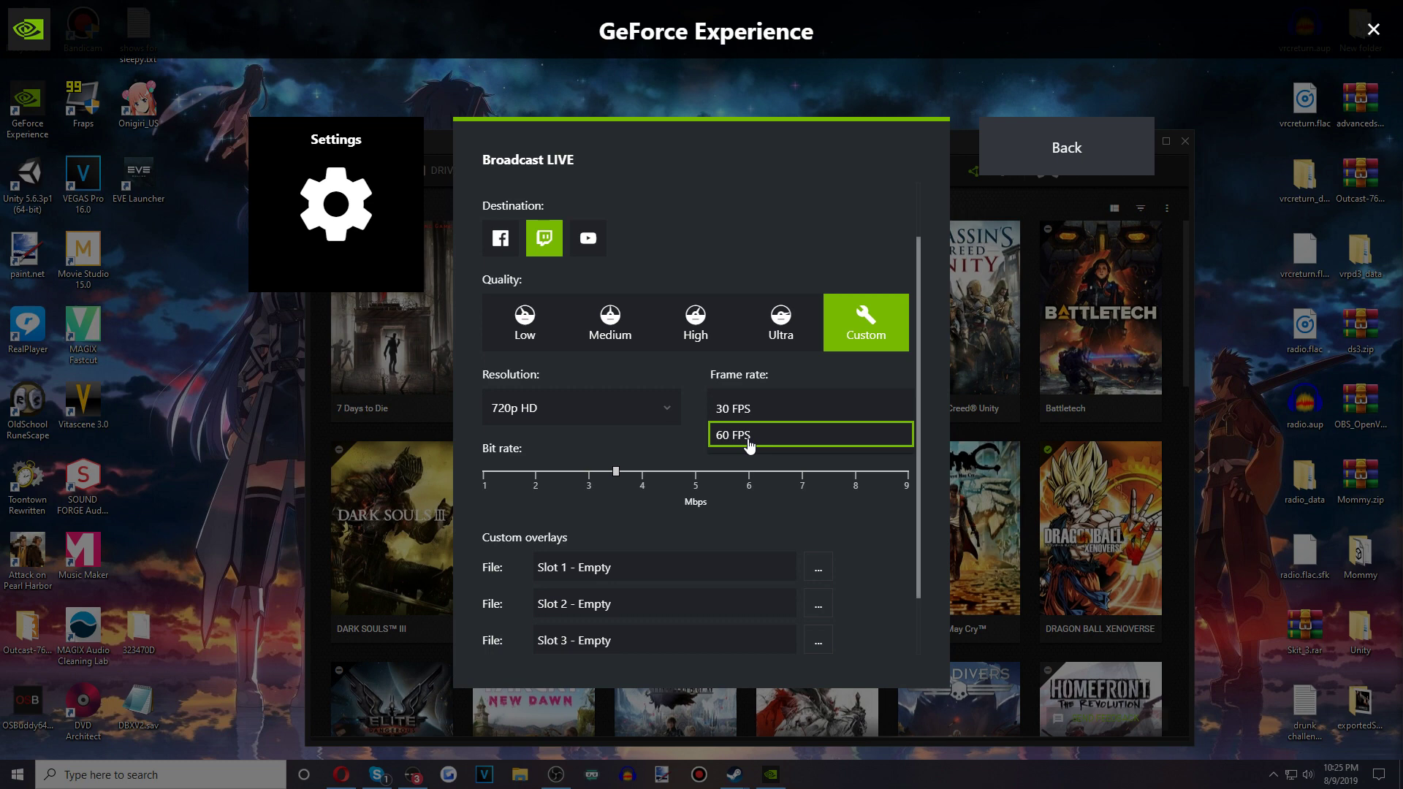
click(782, 386)
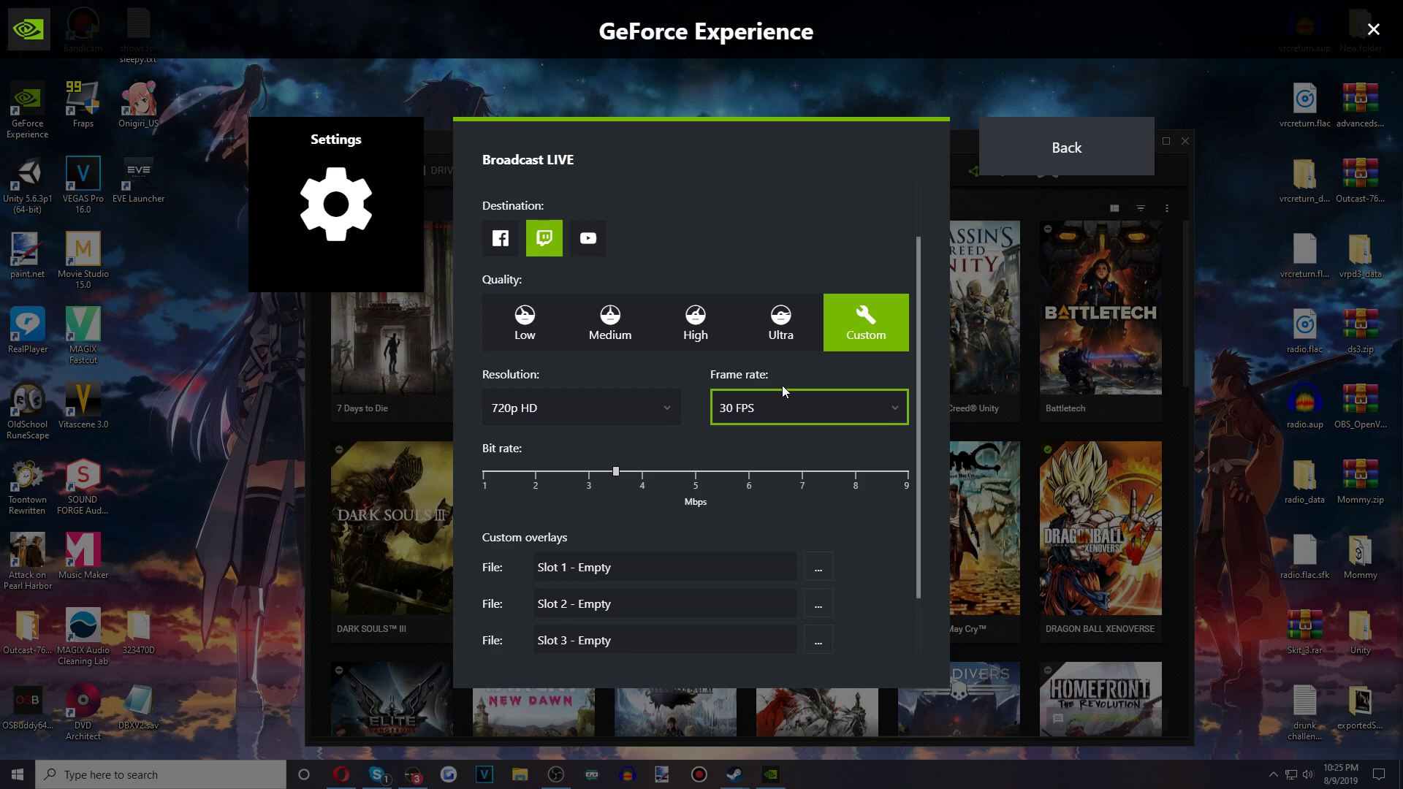
Try a 1 Mbps bit rate for the Twitch broadcast and set it to 4 Mbps.
drag(615, 471, 648, 483)
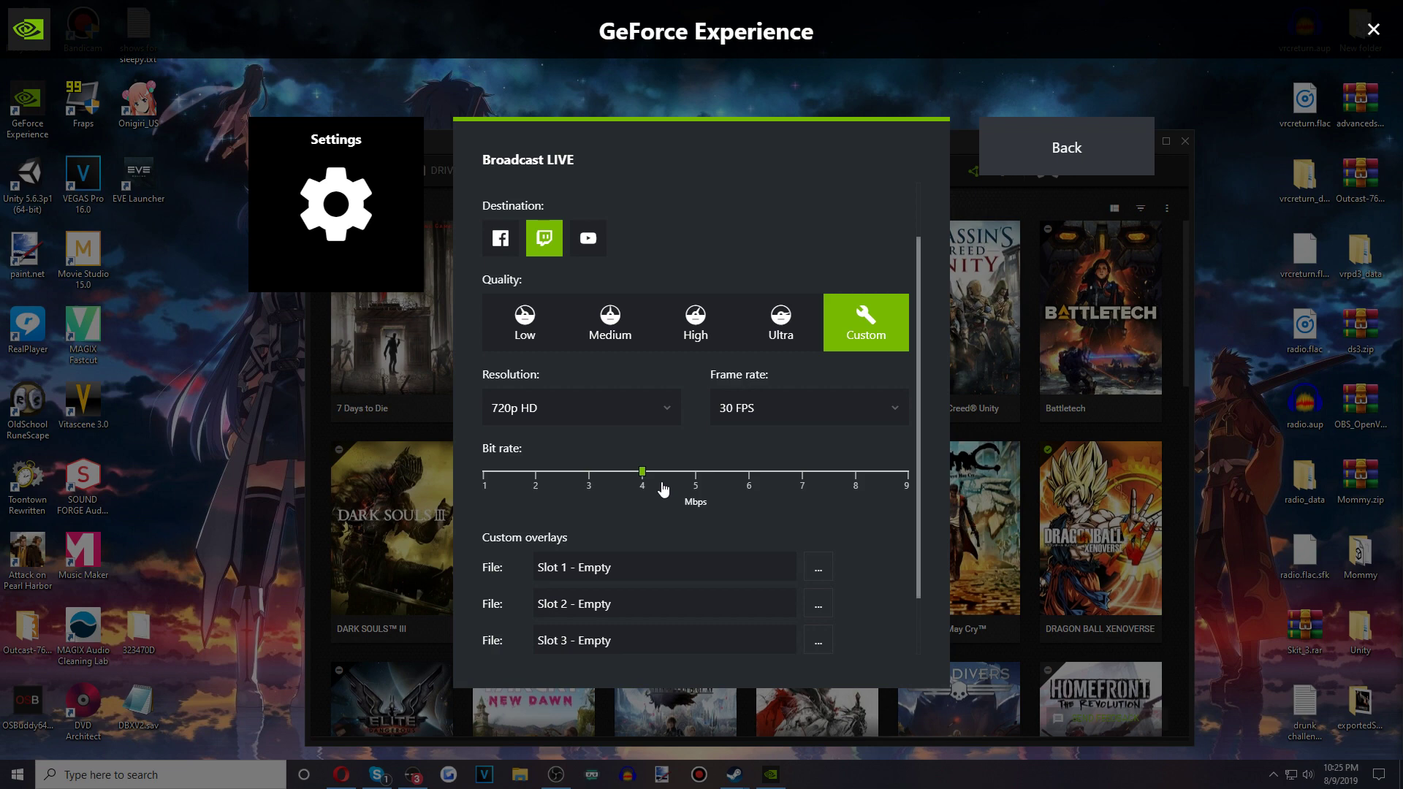
drag(663, 489, 475, 472)
drag(477, 473, 643, 486)
Browse the available Twitch ingest servers without changing the selection and return to the settings list.
scroll(865, 558, down, 2)
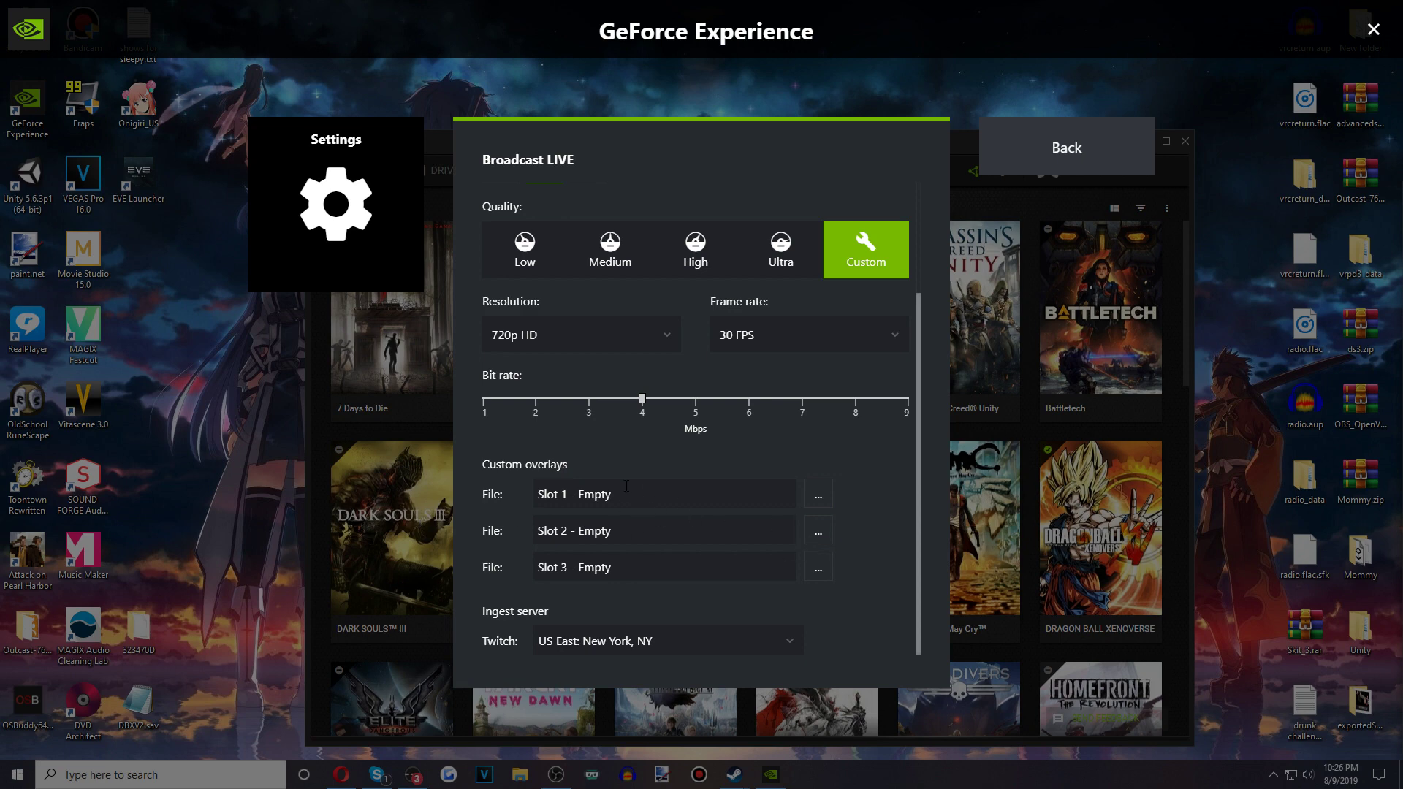
click(753, 642)
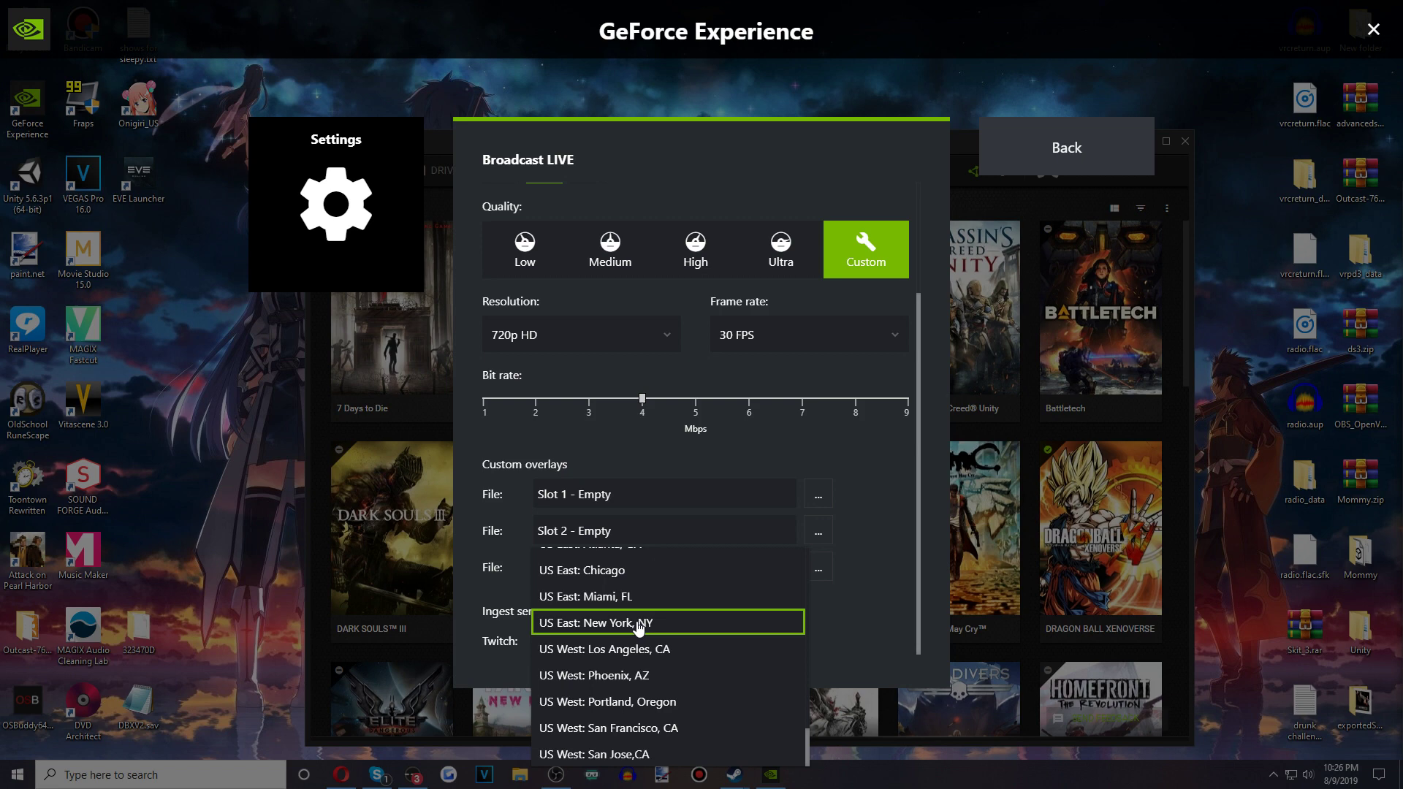
scroll(643, 636, up, 3)
scroll(720, 639, down, 3)
scroll(664, 636, up, 1)
scroll(653, 703, up, 2)
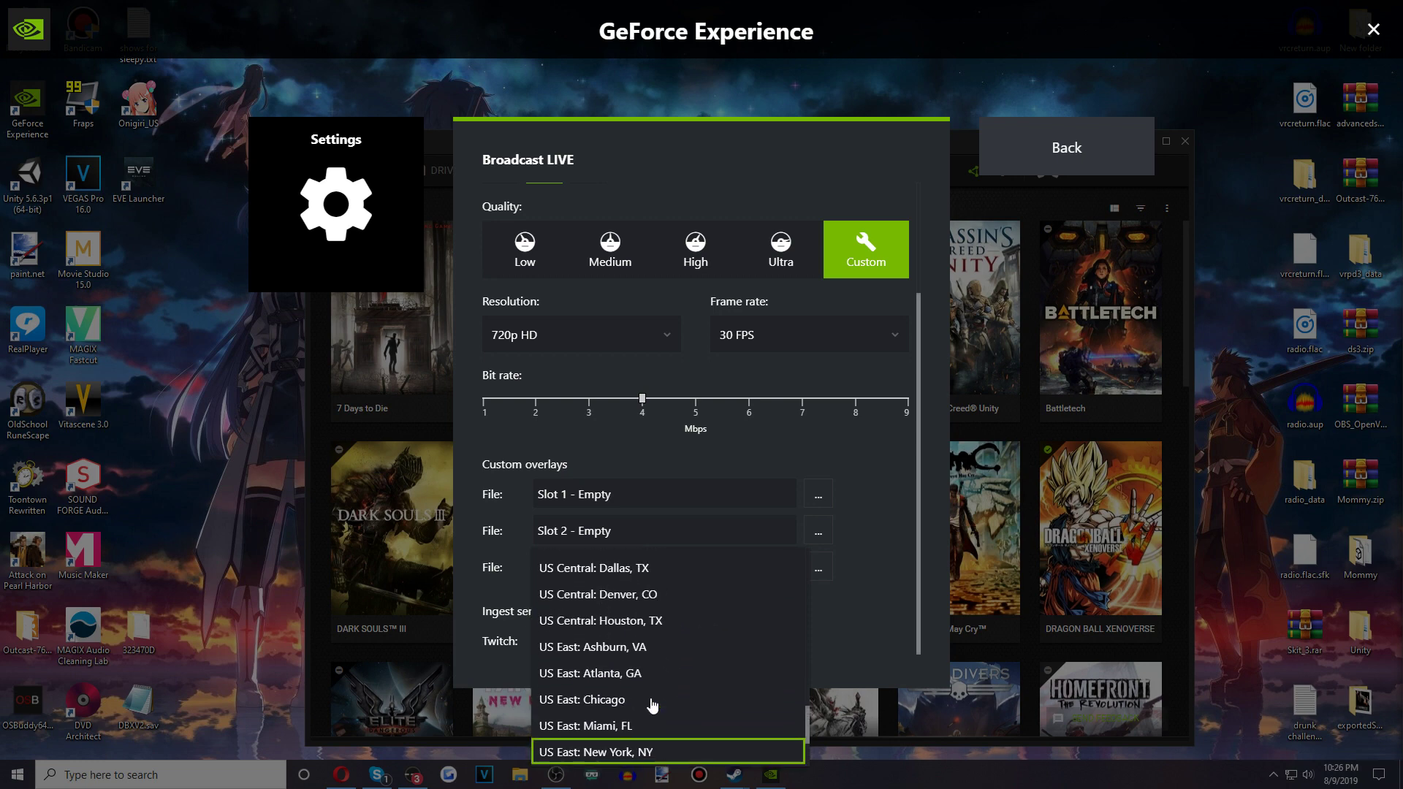
scroll(658, 683, up, 3)
scroll(765, 688, down, 7)
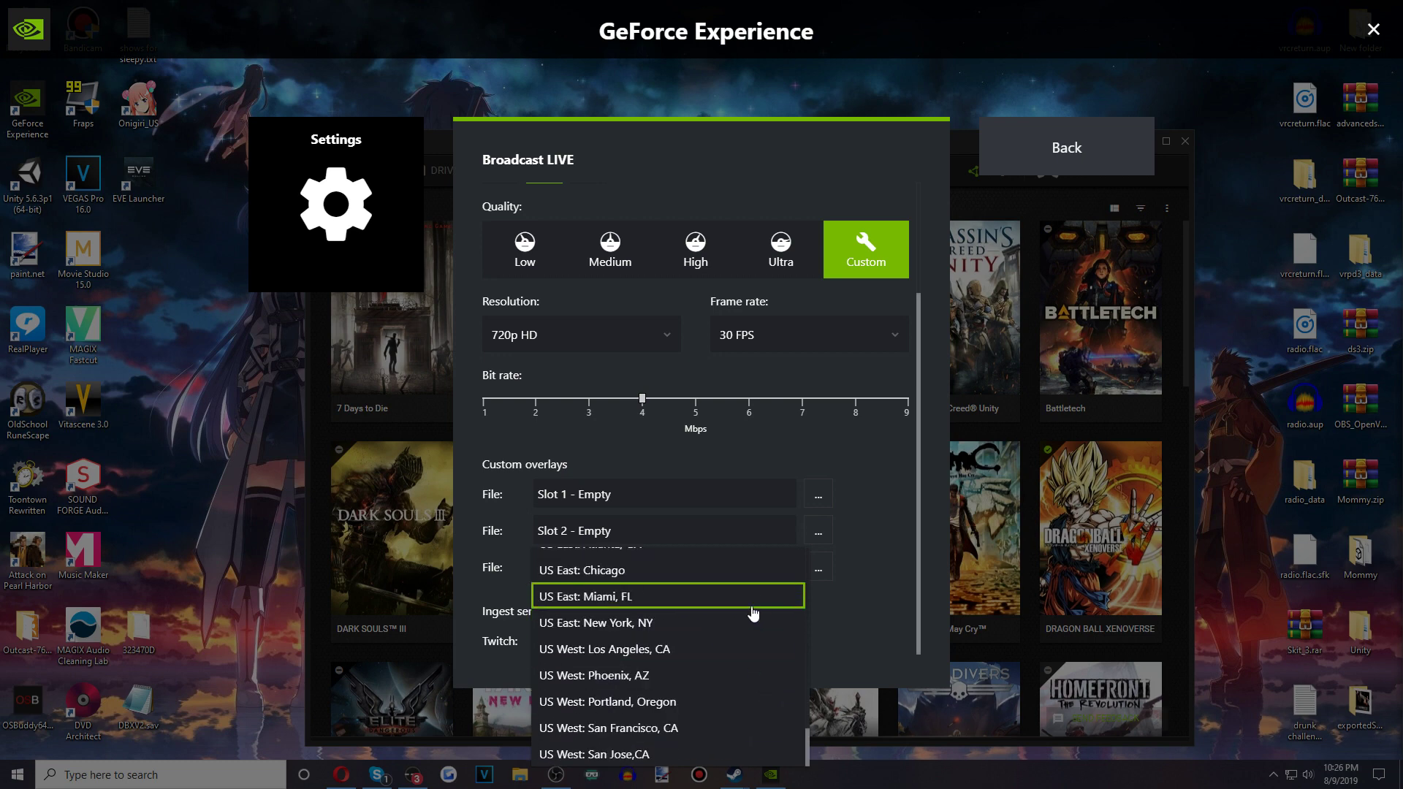
scroll(760, 578, up, 1)
scroll(731, 628, down, 1)
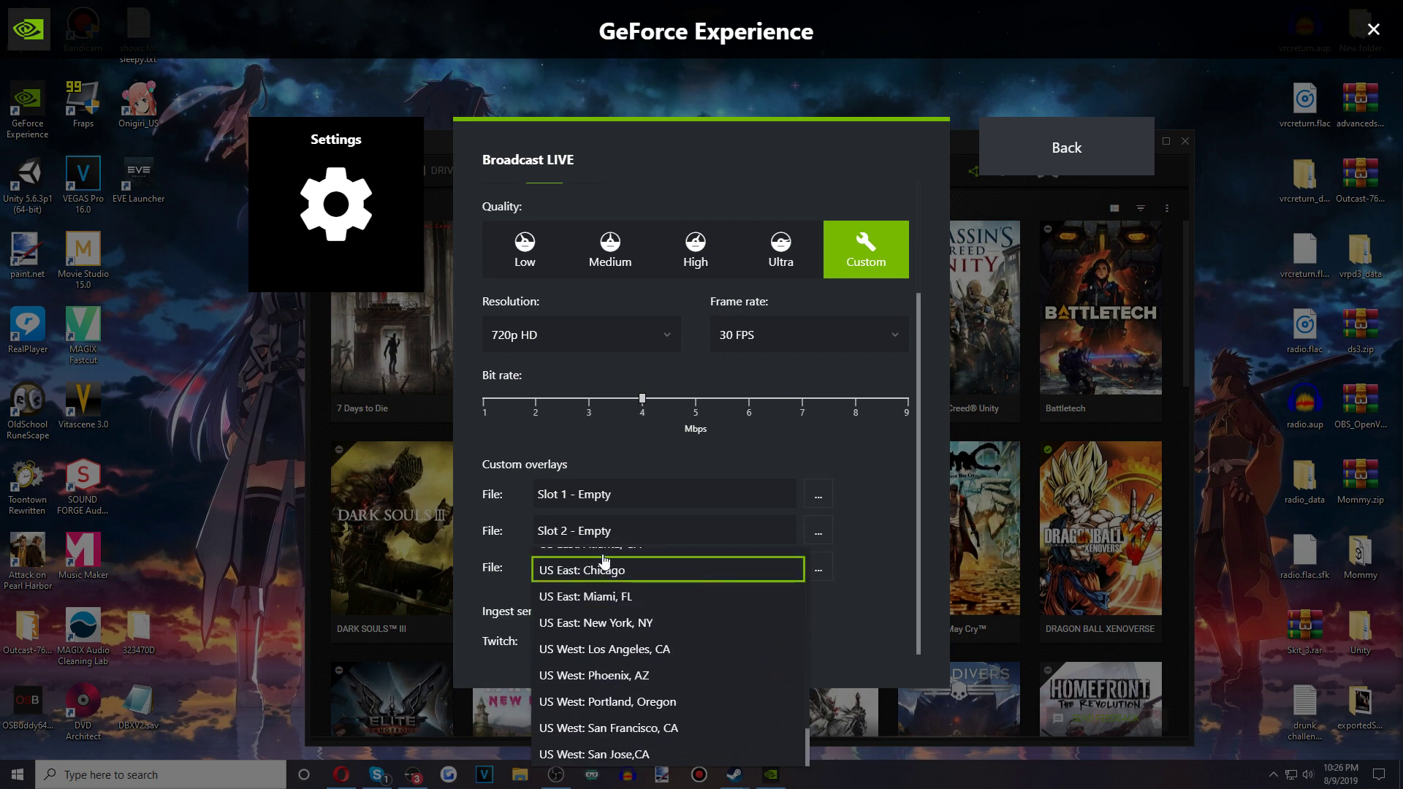
click(914, 570)
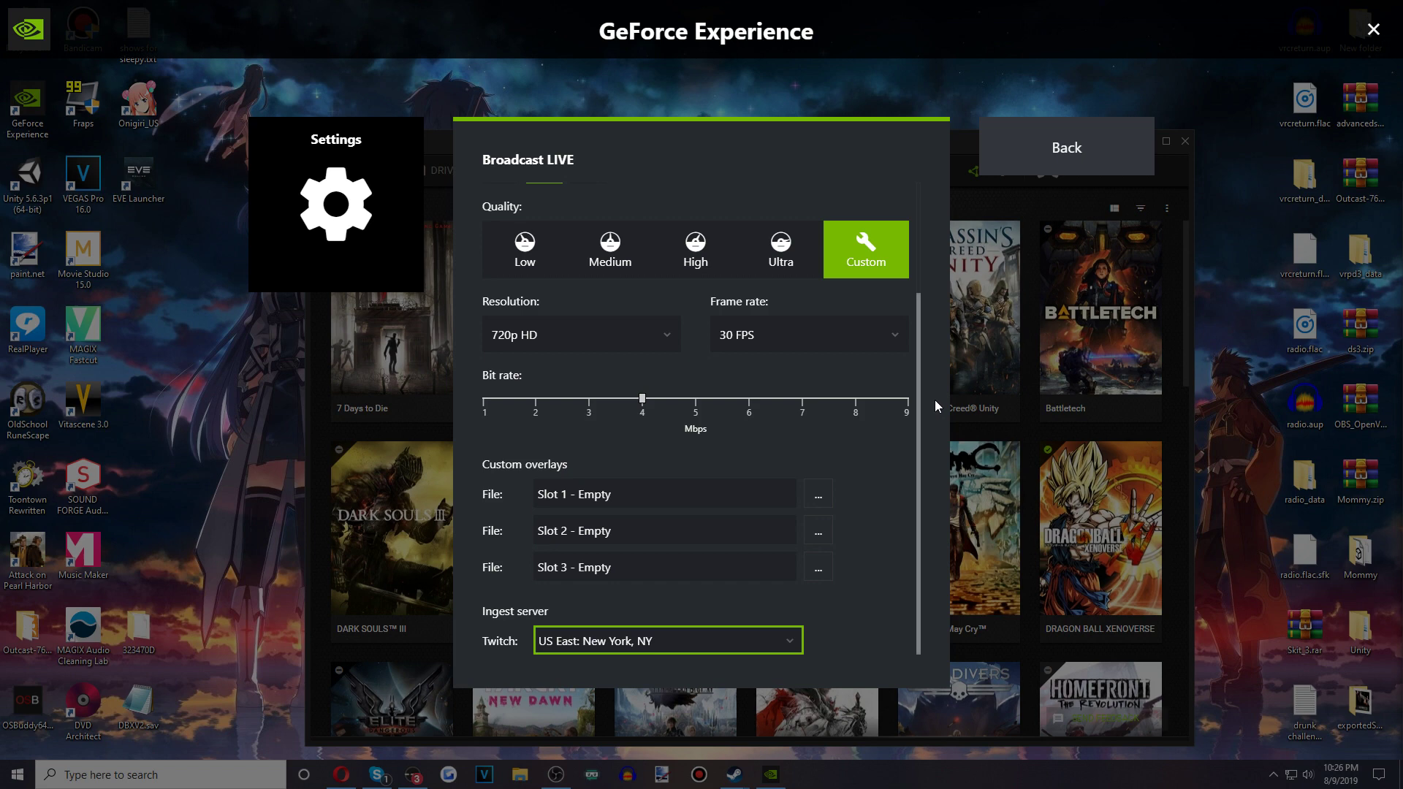
key(Escape)
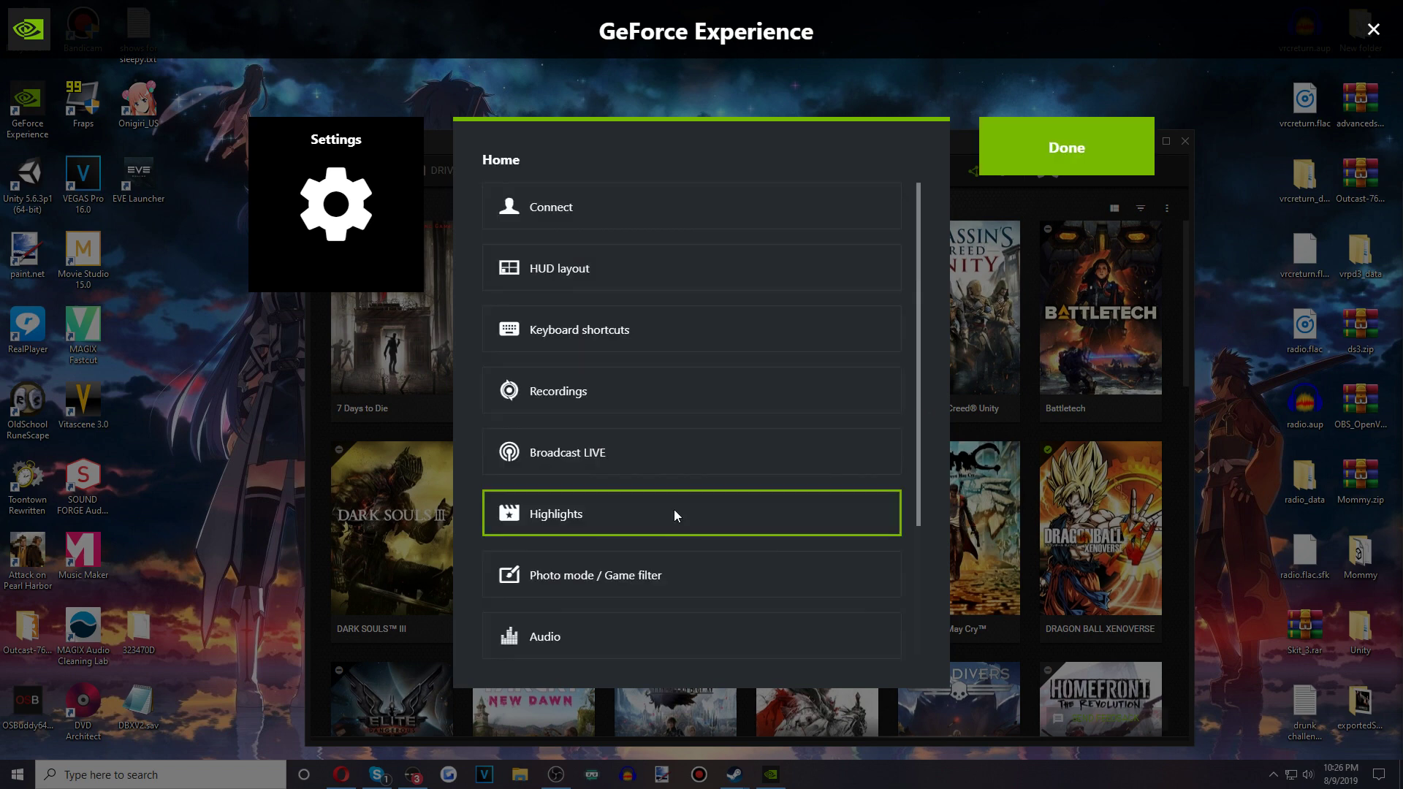
Open the Highlights settings, toggle automatic capture and return to the settings list.
click(673, 514)
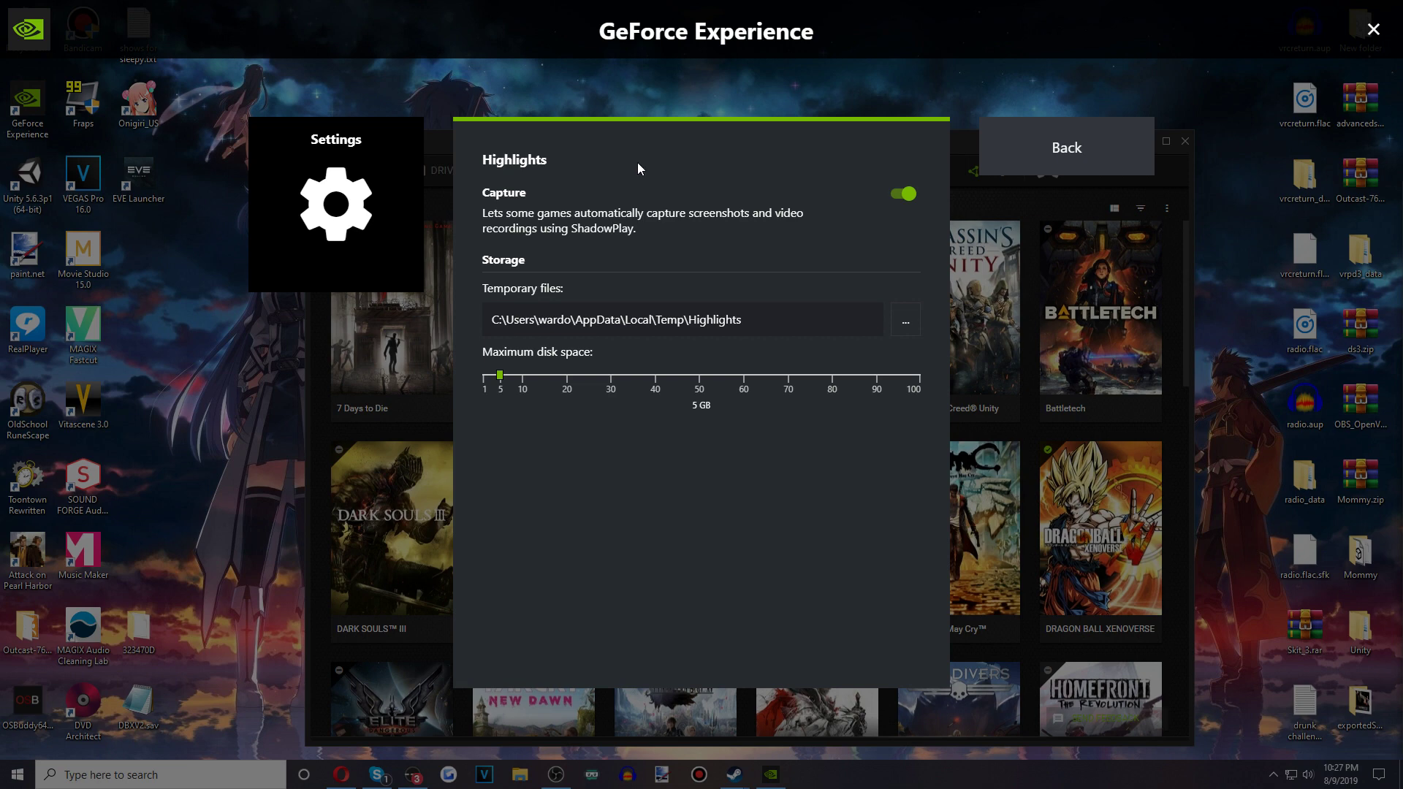
click(914, 194)
click(1068, 150)
In the Audio settings, alternate the audio tracks between a single track and separate tracks, ending on Separate both tracks.
click(559, 453)
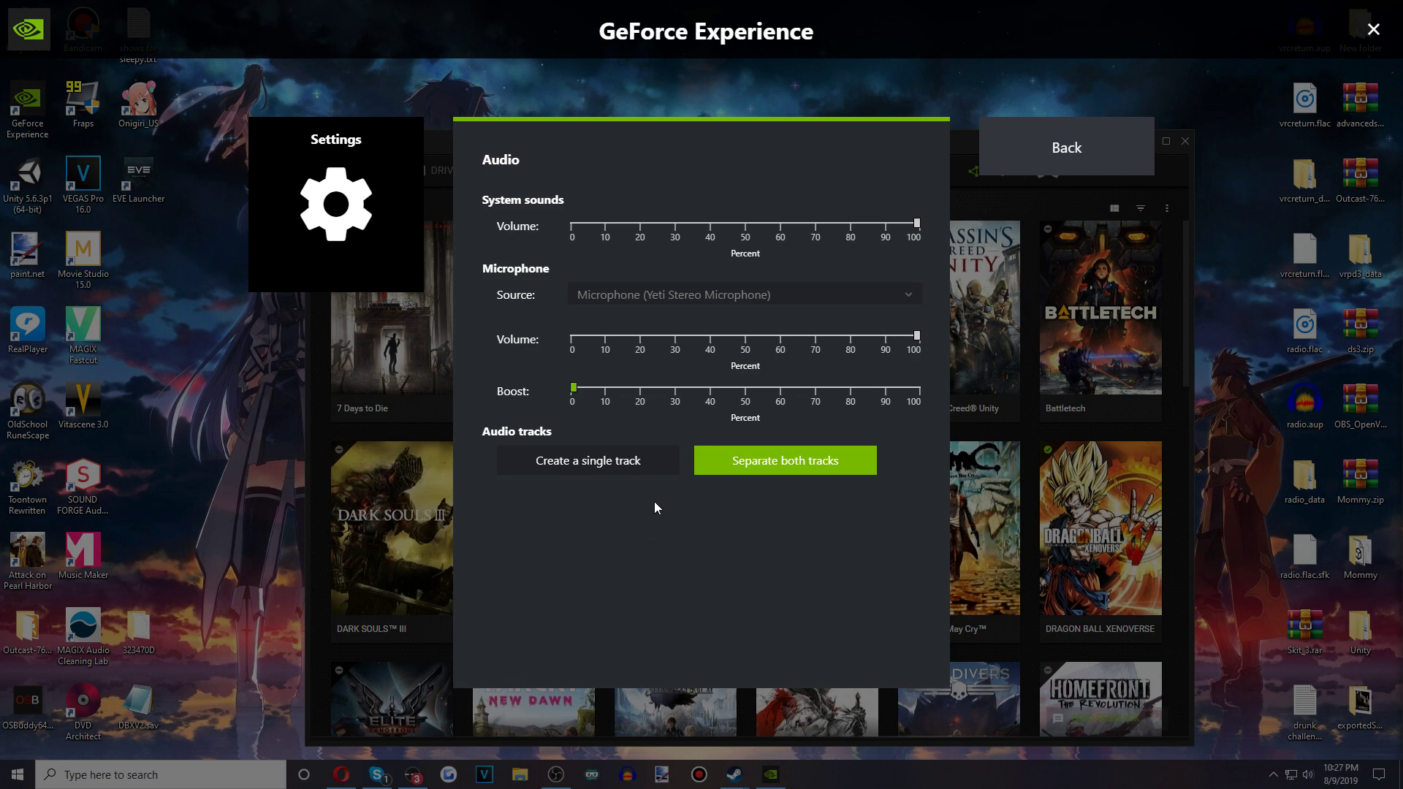
click(622, 475)
click(784, 474)
click(621, 473)
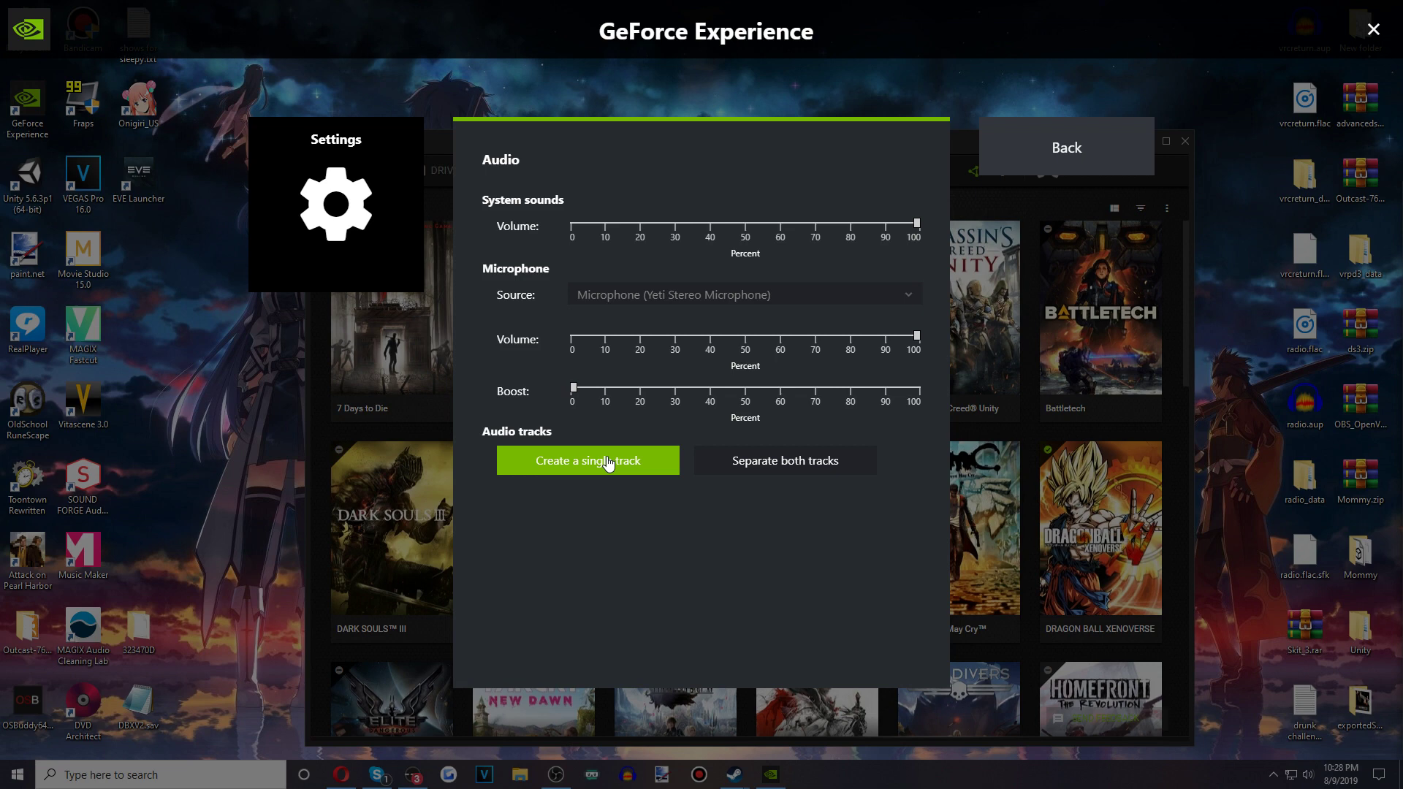
click(851, 468)
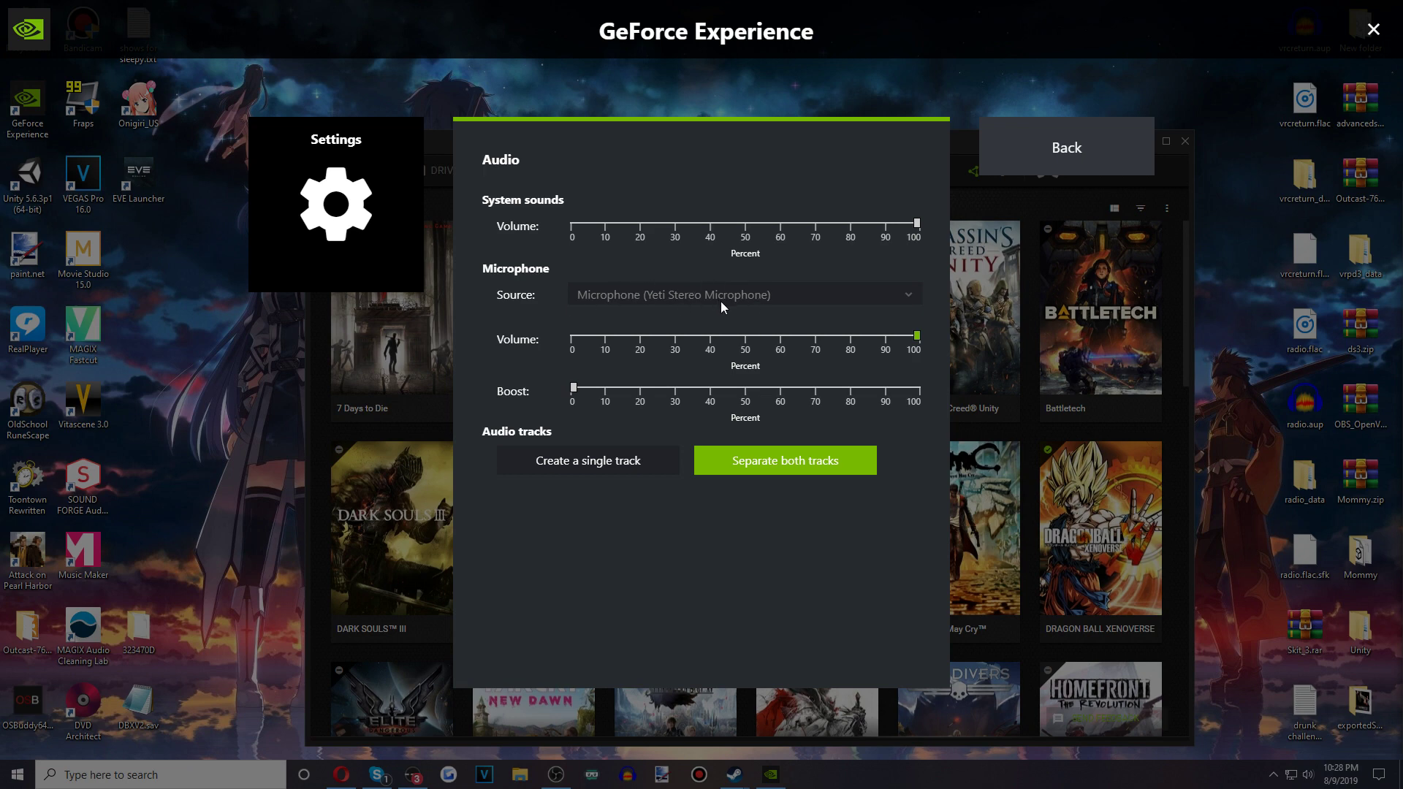
click(608, 465)
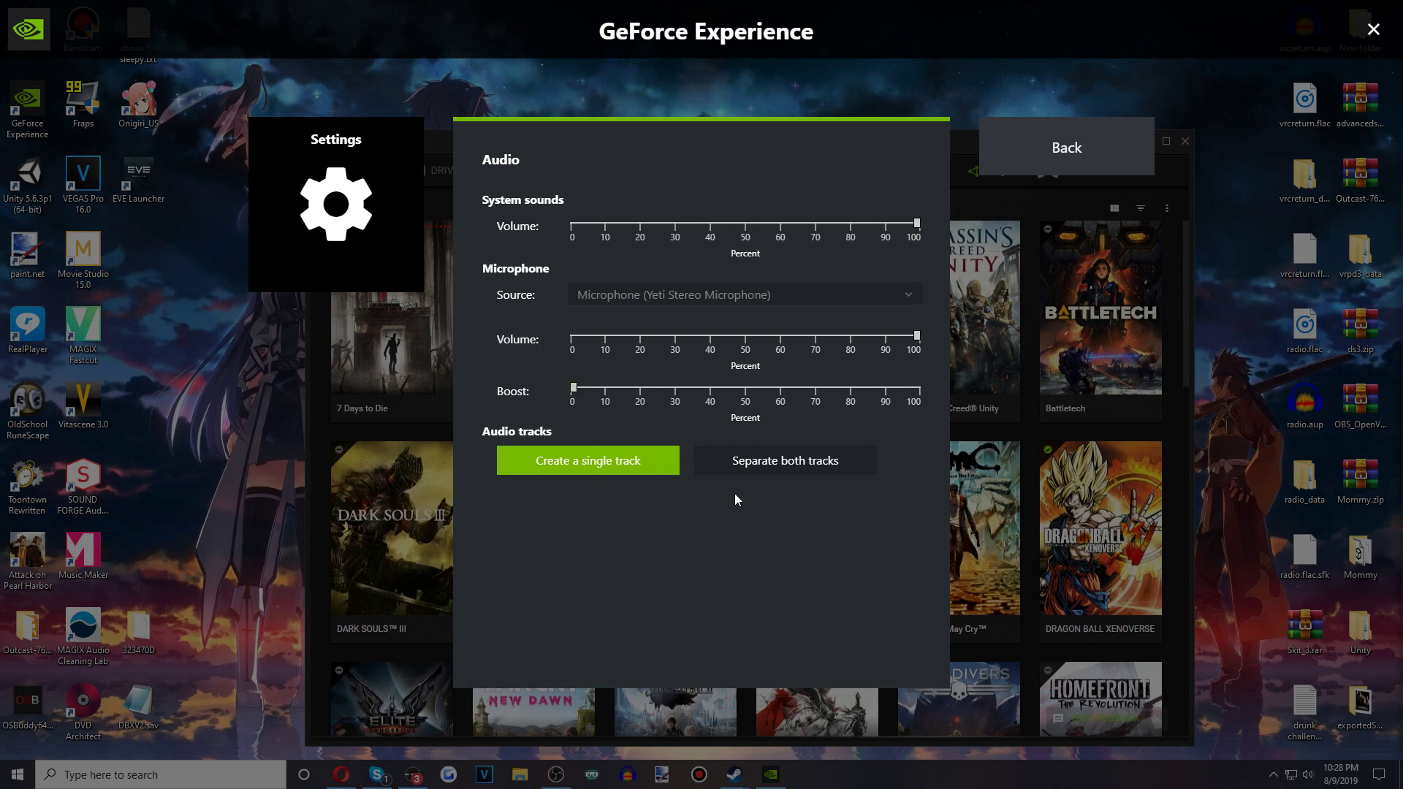
click(785, 472)
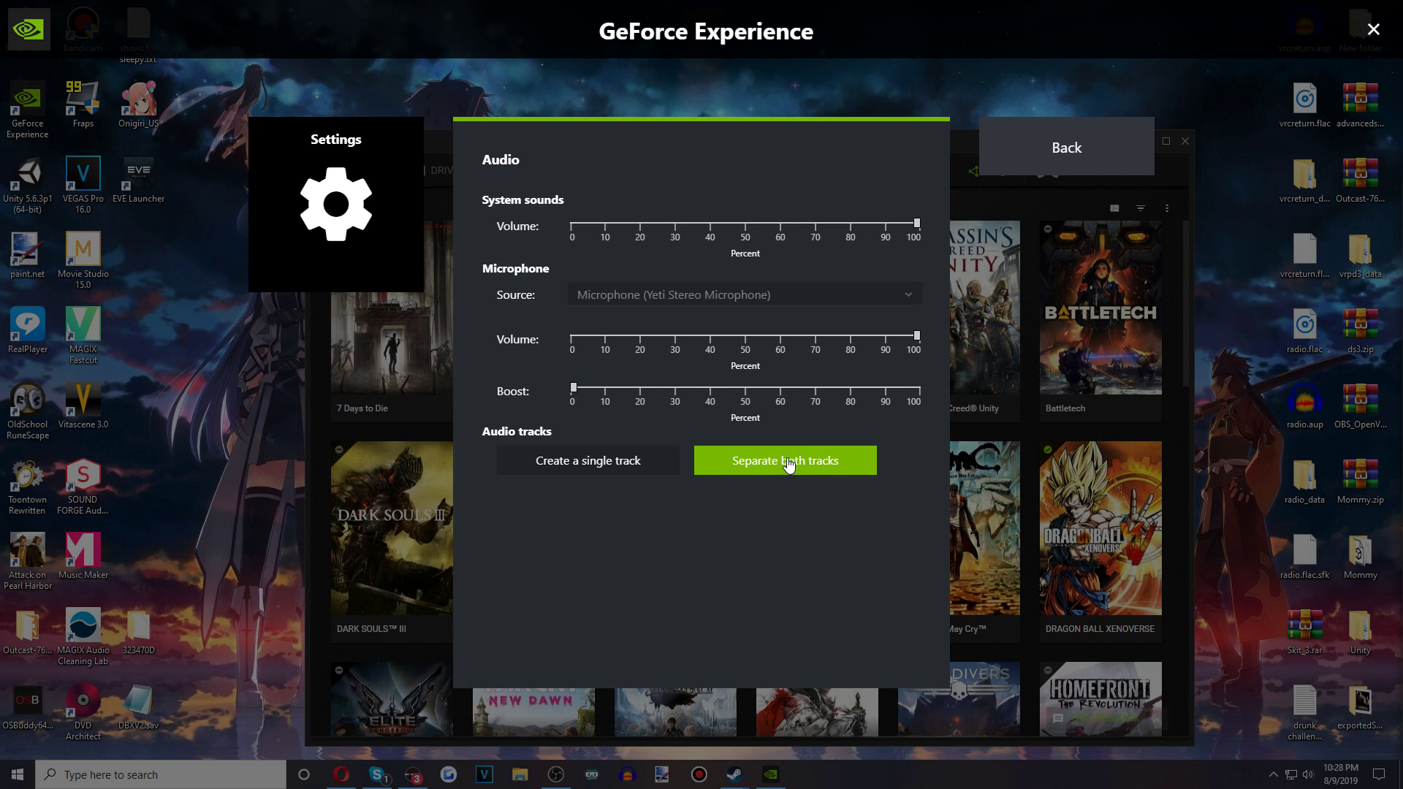
click(613, 468)
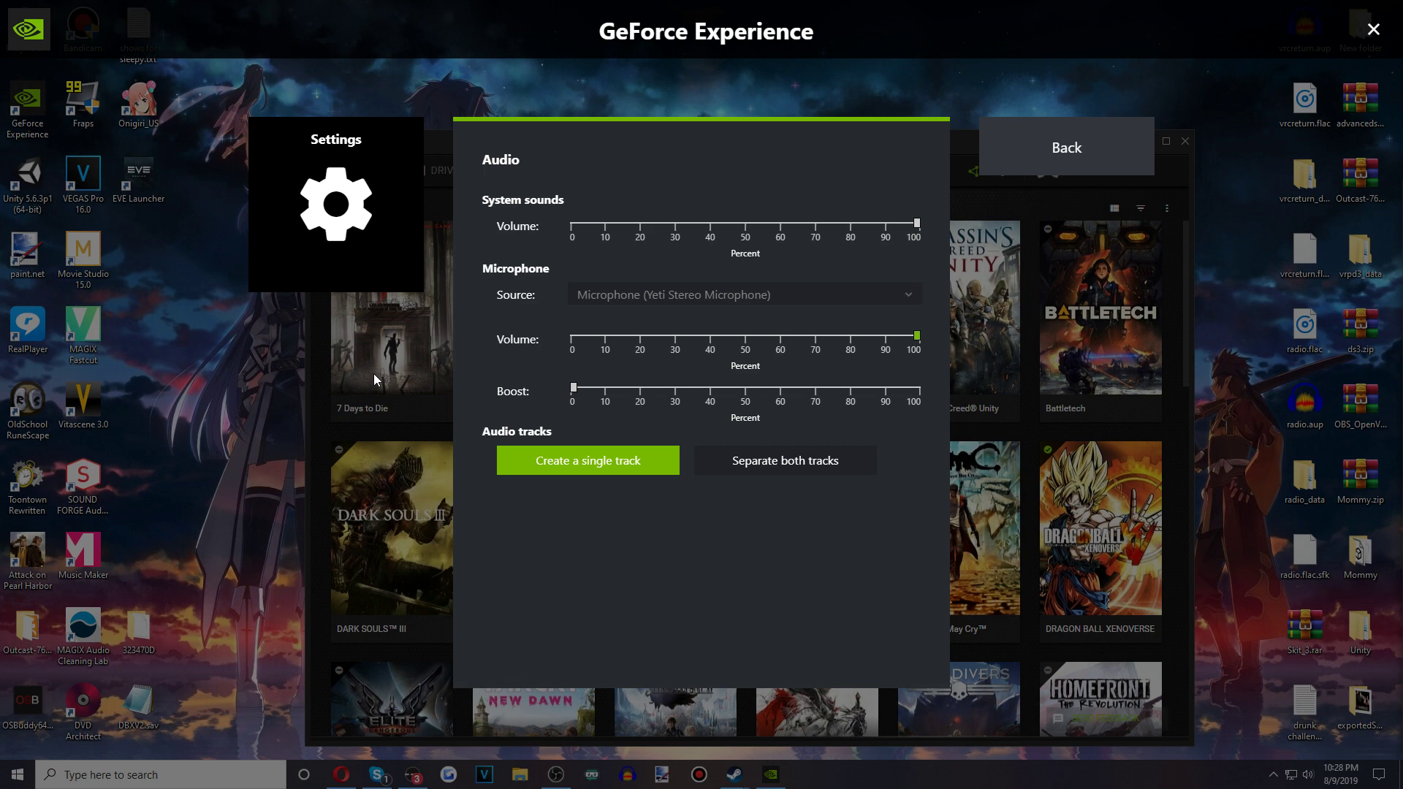
click(773, 460)
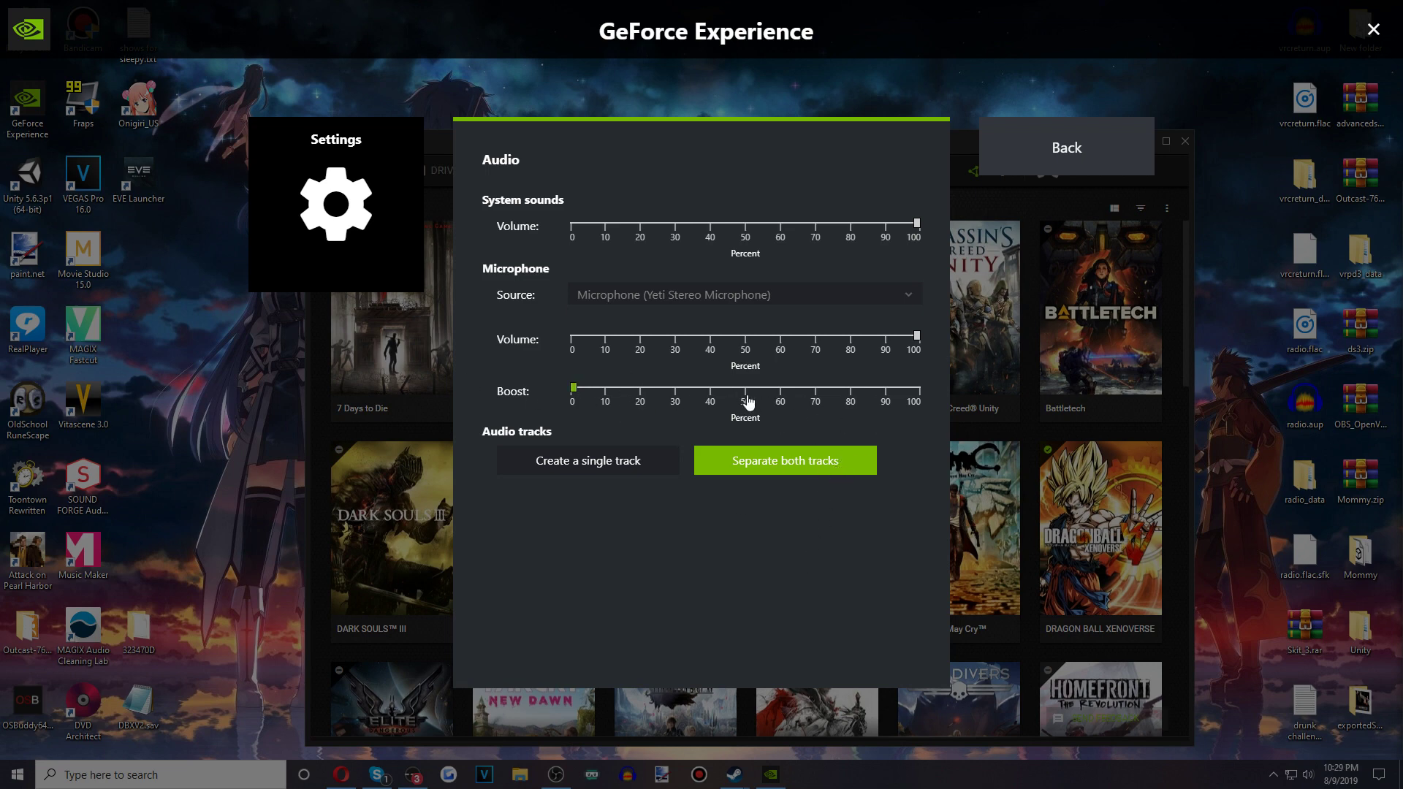
click(600, 476)
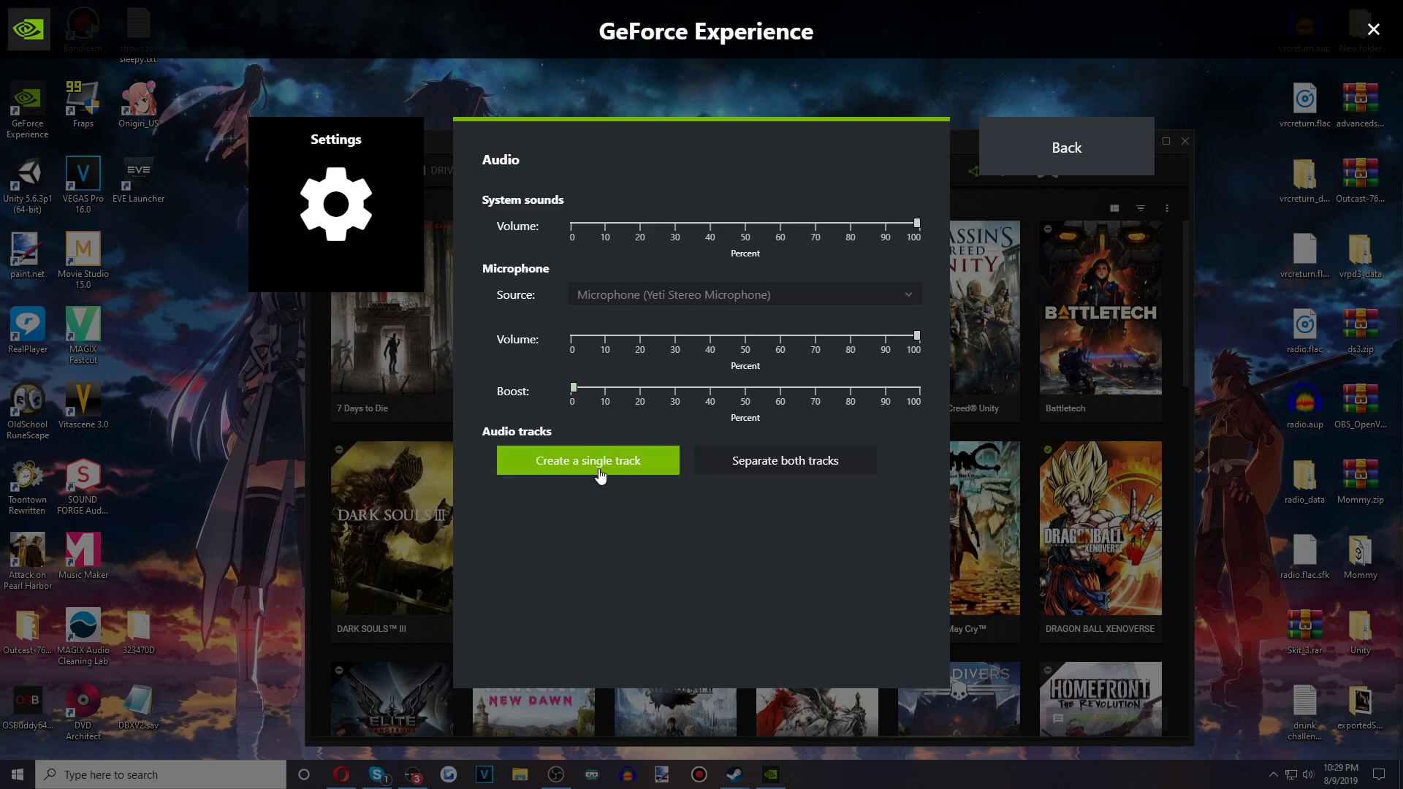
click(740, 470)
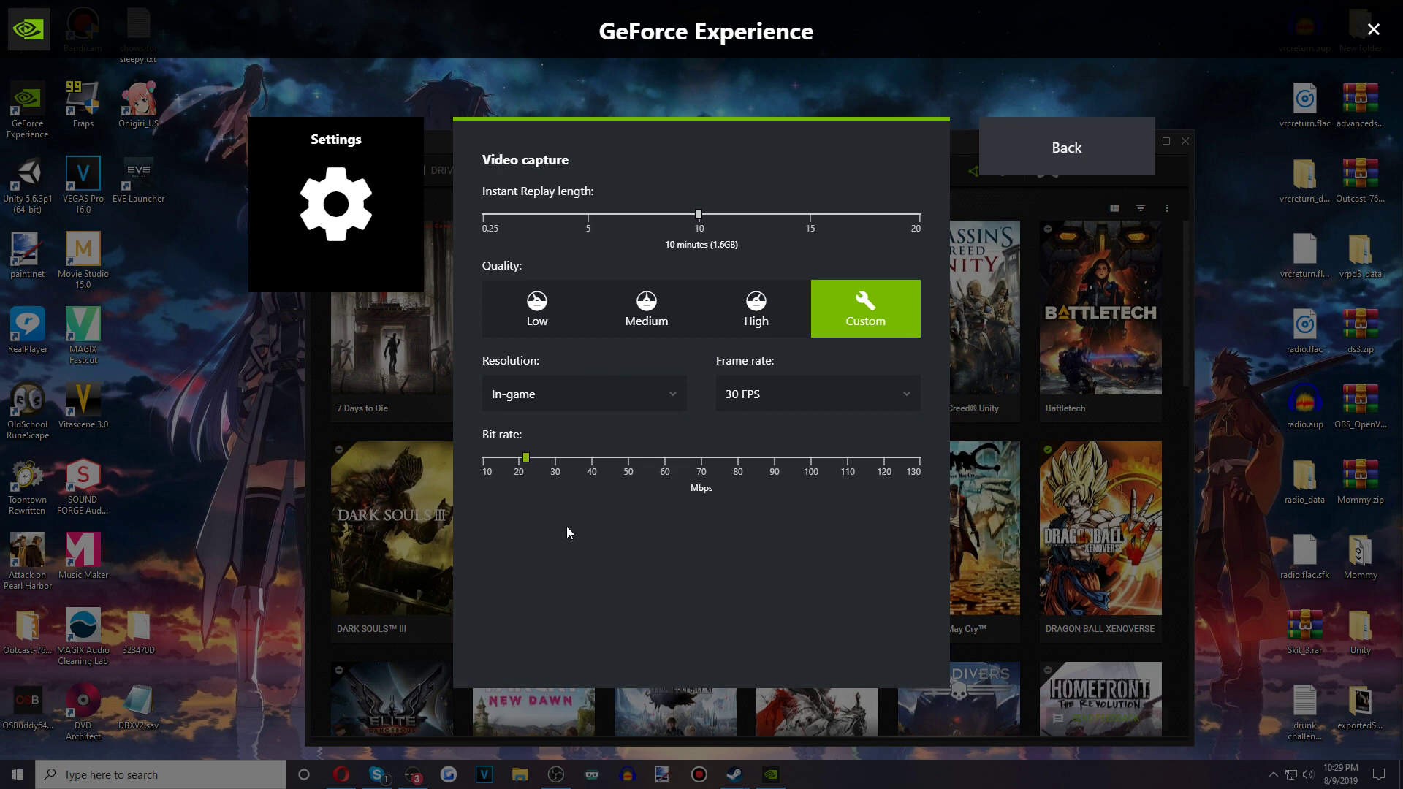
Adjust the Video capture bit rate and lower it to 10 Mbps.
mouse_move(526, 470)
mouse_down()
mouse_move(506, 469)
mouse_move(525, 470)
mouse_up()
mouse_move(519, 464)
mouse_down()
mouse_move(995, 446)
mouse_move(523, 476)
mouse_move(539, 475)
mouse_up()
drag(532, 465, 539, 470)
drag(541, 476, 488, 477)
Check the Video capture resolution and frame rate options, keeping the In-game resolution.
click(597, 395)
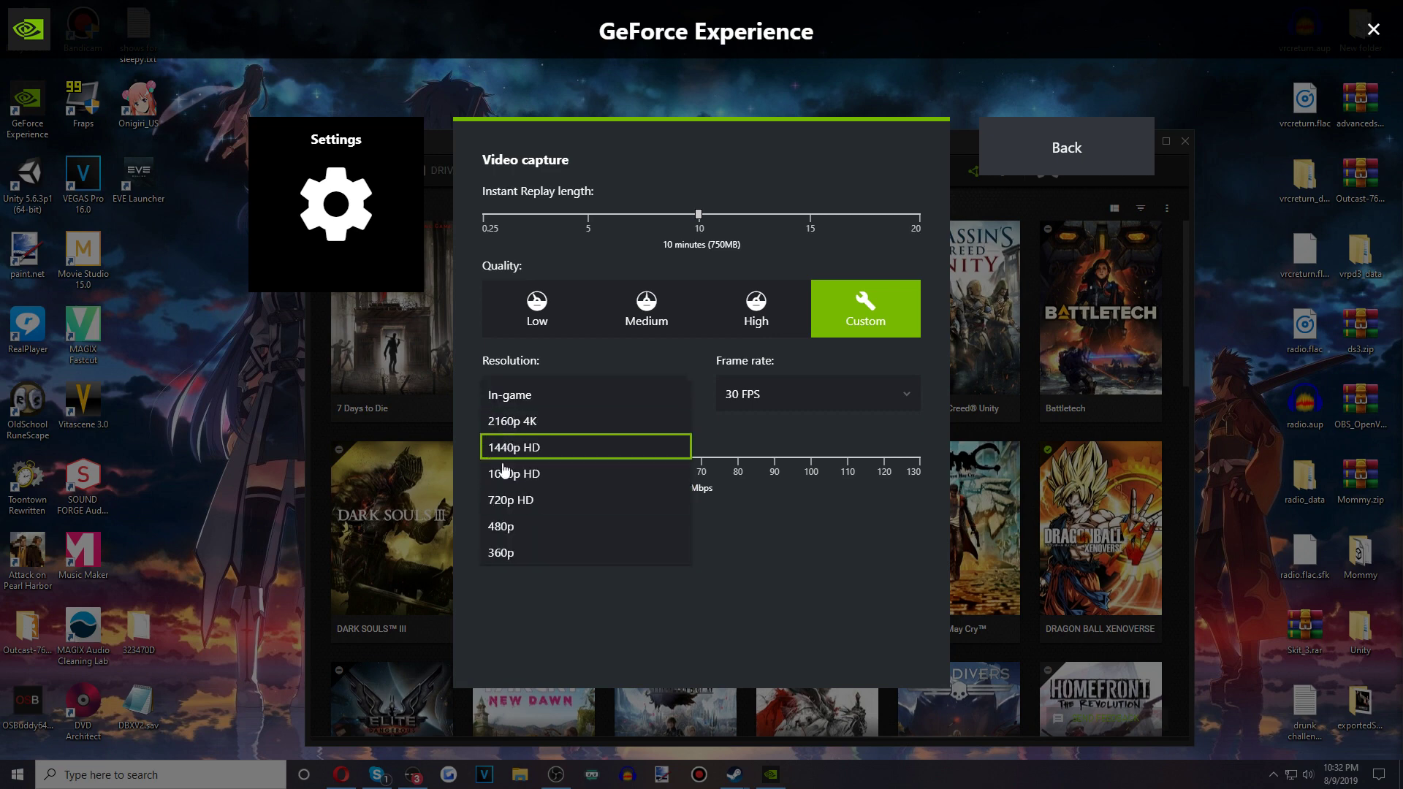
click(539, 397)
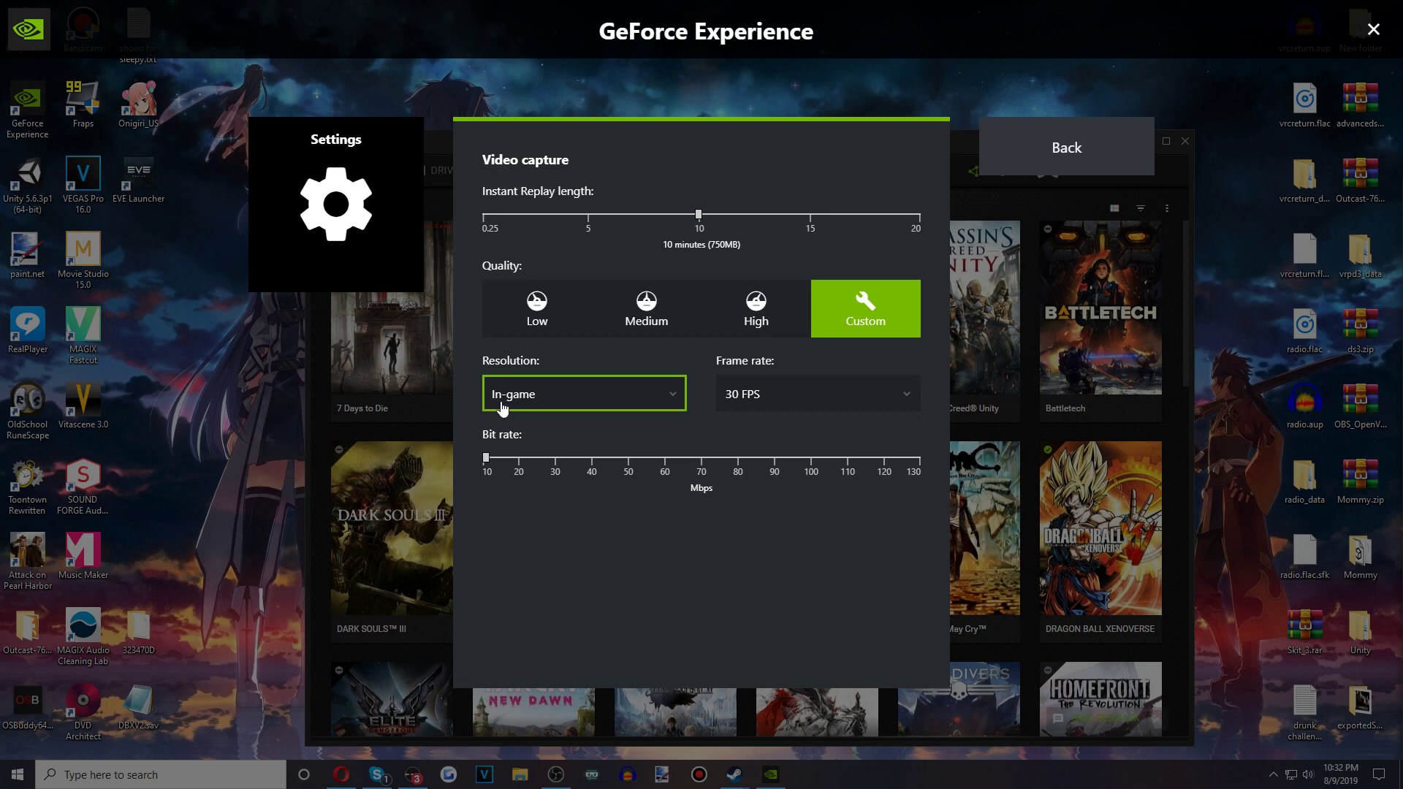
click(502, 405)
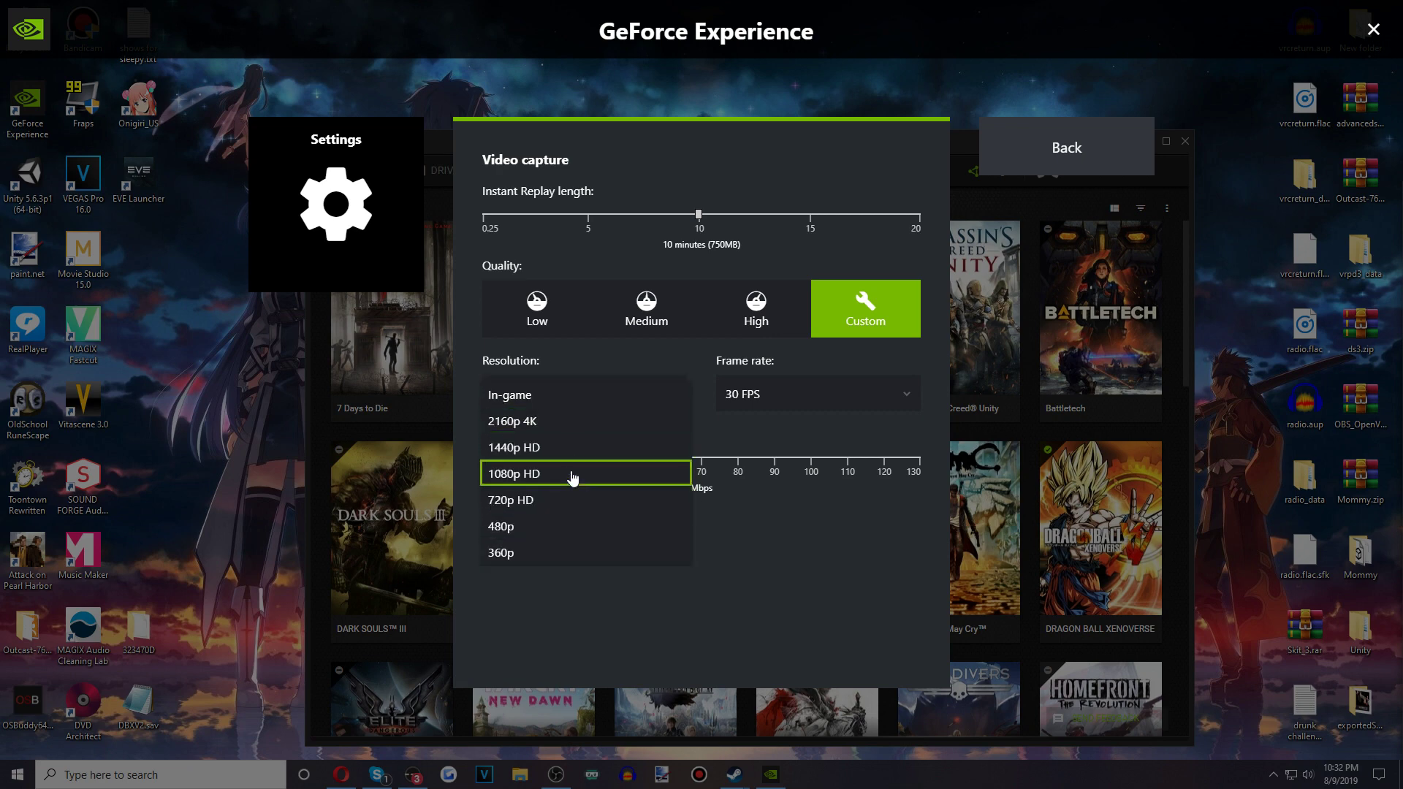
click(555, 406)
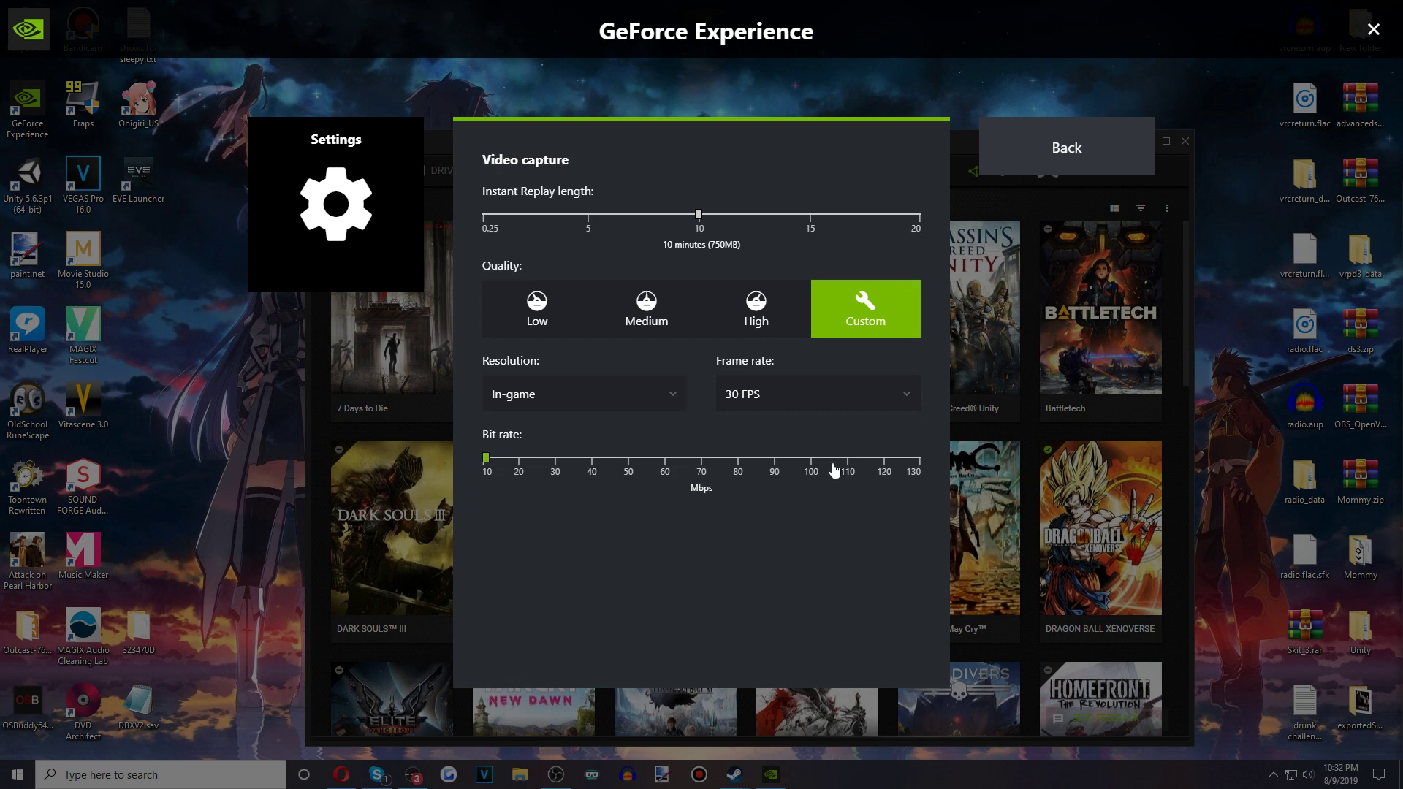
click(818, 398)
click(792, 397)
Compare the Low, Medium and High quality presets for video capture.
click(749, 322)
click(646, 318)
click(540, 317)
click(630, 330)
click(646, 311)
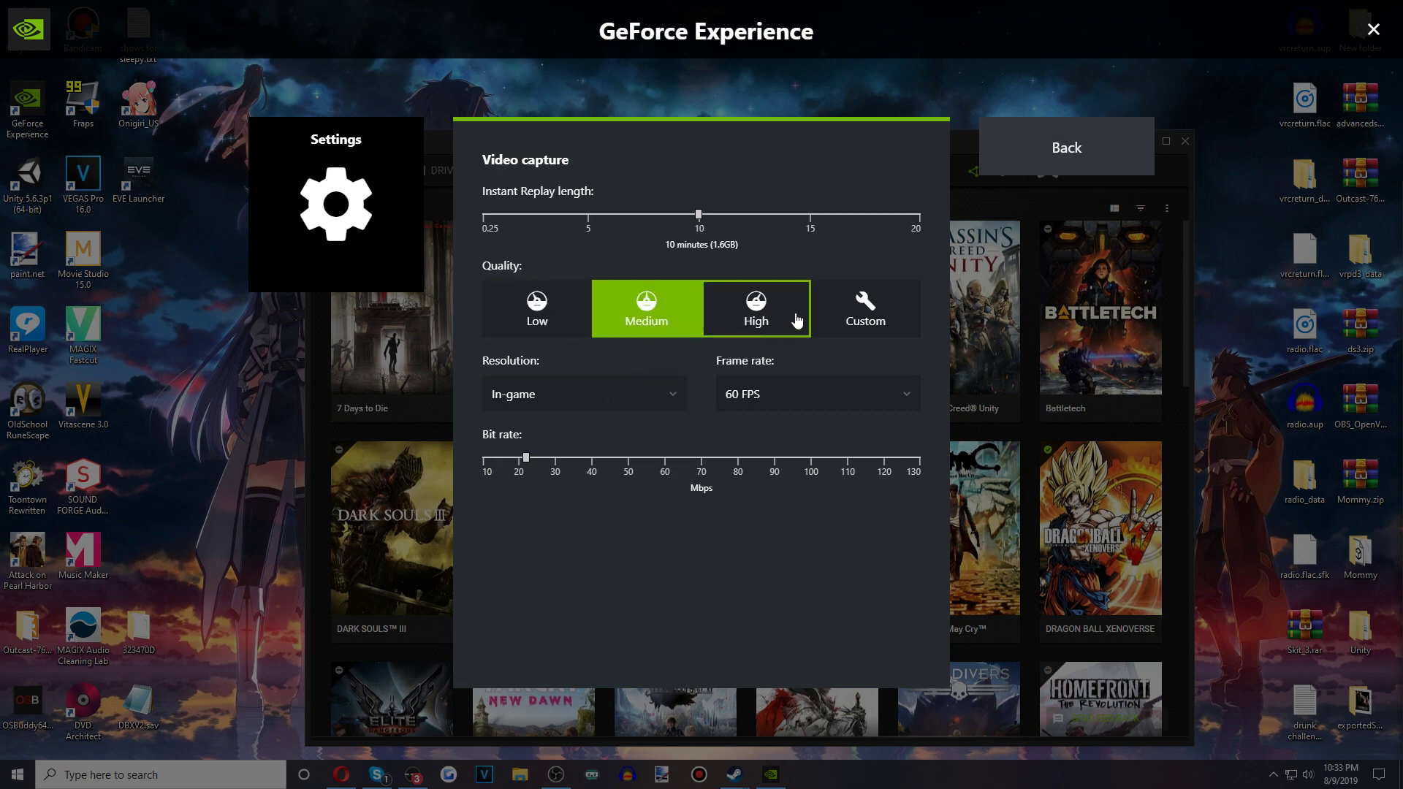
click(789, 312)
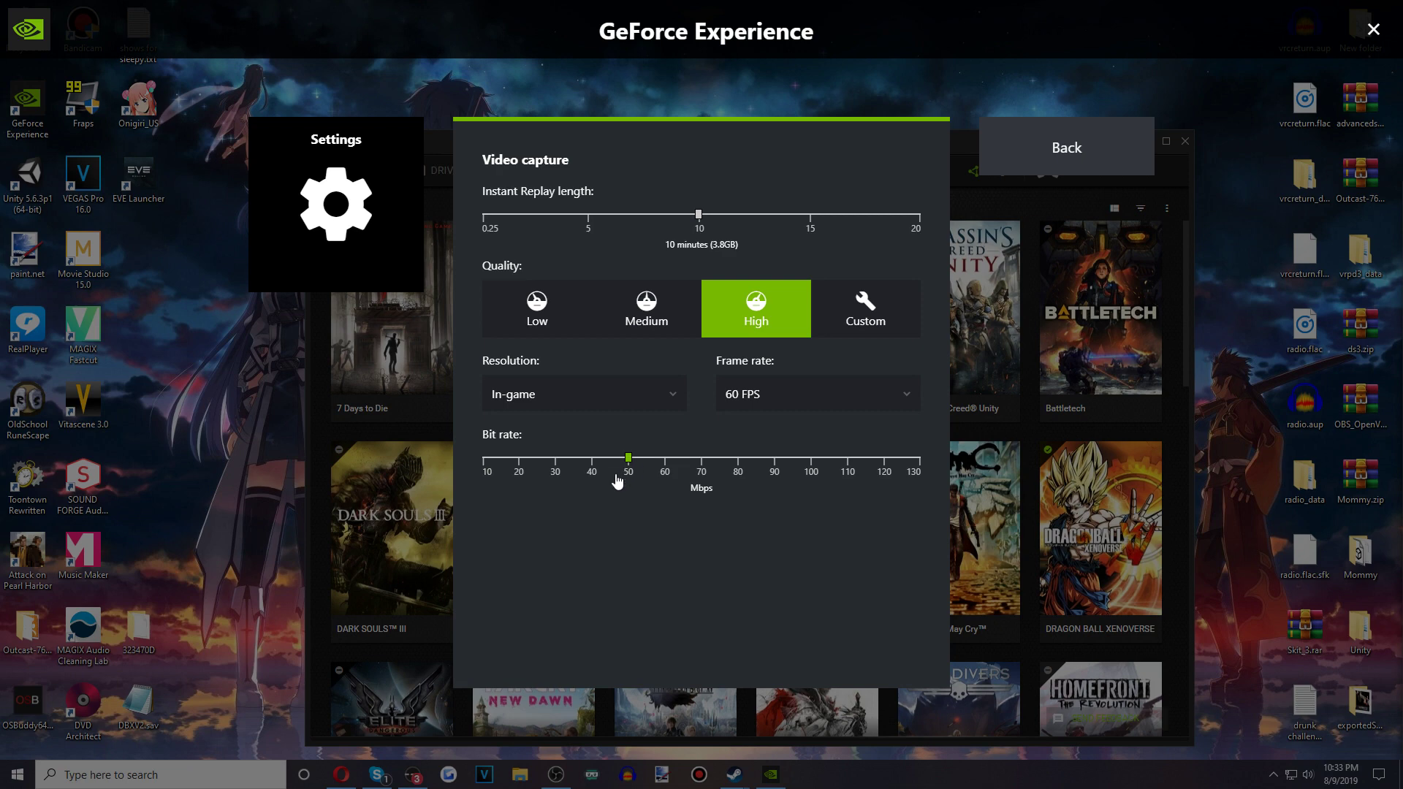
Use the Custom video capture quality with a 20 Mbps bit rate, comparing it with the Medium preset.
click(866, 312)
click(525, 459)
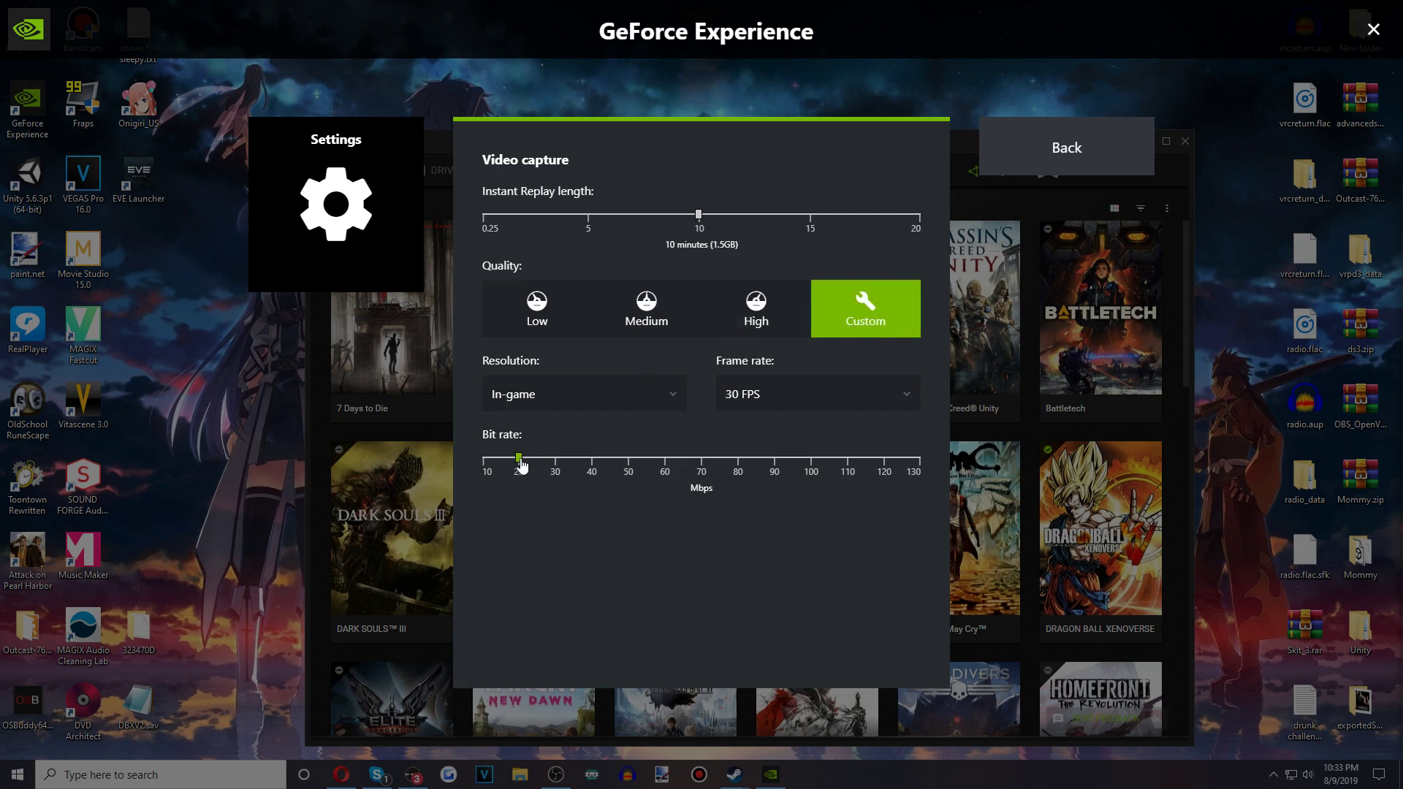
click(644, 310)
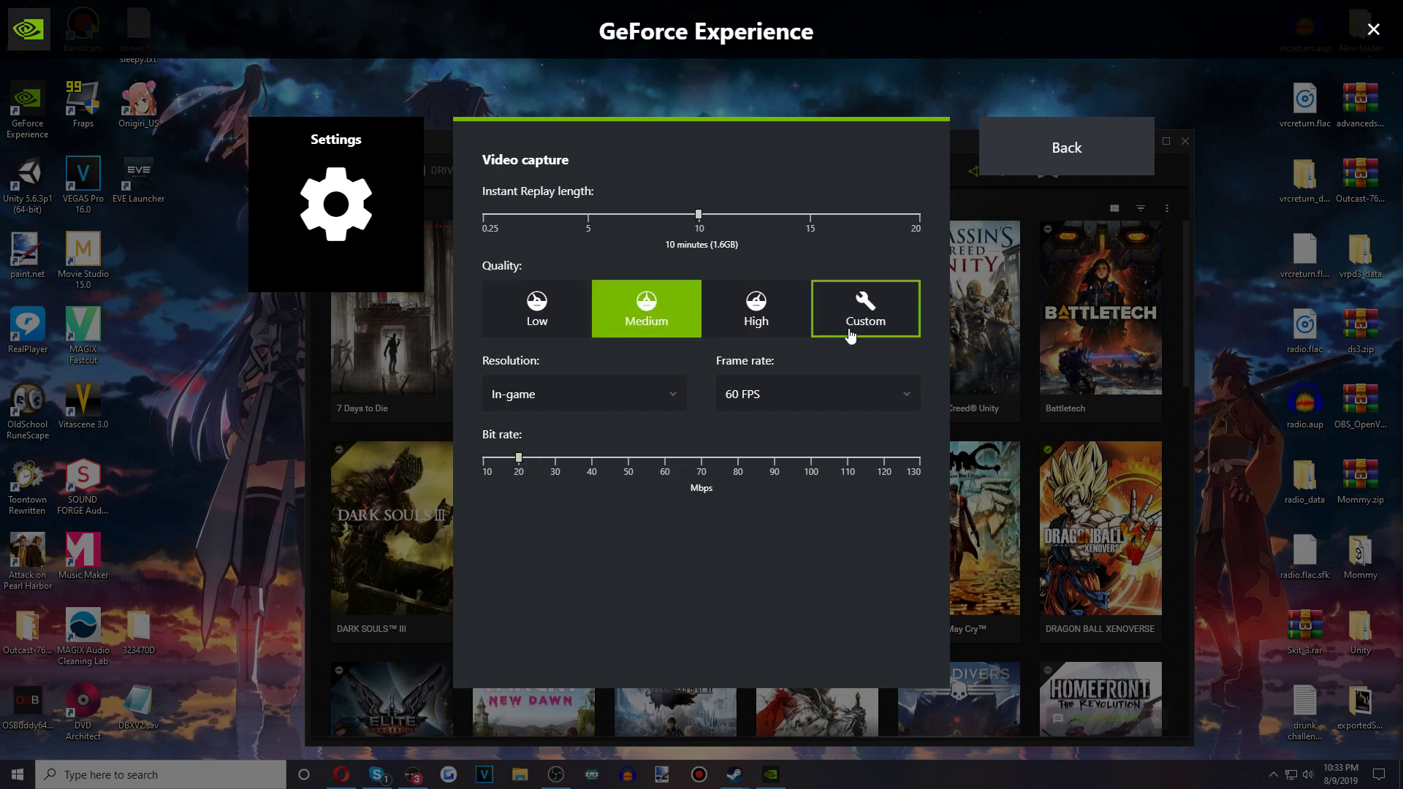
click(863, 300)
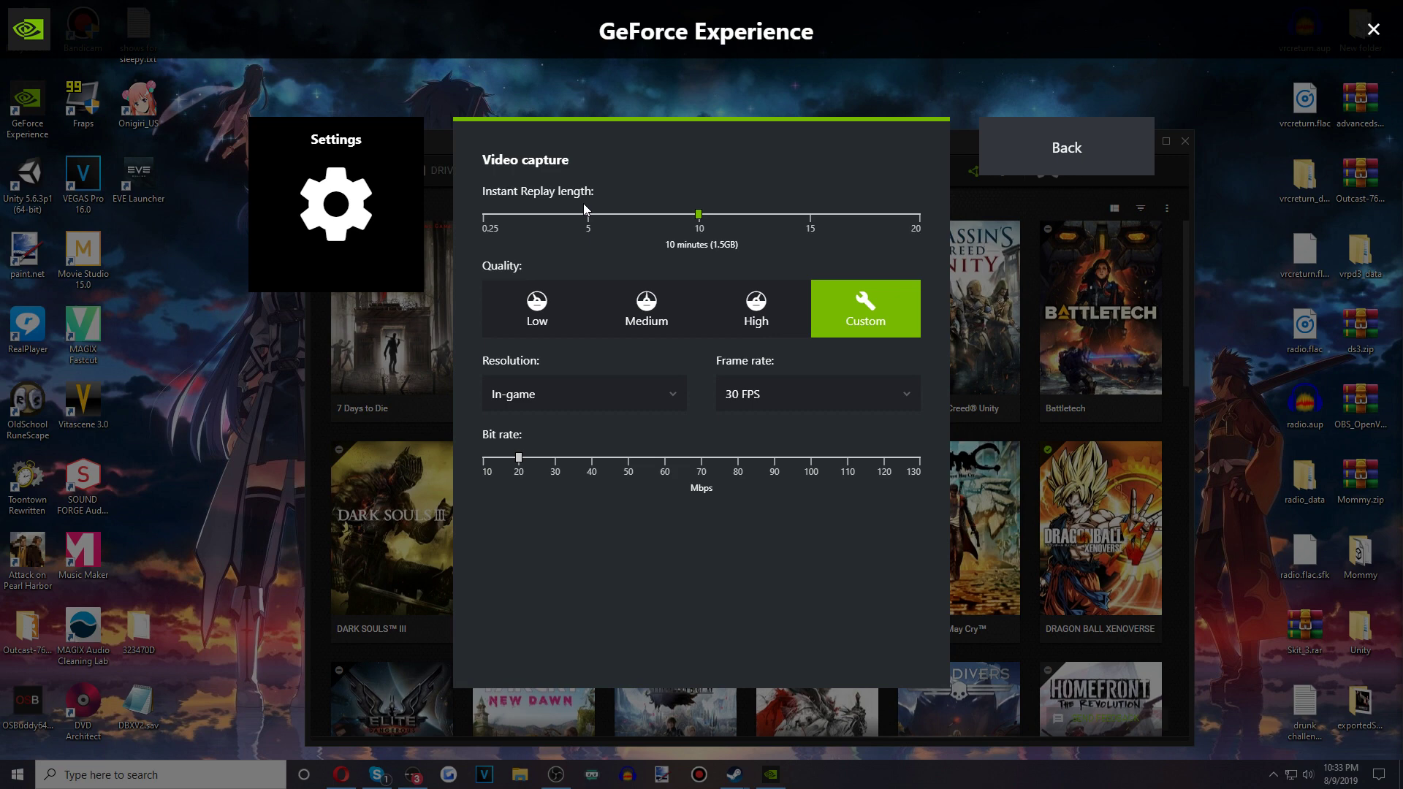
Try Instant Replay lengths of 0.25 and 5 minutes and raise the length back to about 10 minutes.
click(483, 216)
click(590, 219)
drag(588, 218, 714, 200)
Leave the Video capture settings and examine the Notifications options.
click(1107, 158)
scroll(669, 432, up, 2)
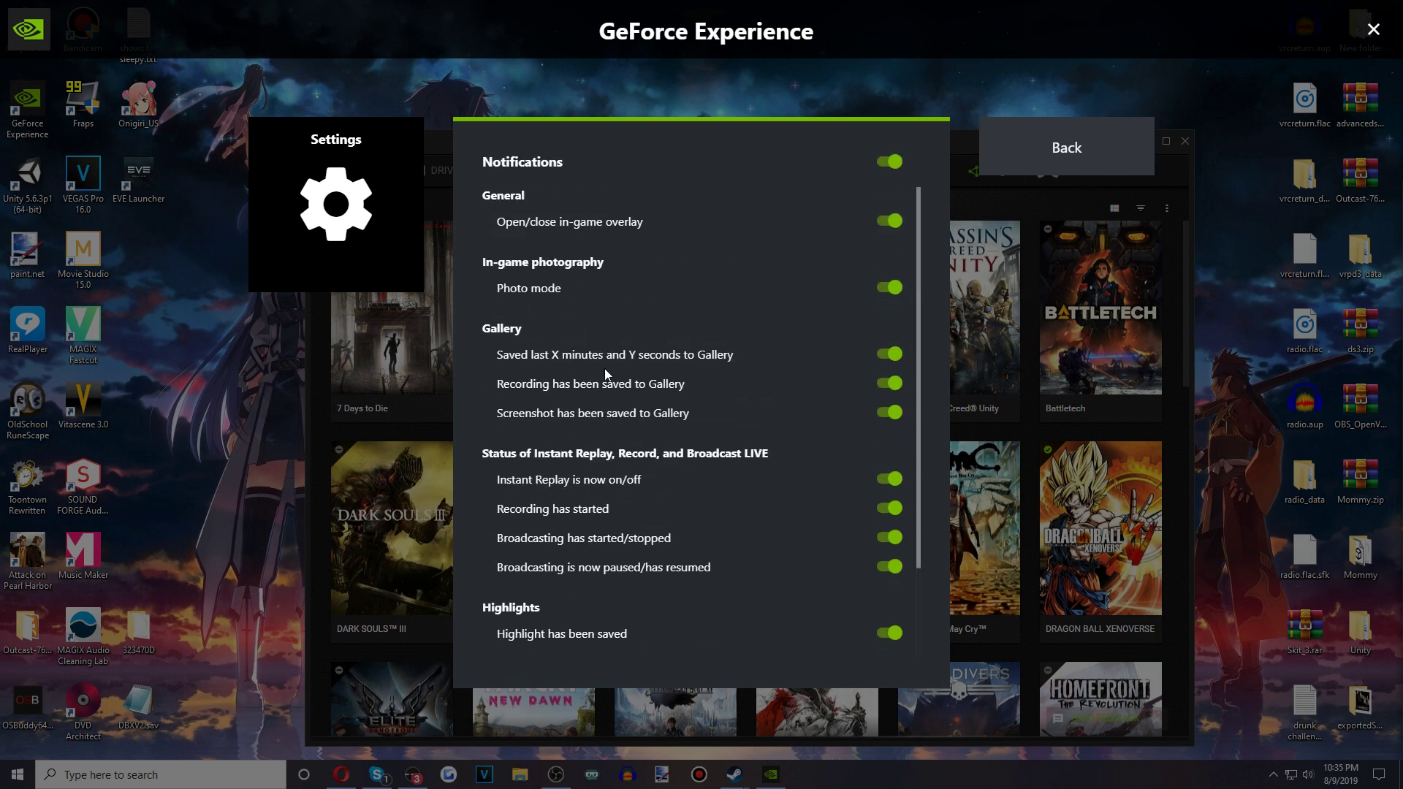
Look through the remaining Notifications options and examine the desktop capture option under Privacy control.
scroll(663, 489, down, 3)
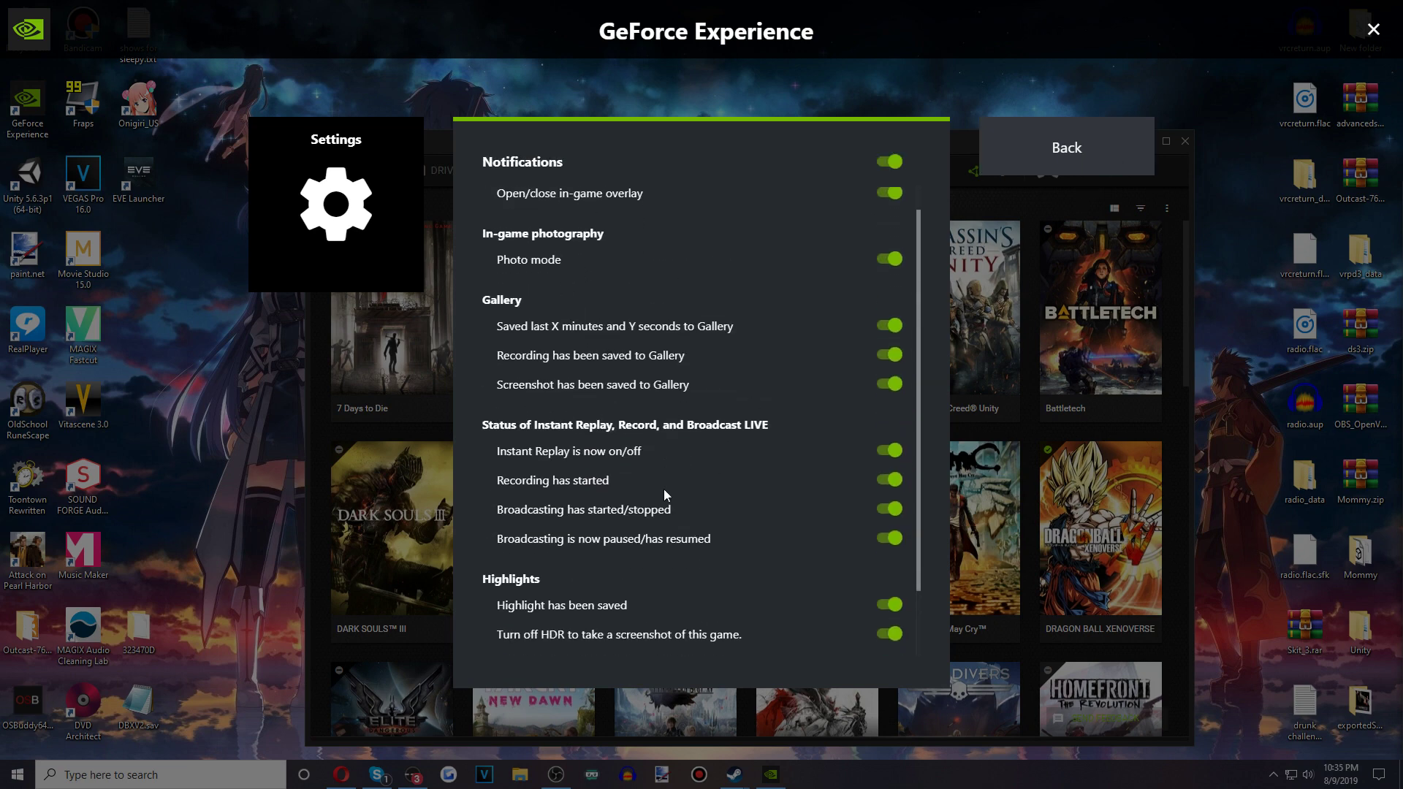
scroll(694, 445, up, 3)
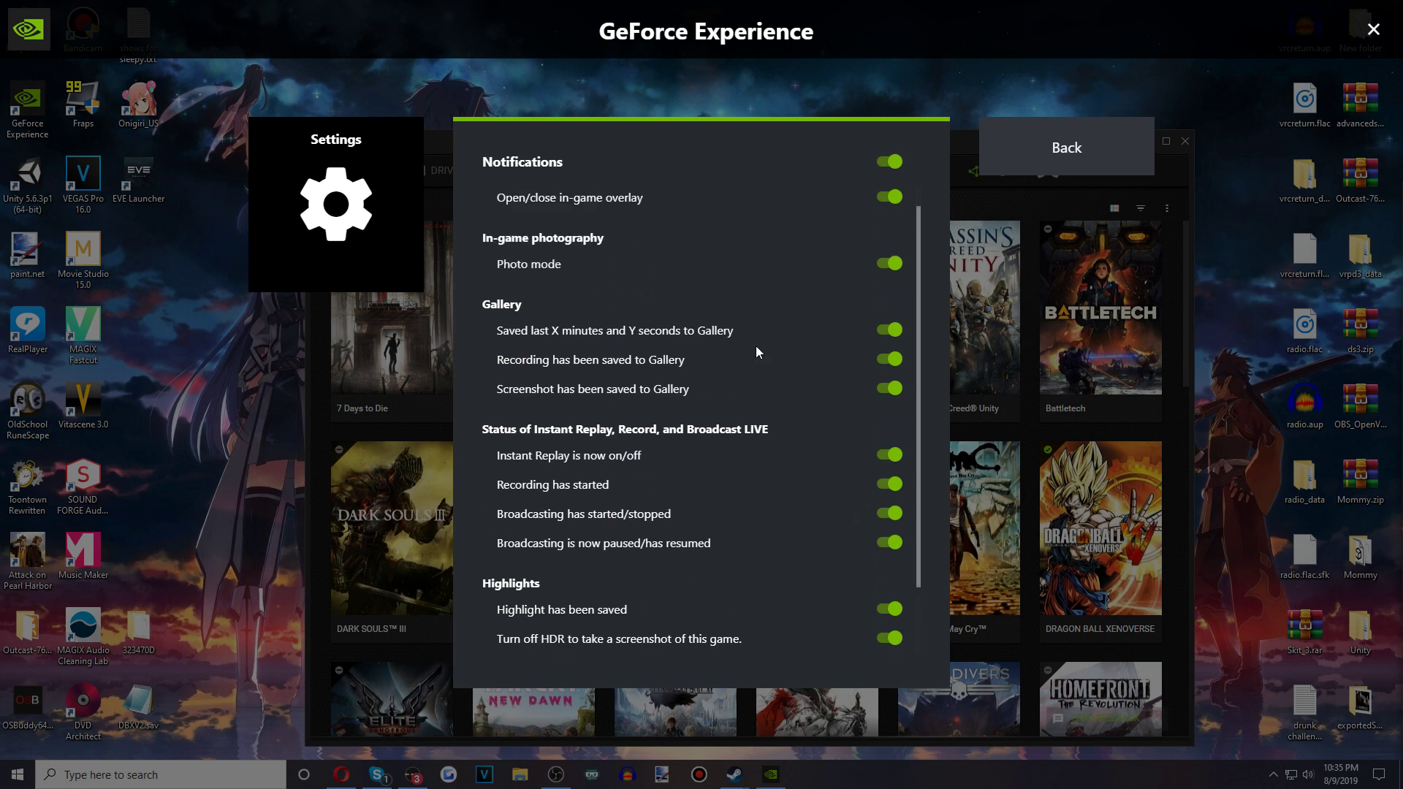
click(1041, 157)
scroll(745, 567, down, 5)
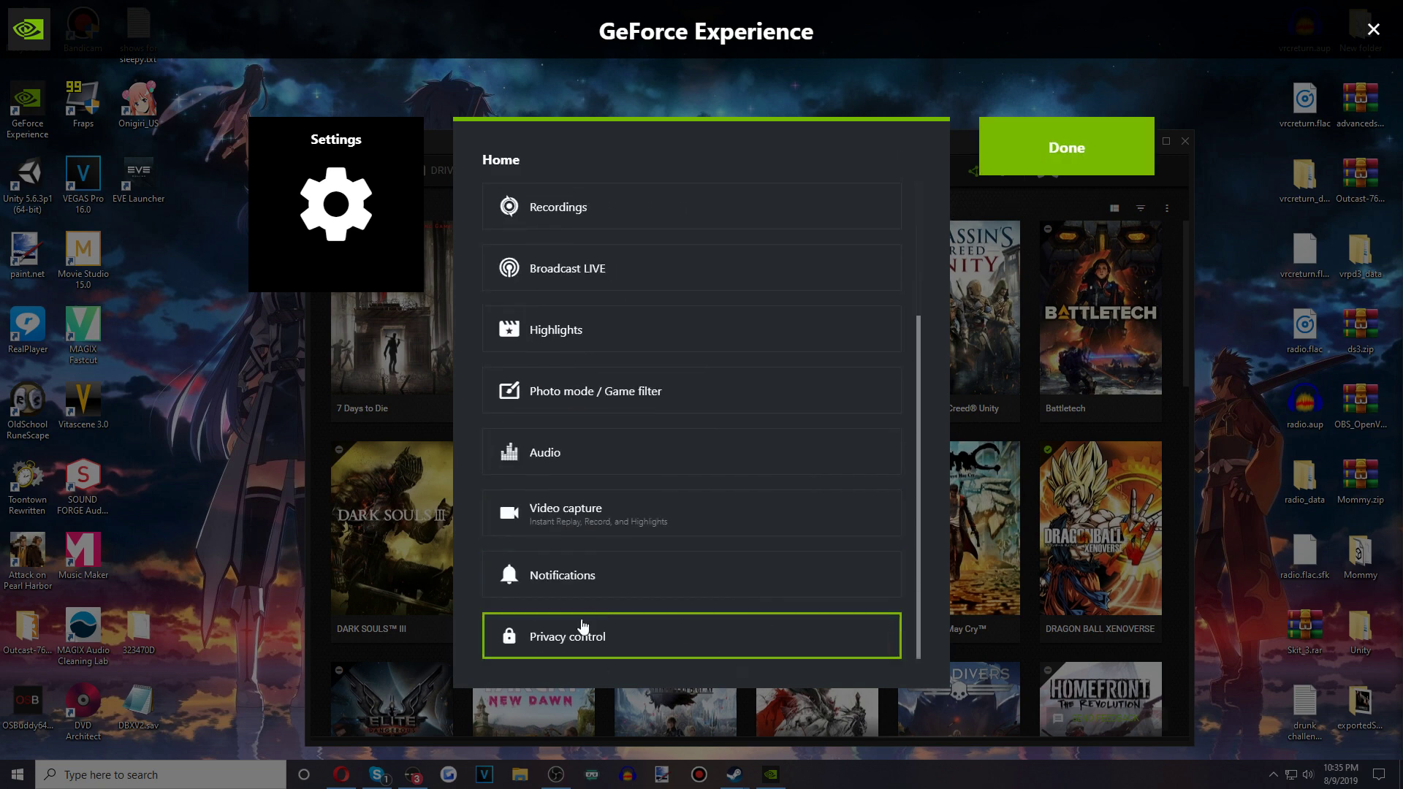
click(616, 637)
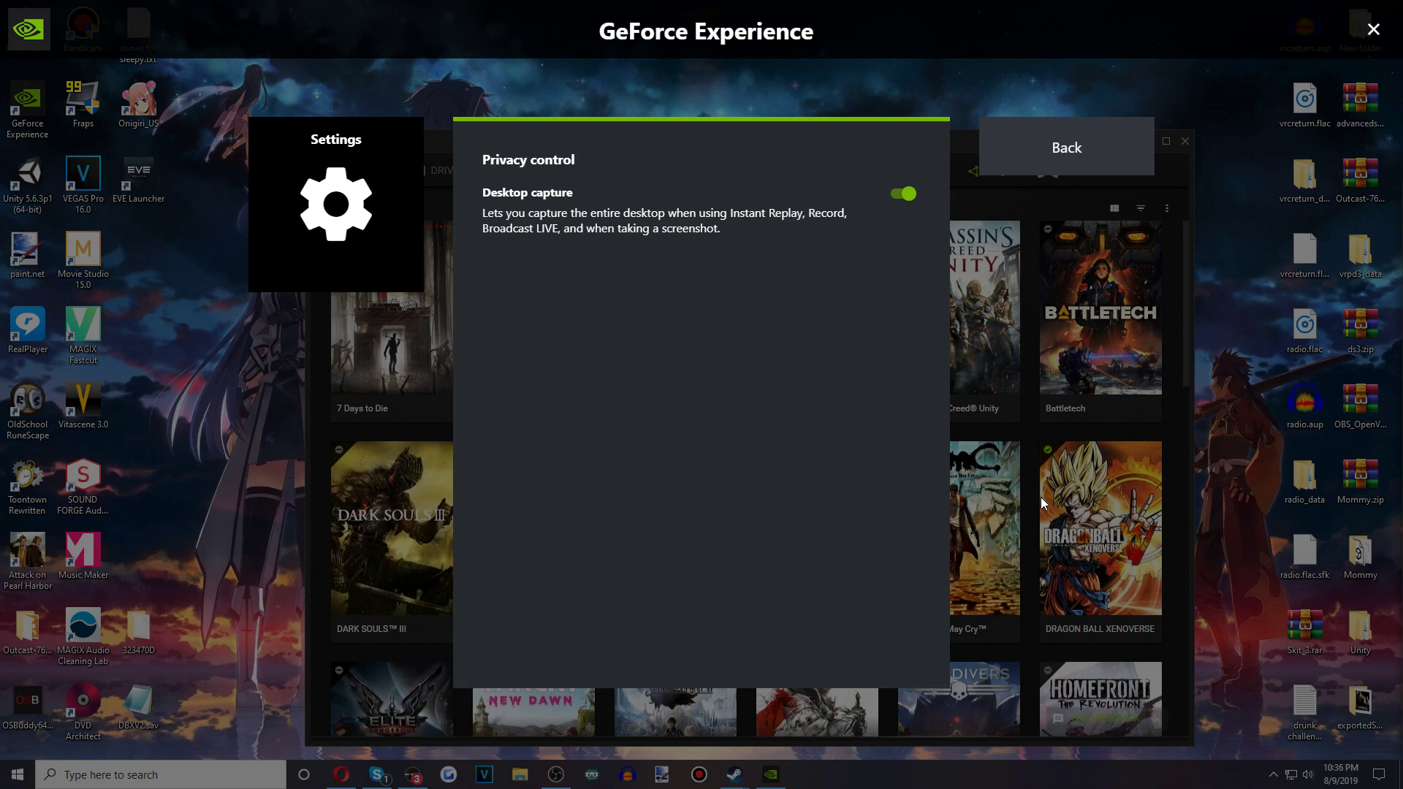
key(Escape)
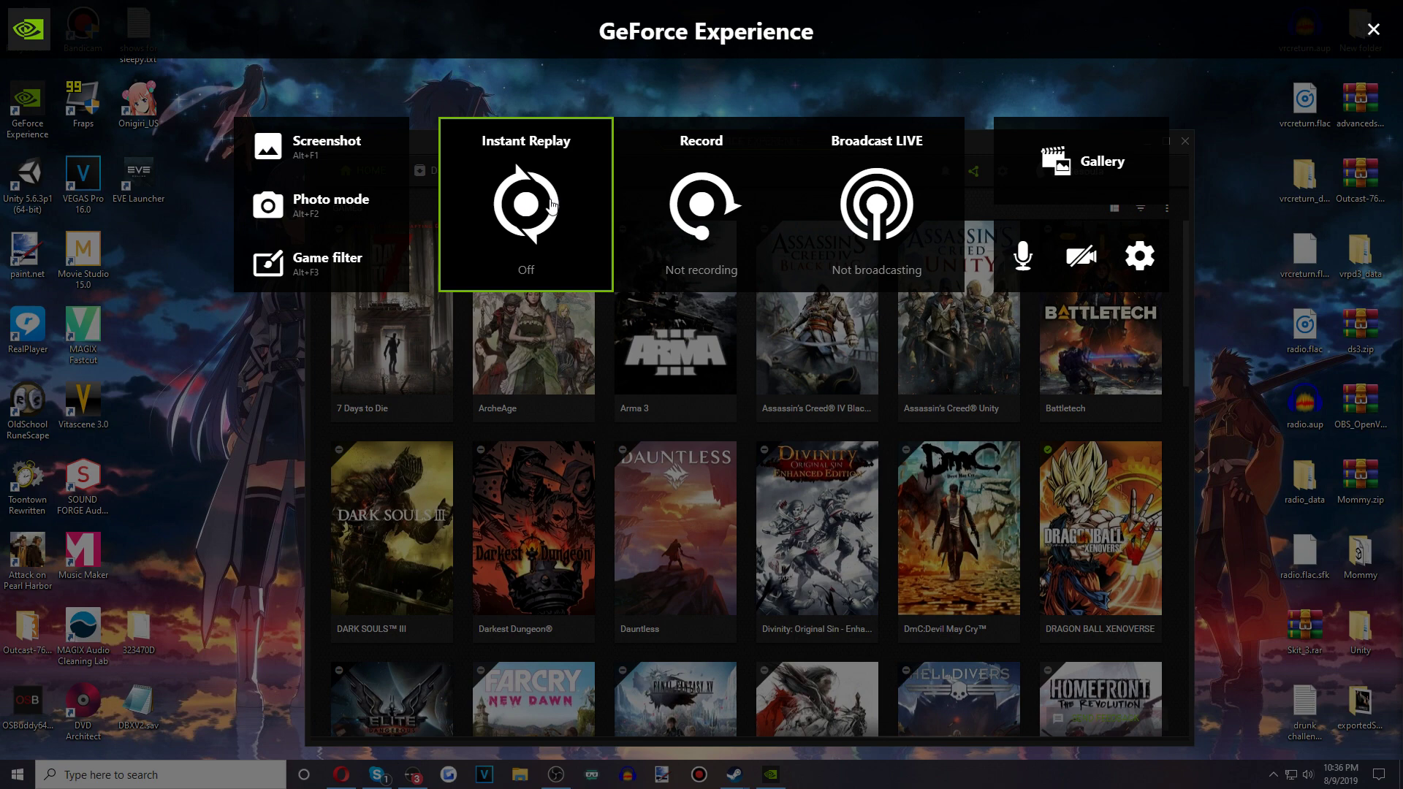
Turn on Instant Replay and open its video capture settings.
click(578, 213)
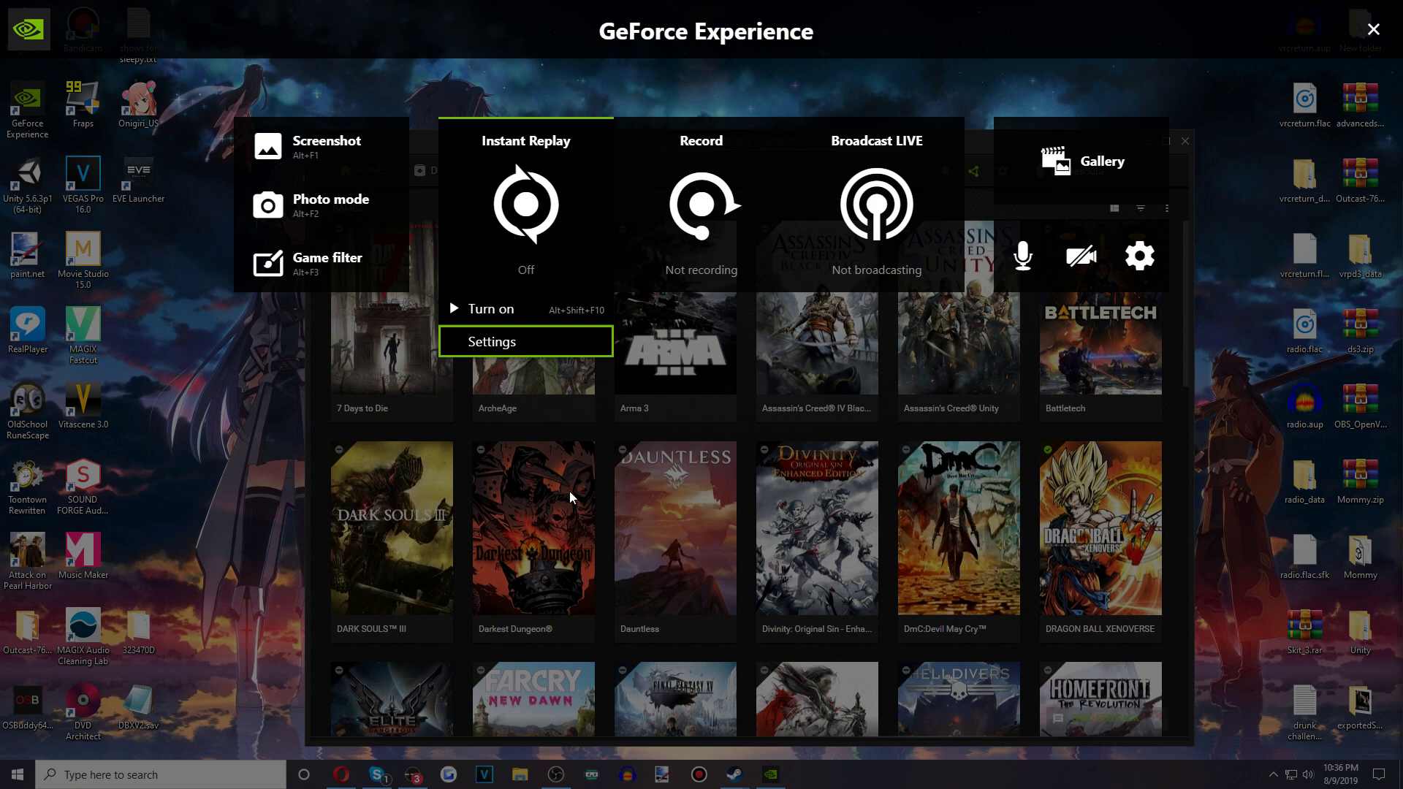
click(580, 314)
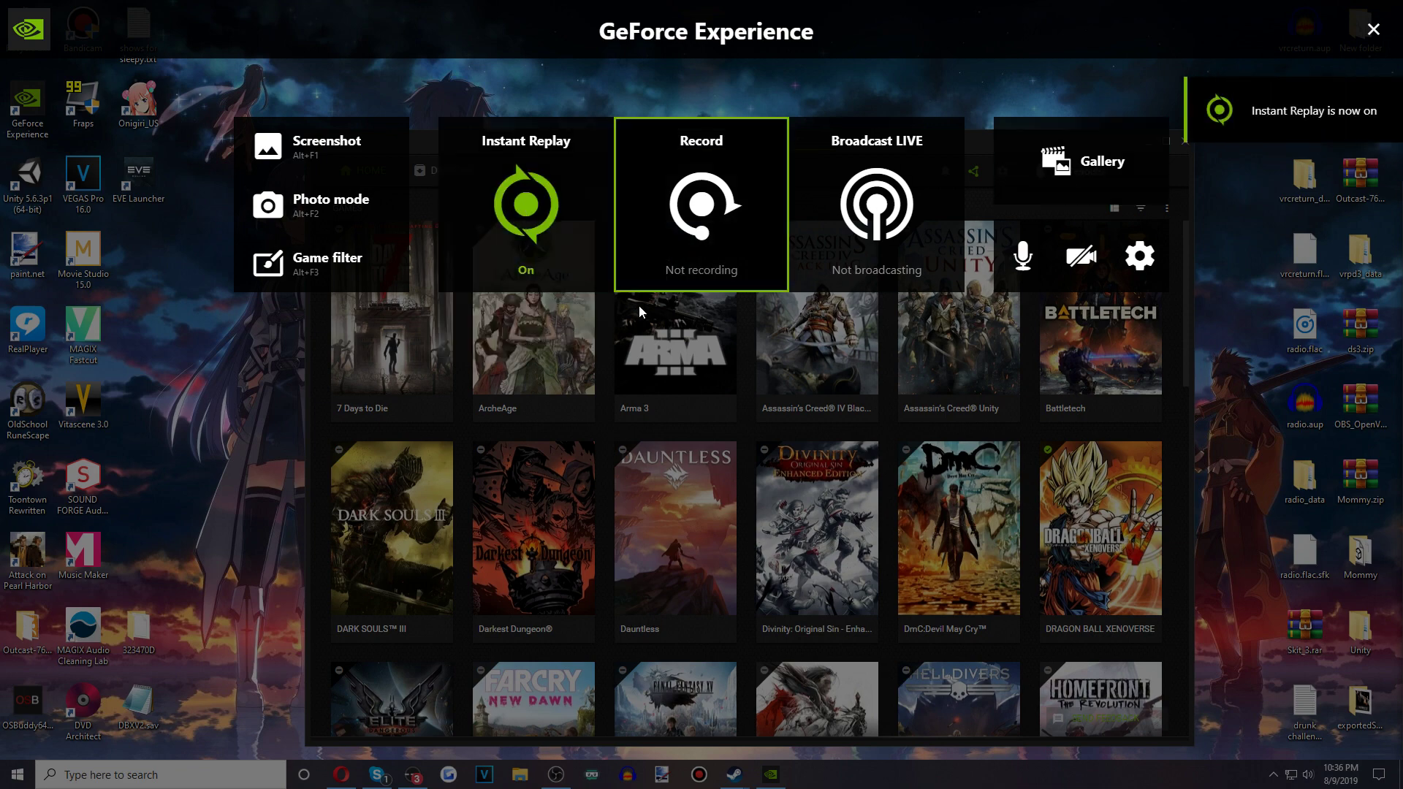
click(529, 238)
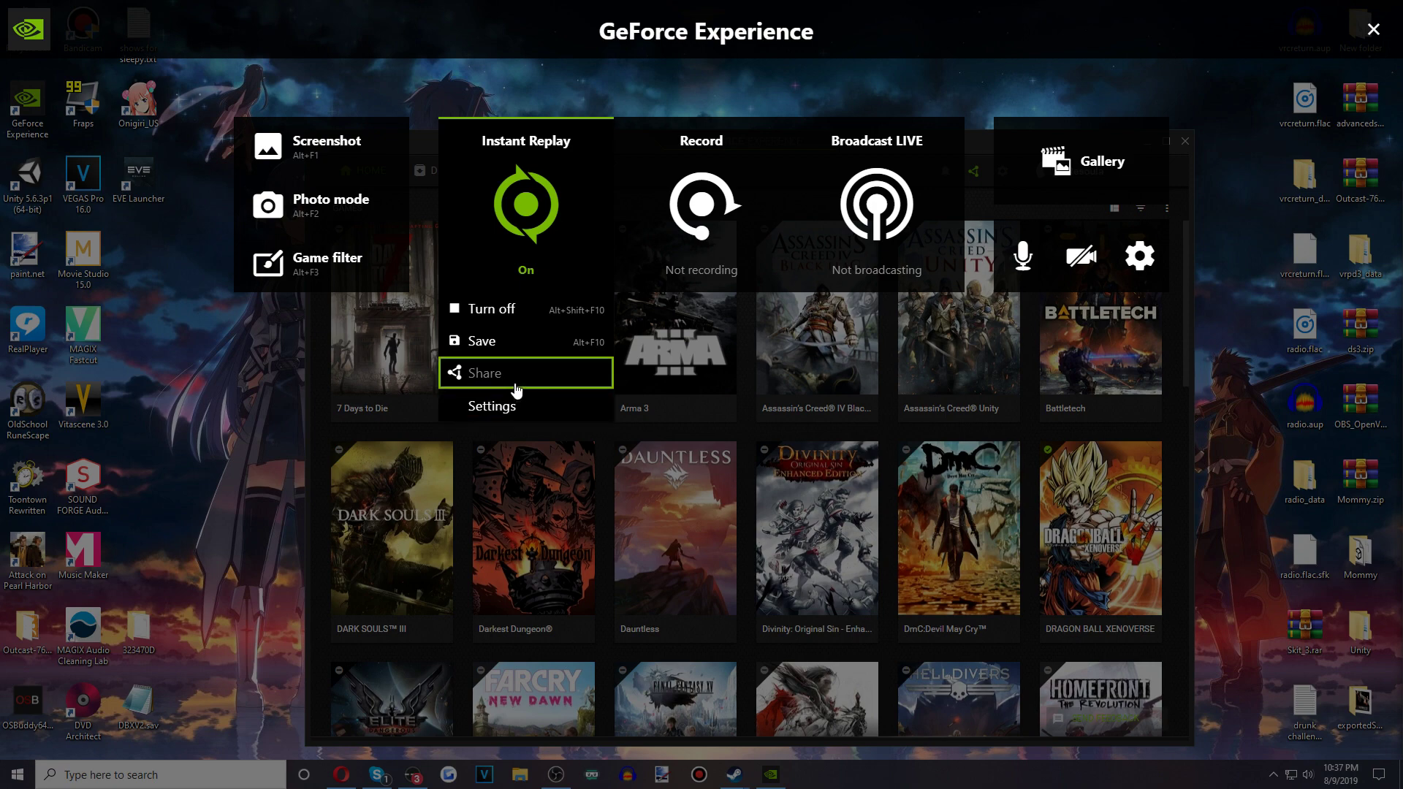
click(519, 410)
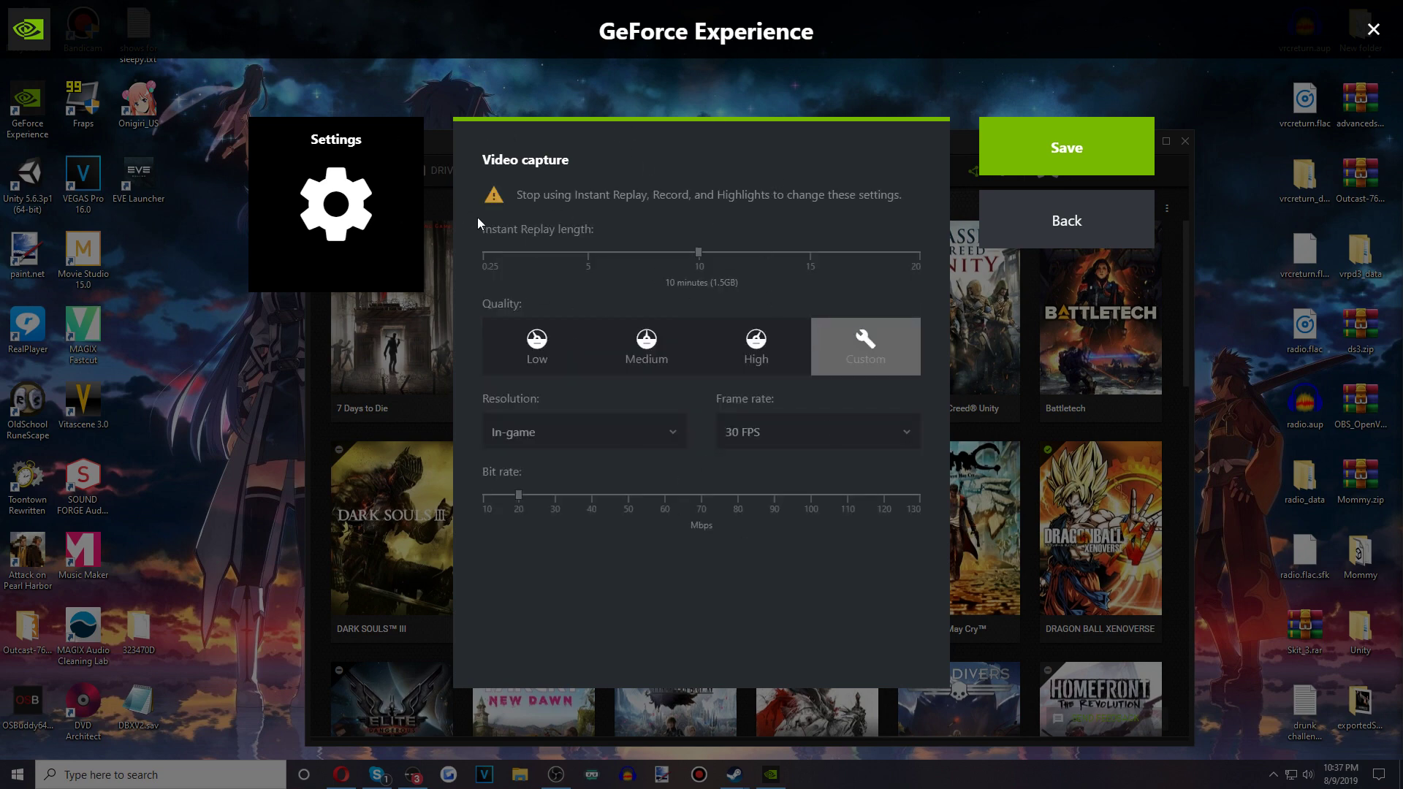
Leave the video capture settings and turn Instant Replay off.
click(1044, 214)
click(508, 211)
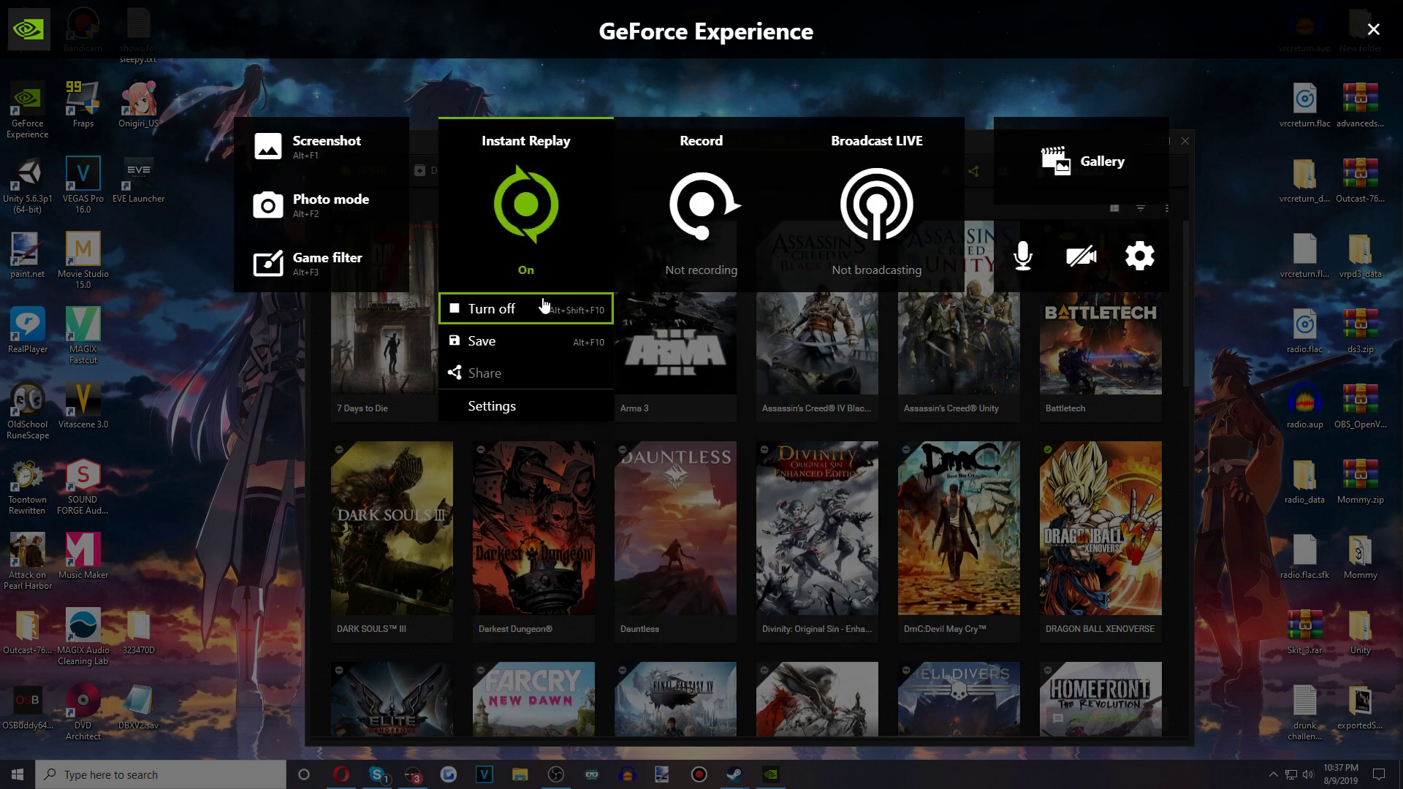
click(526, 204)
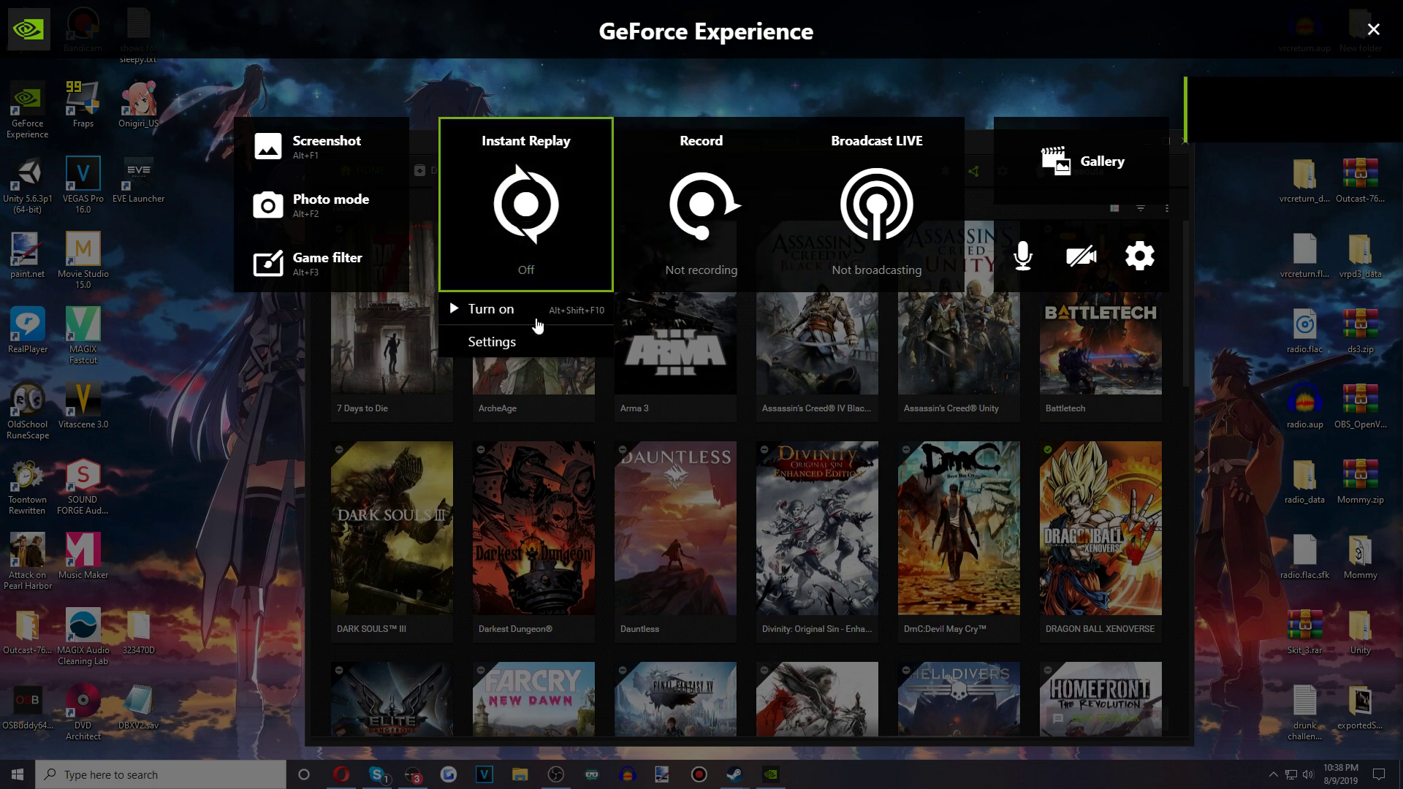
Check the settings for manual recording and return to the overlay's main screen.
click(721, 215)
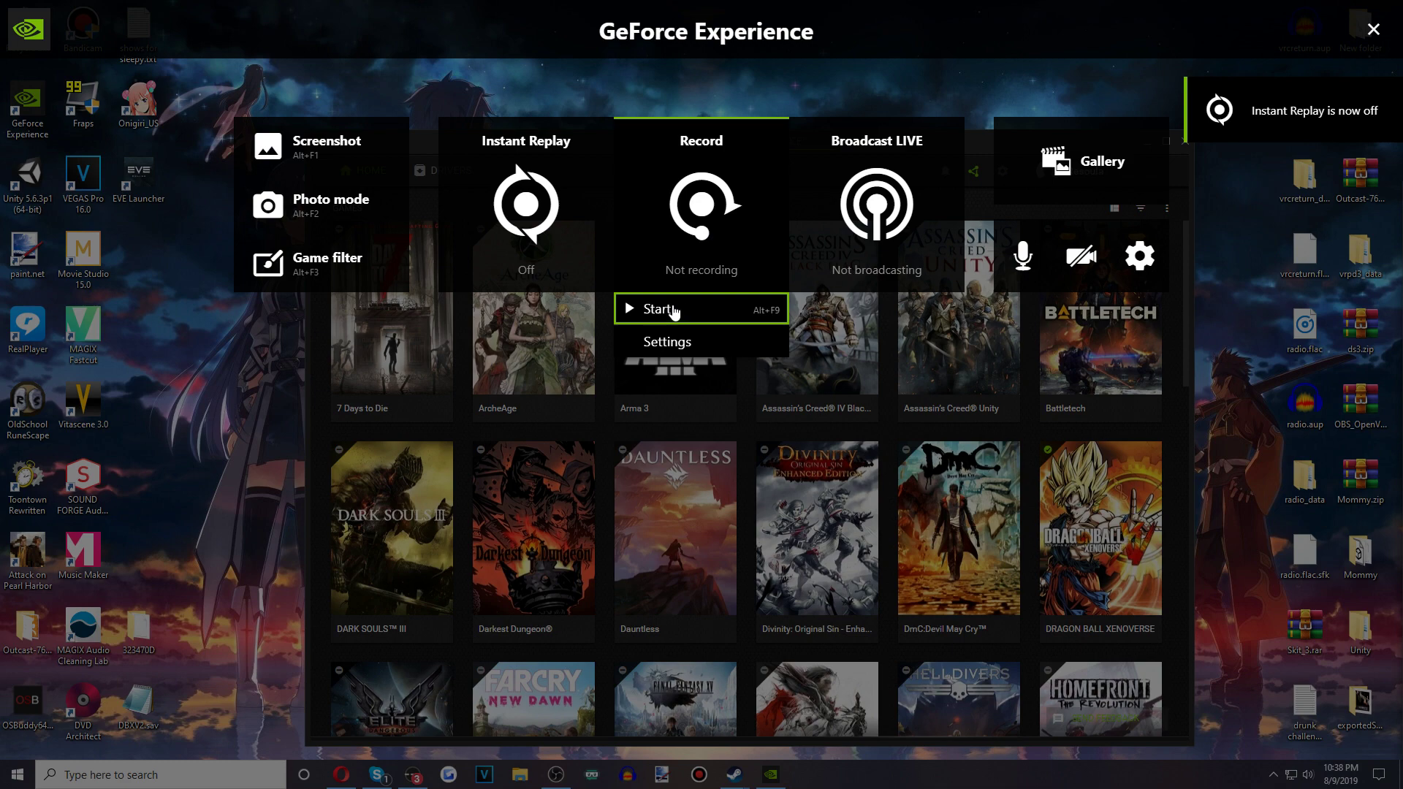
click(694, 342)
click(1061, 165)
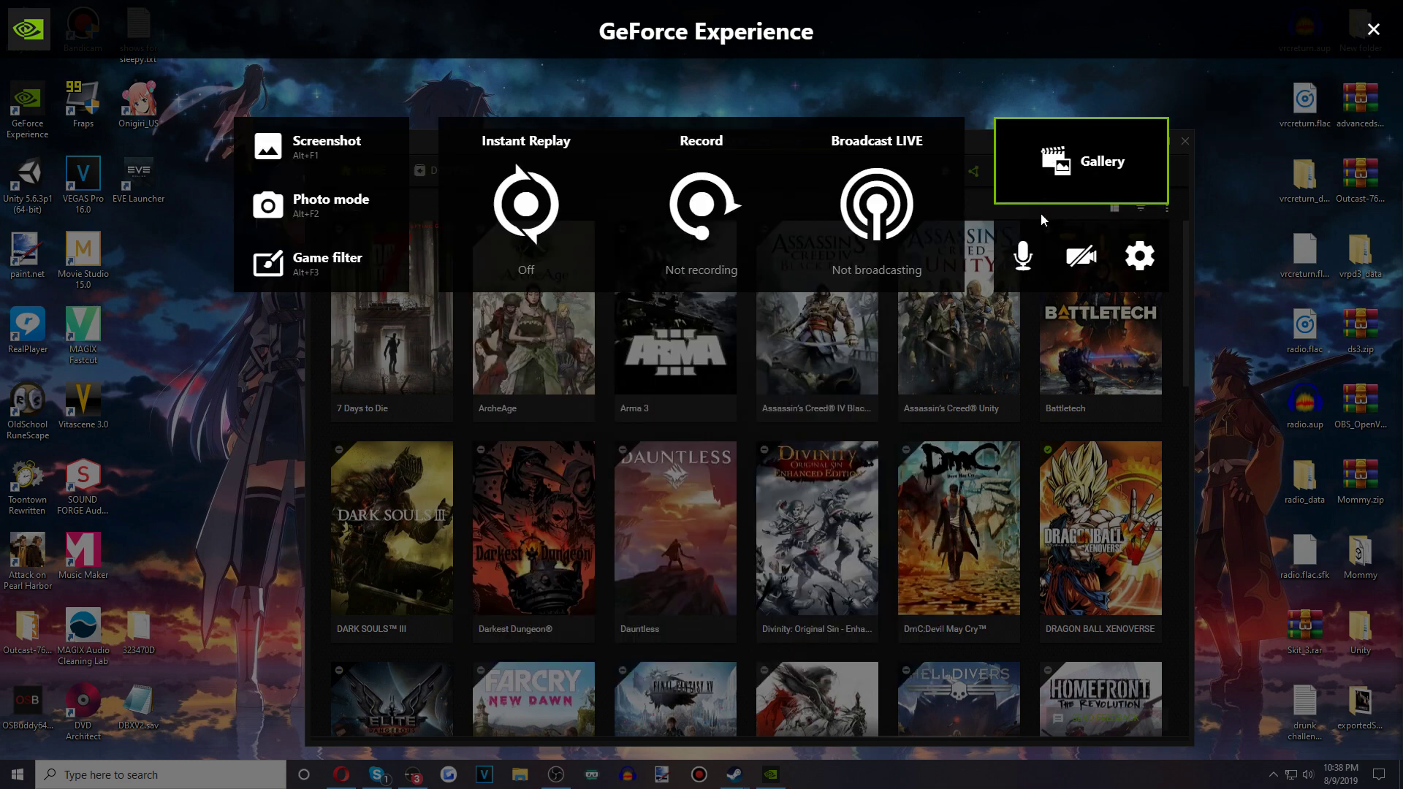
Start a manual recording, then stop and save it.
click(699, 271)
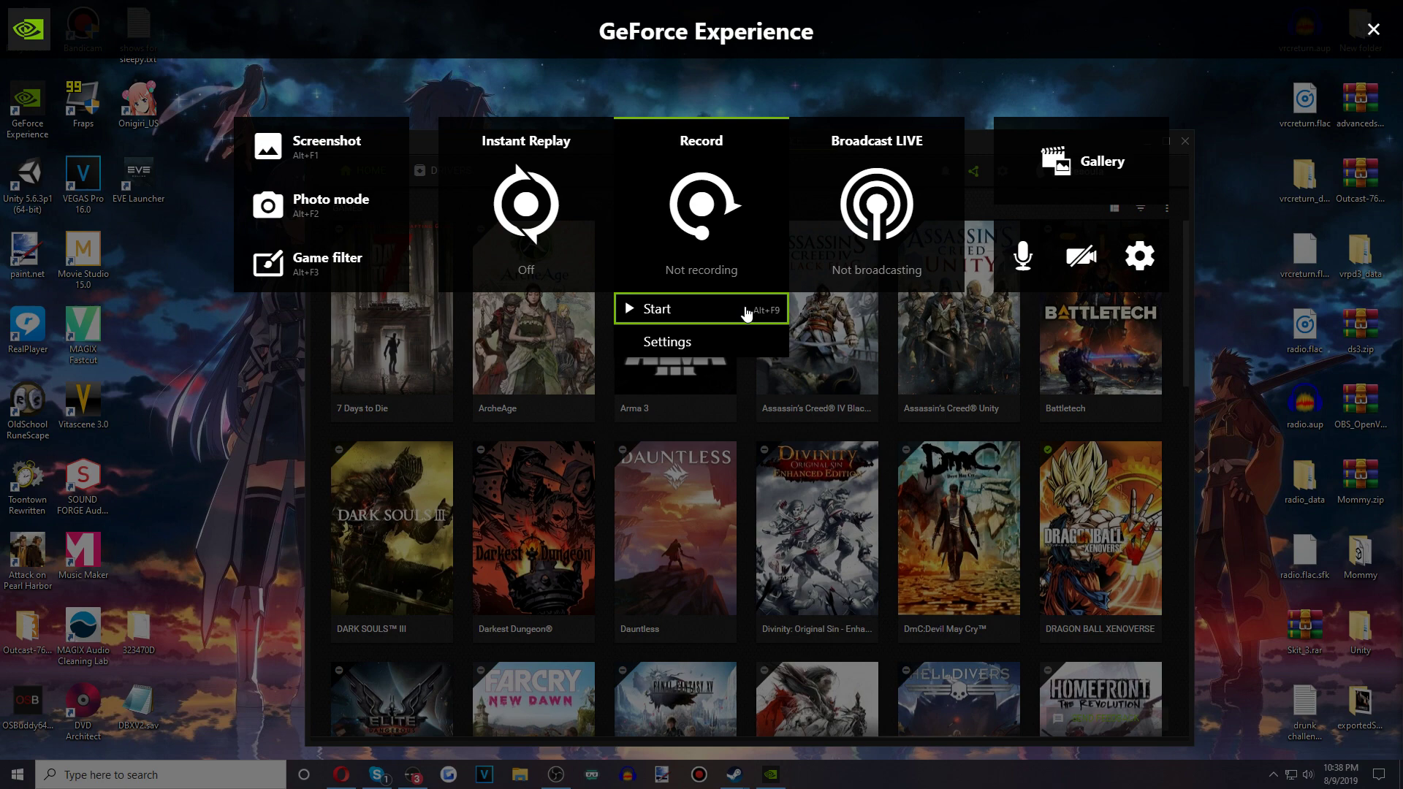
key(Left)
key(Right)
click(705, 311)
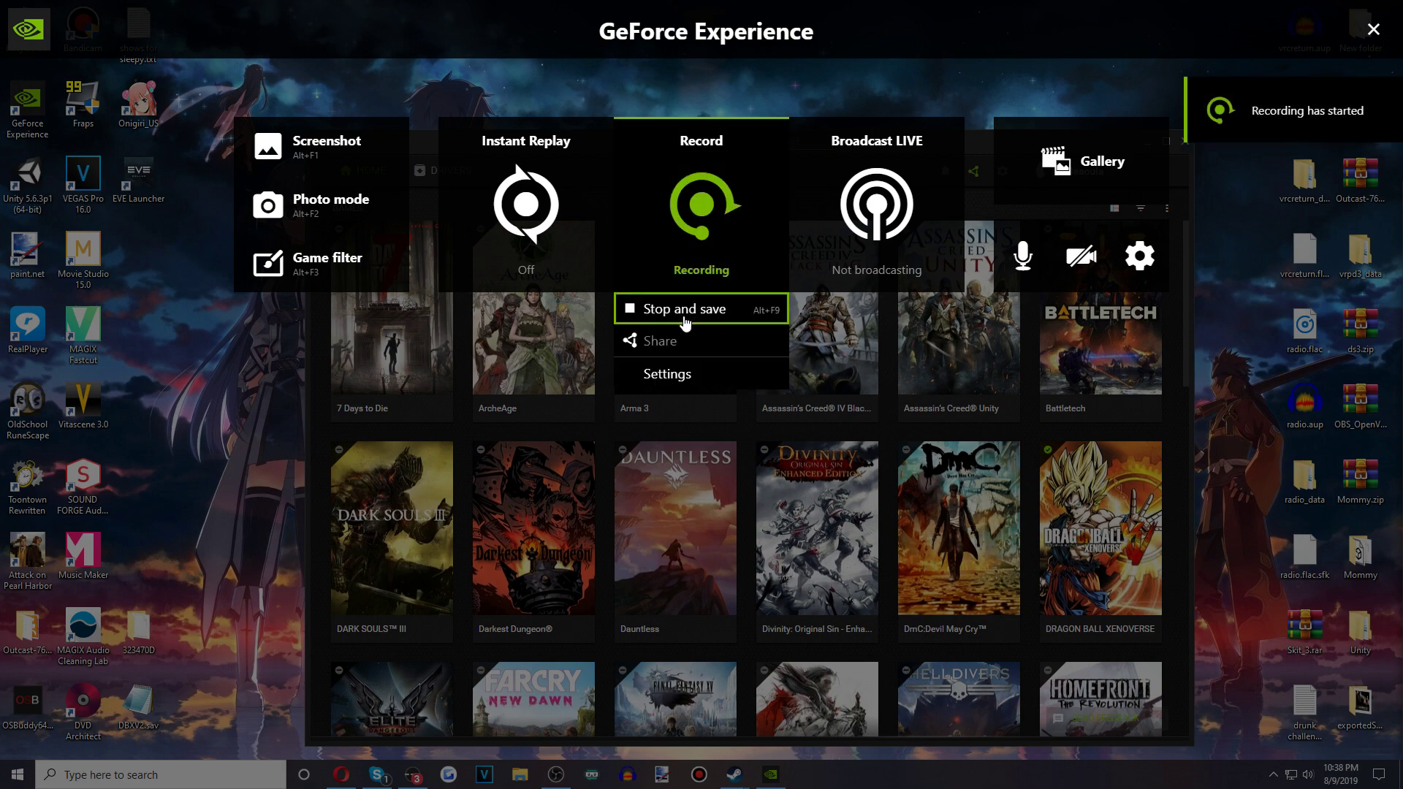
click(683, 320)
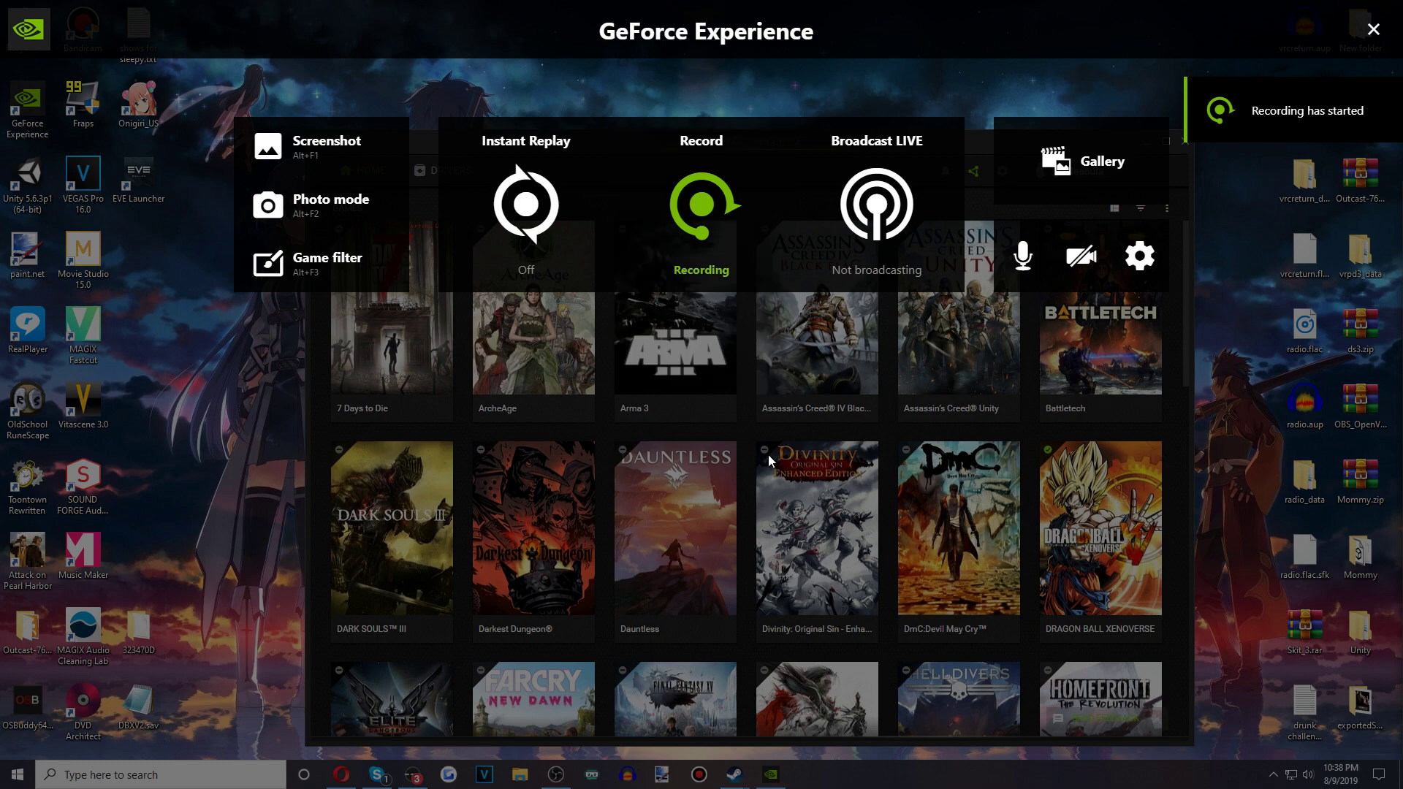
Examine the Broadcast LIVE settings, including destination, quality and bit rate, and return to the overlay's main screen.
key(Tab)
key(Tab)
key(Tab)
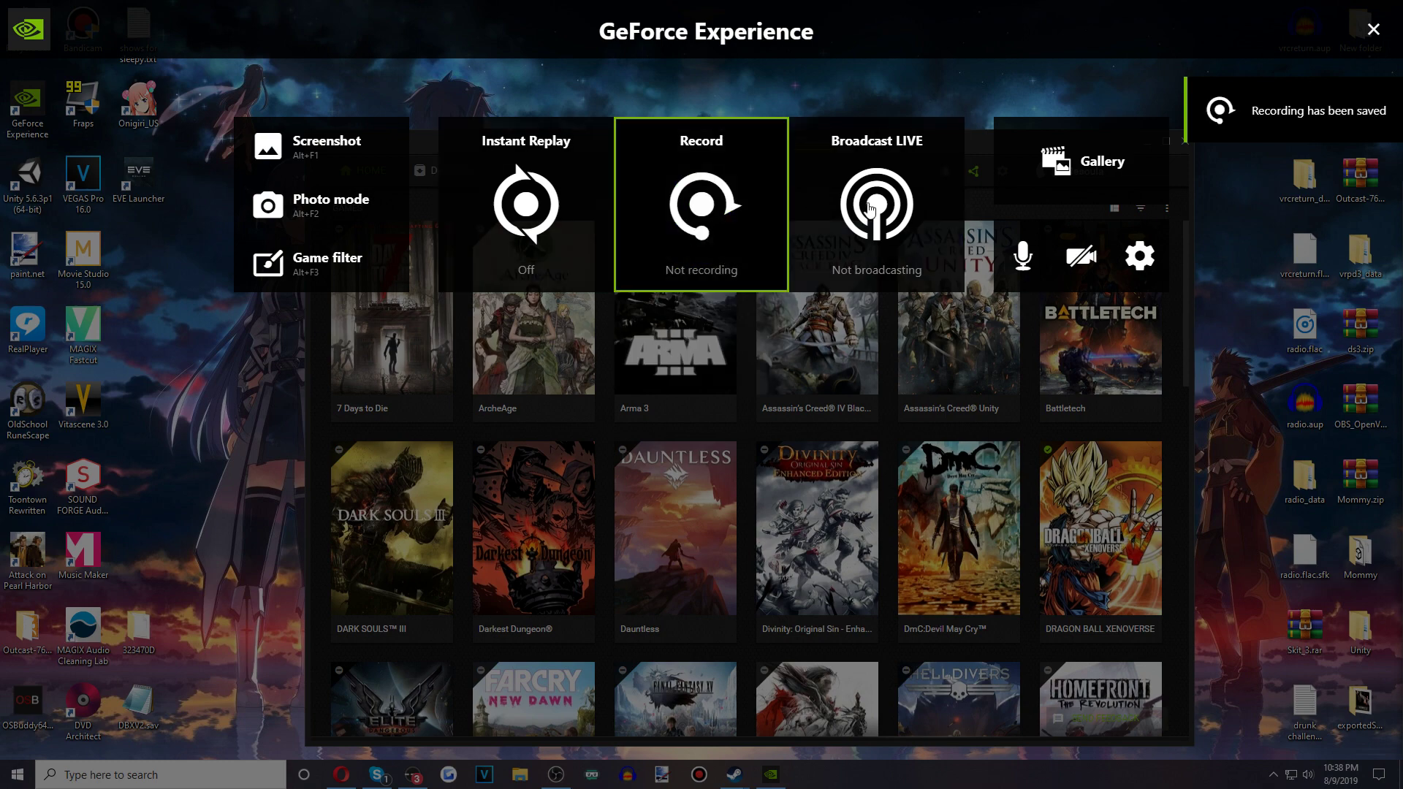
key(Return)
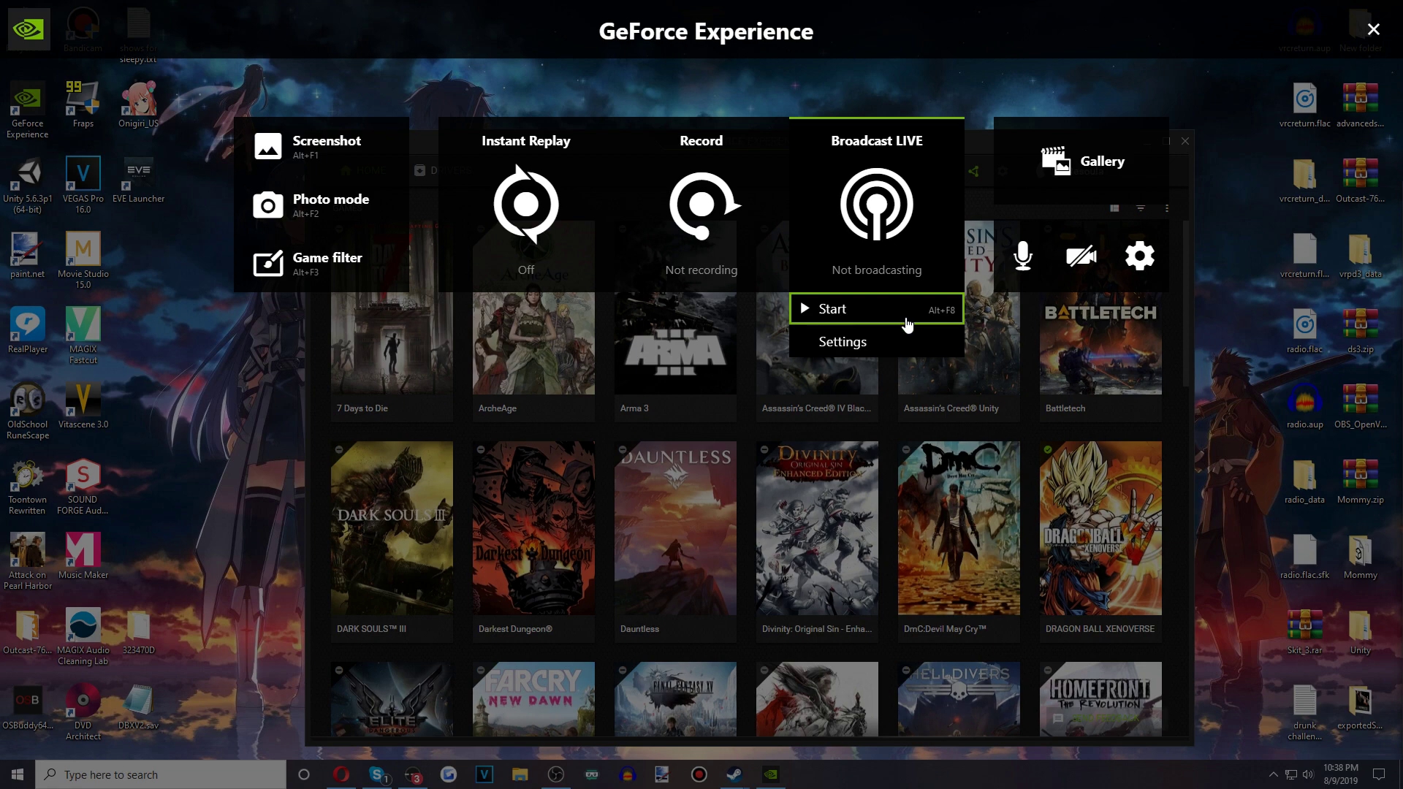
click(907, 343)
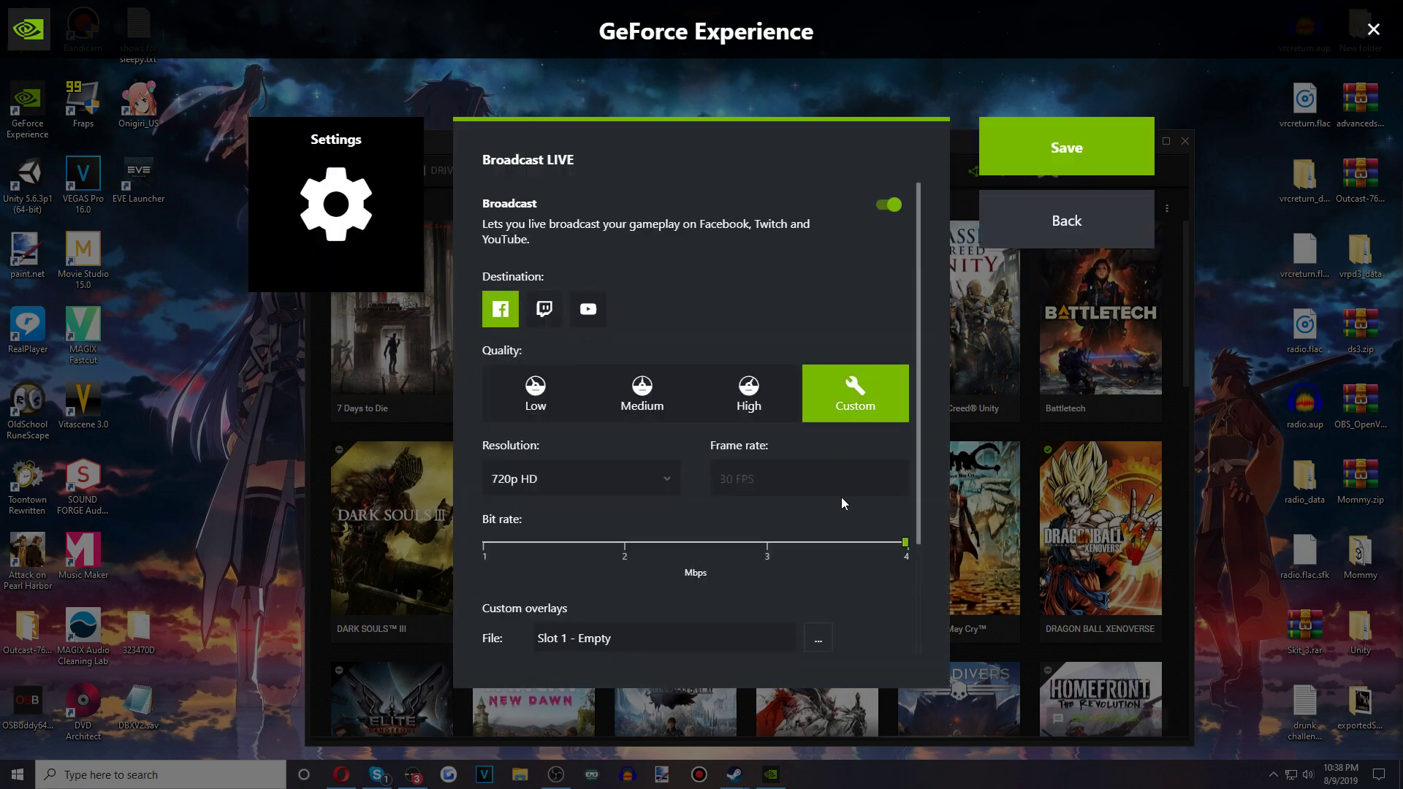
click(1033, 216)
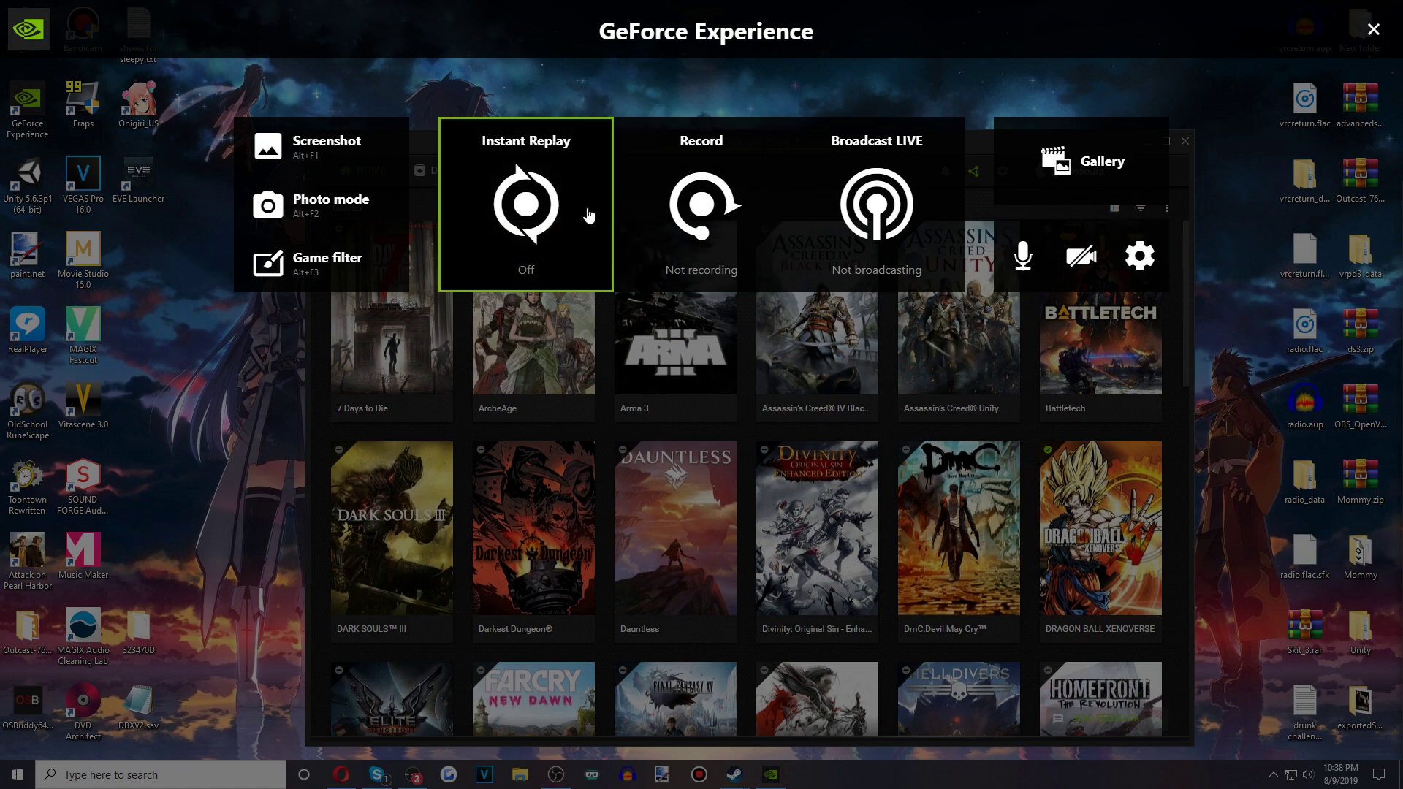
Revisit Privacy control in the overlay settings and return to the main overlay.
click(1136, 259)
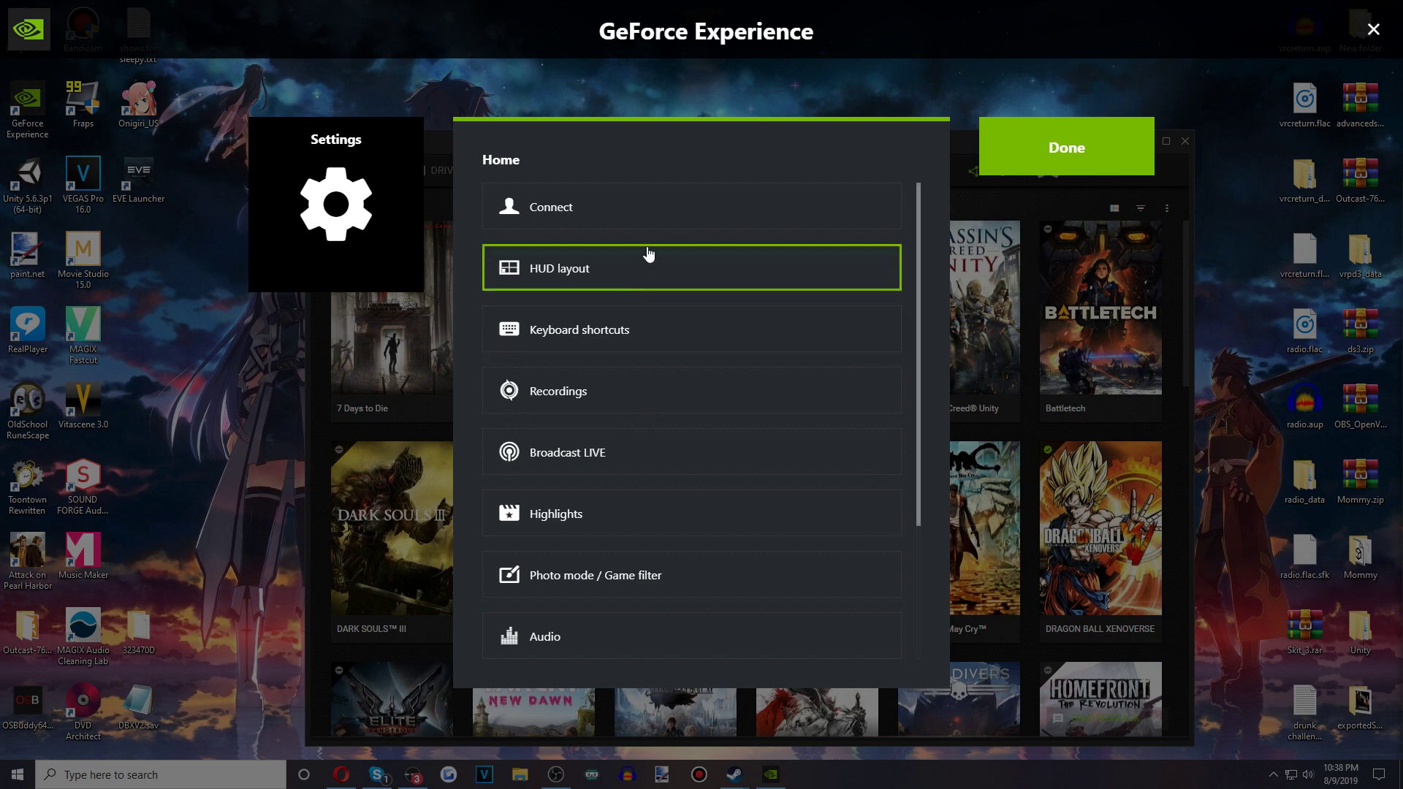
scroll(648, 256, down, 3)
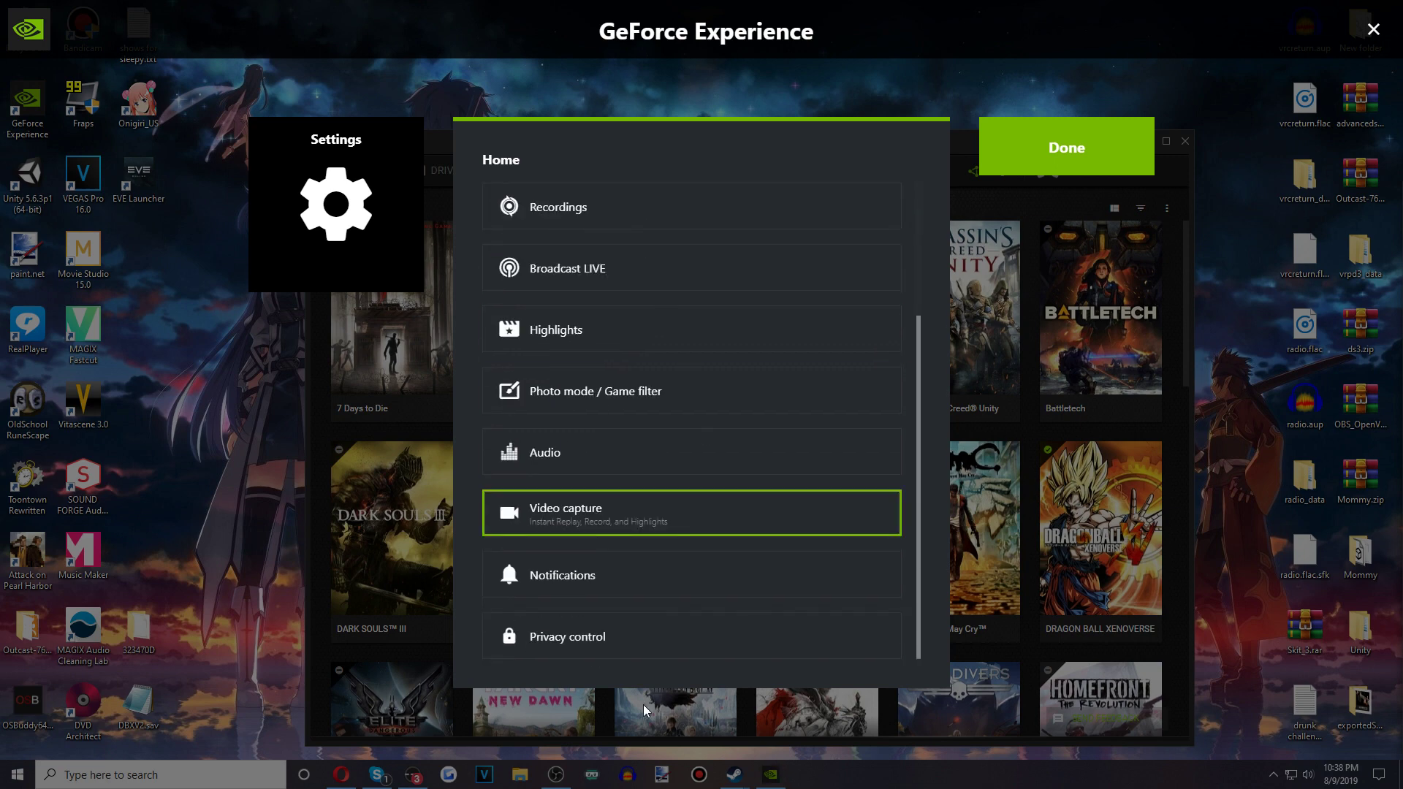
click(558, 633)
click(1030, 162)
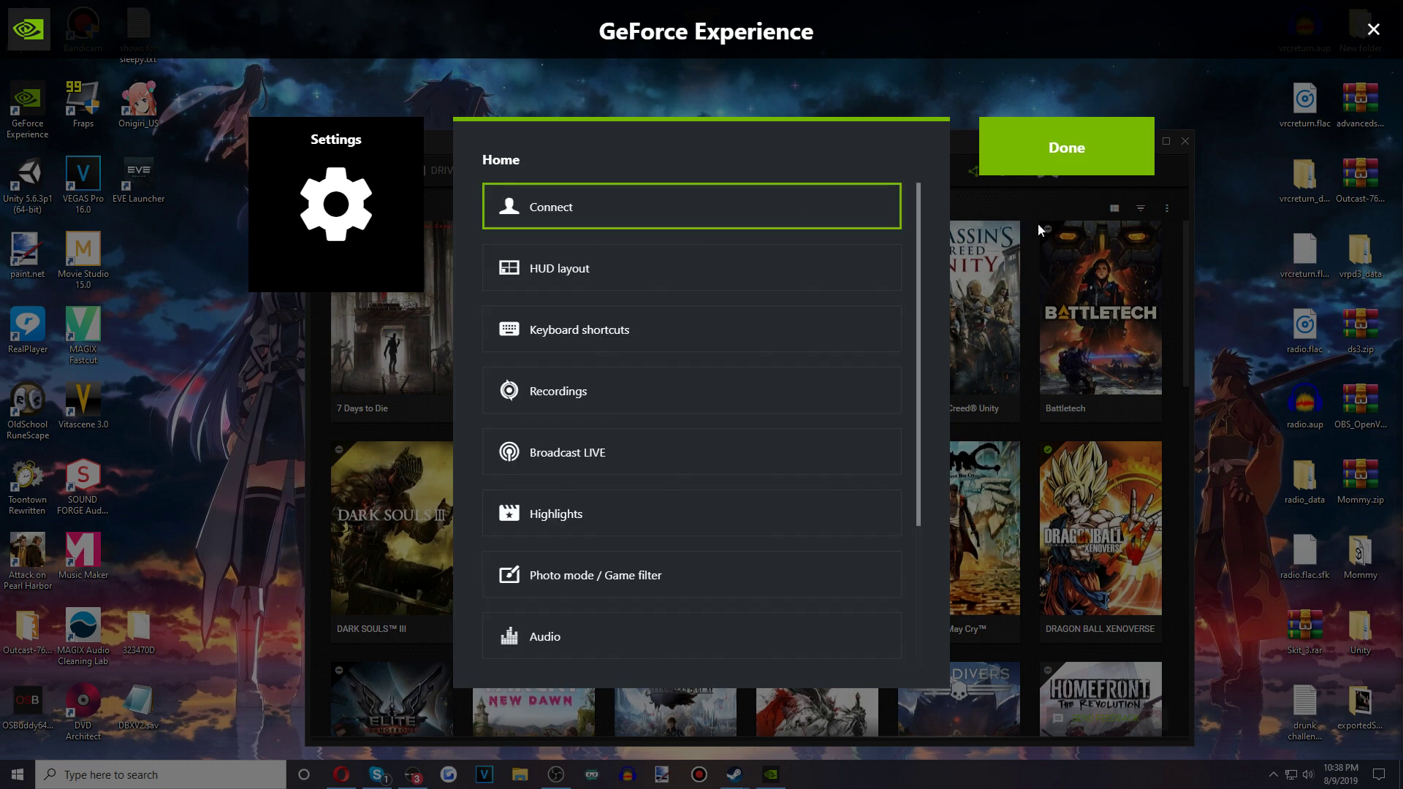
click(1039, 159)
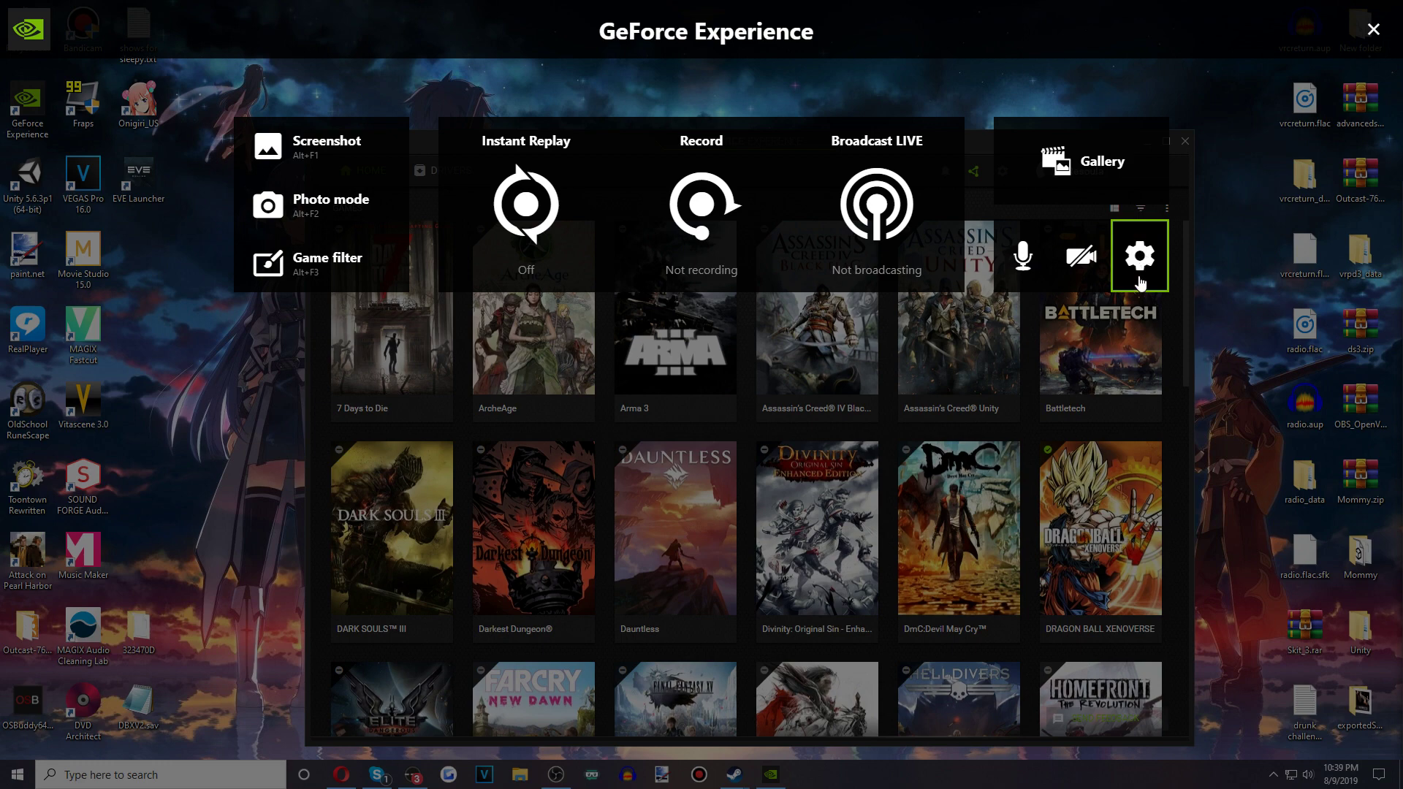
Check the audio settings for the microphone, including source, volume, boost and track separation.
click(1041, 256)
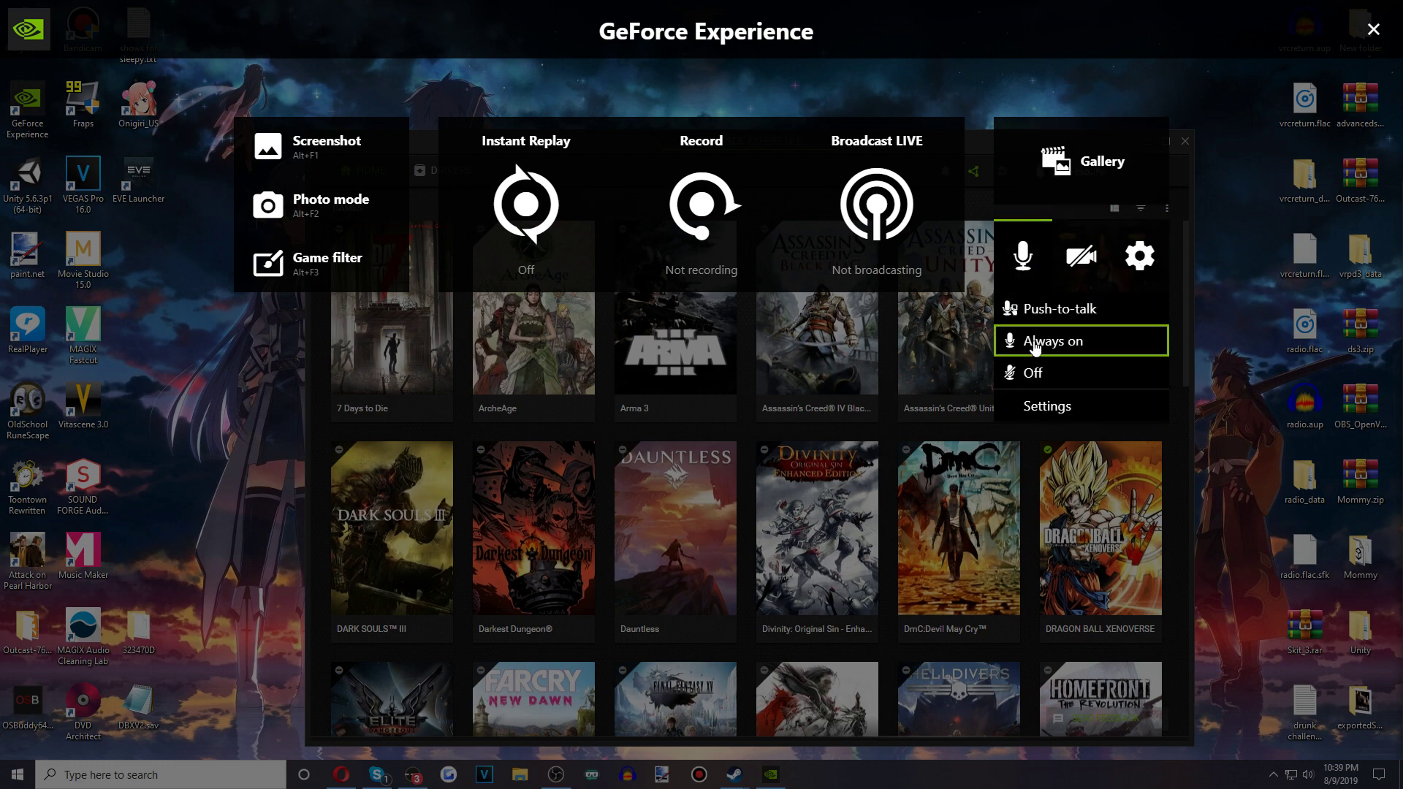
click(1046, 405)
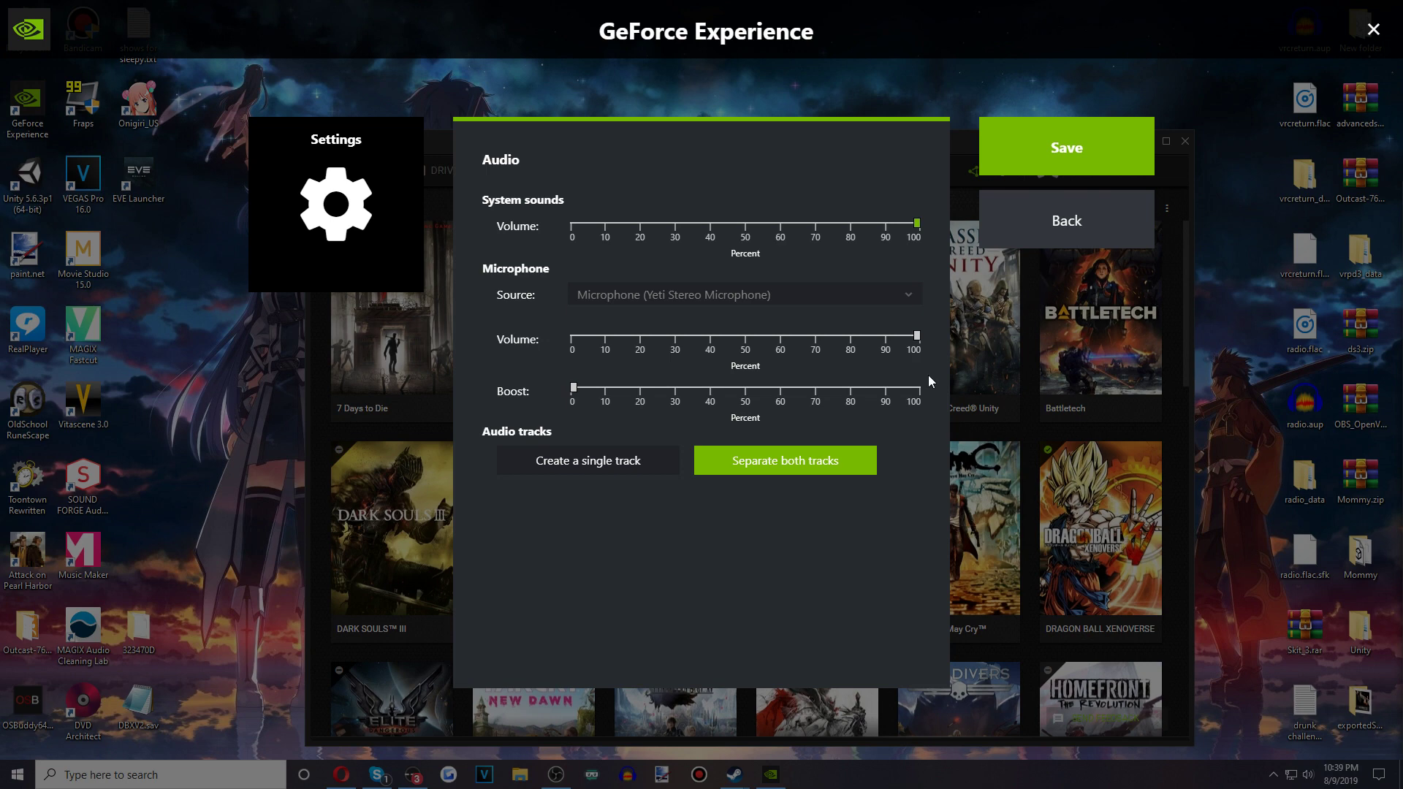
click(1061, 219)
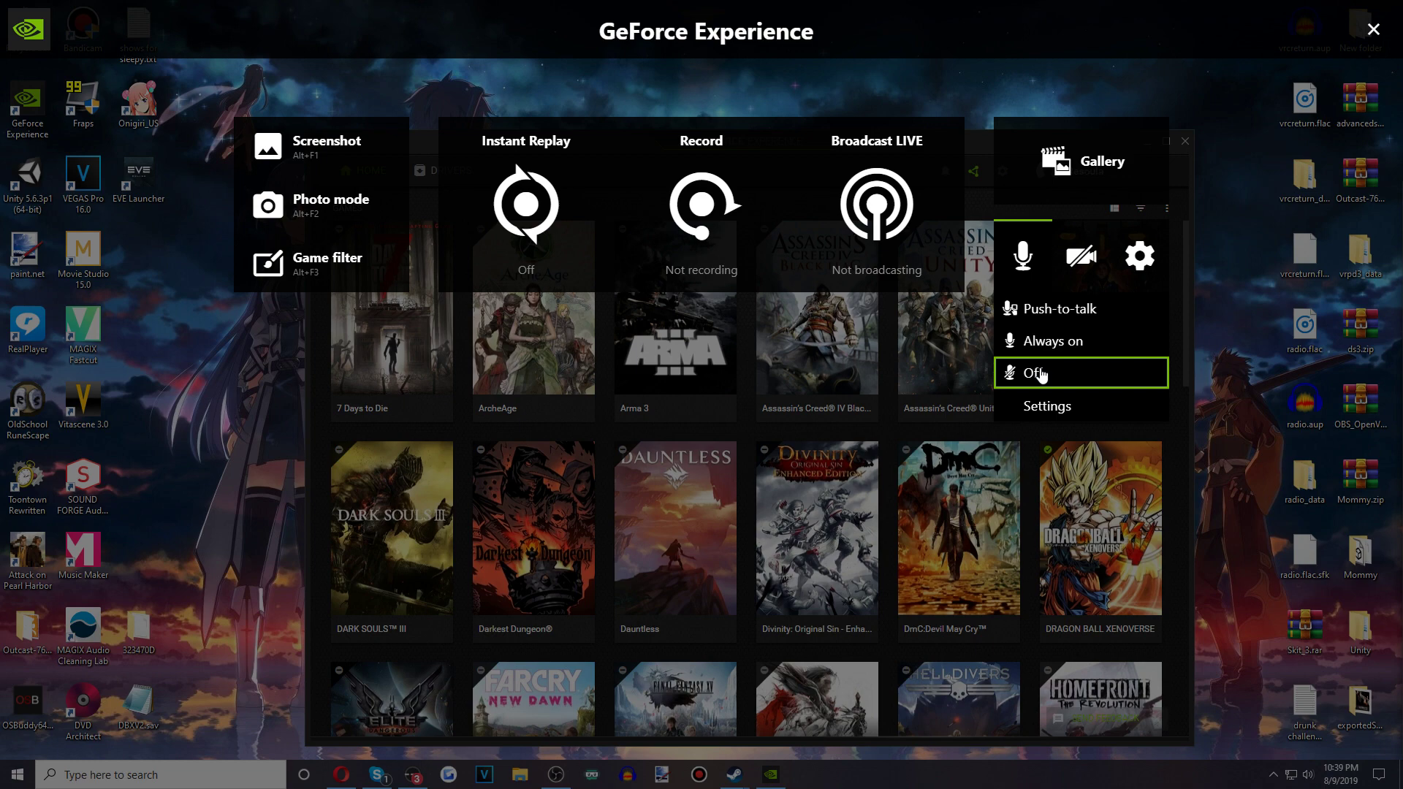
Try the microphone's Off mode and set the microphone to Push-to-talk.
click(1040, 374)
click(1022, 256)
click(1029, 322)
Recheck the microphone's Audio settings with Push-to-talk mode selected.
click(1022, 255)
click(1052, 404)
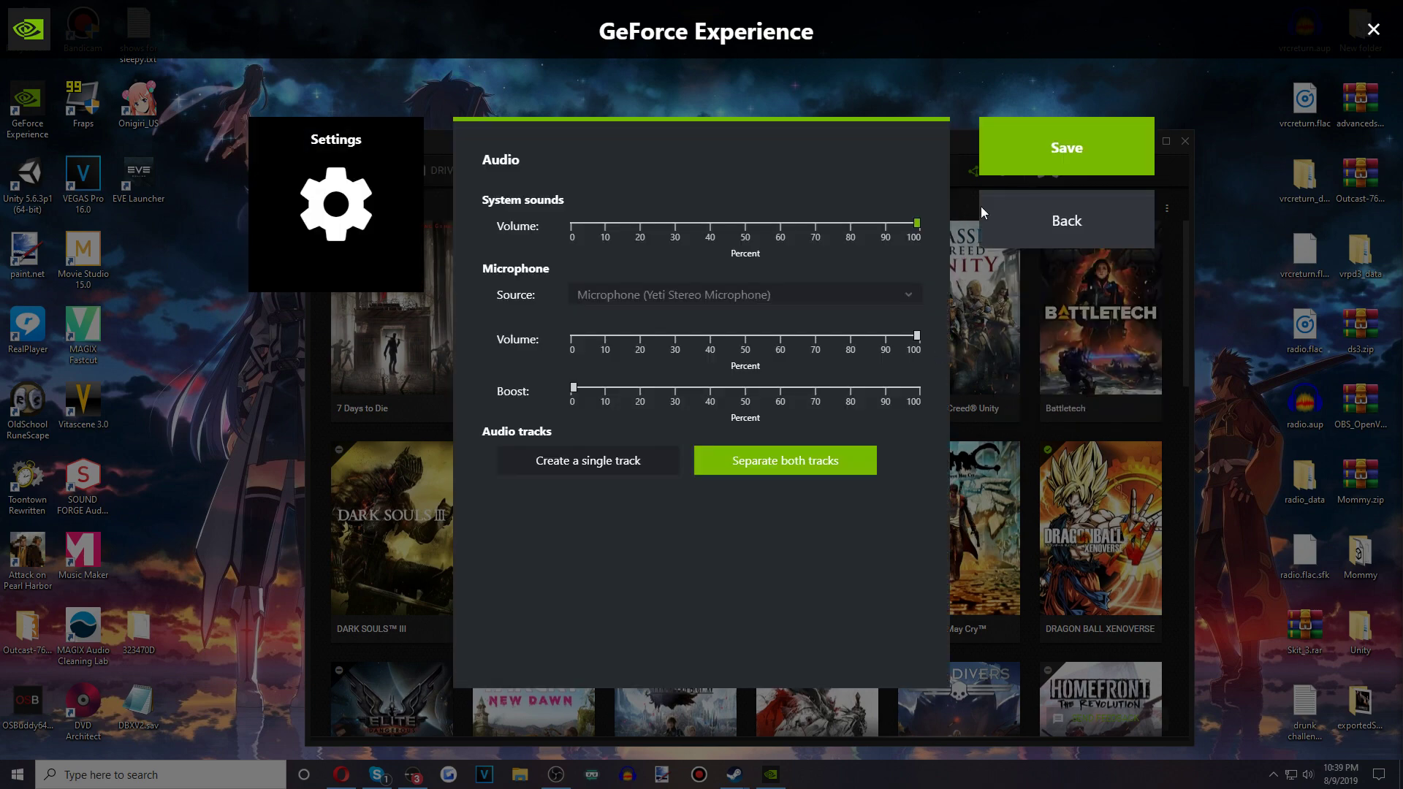
click(1131, 218)
click(1024, 252)
click(1037, 403)
click(1052, 225)
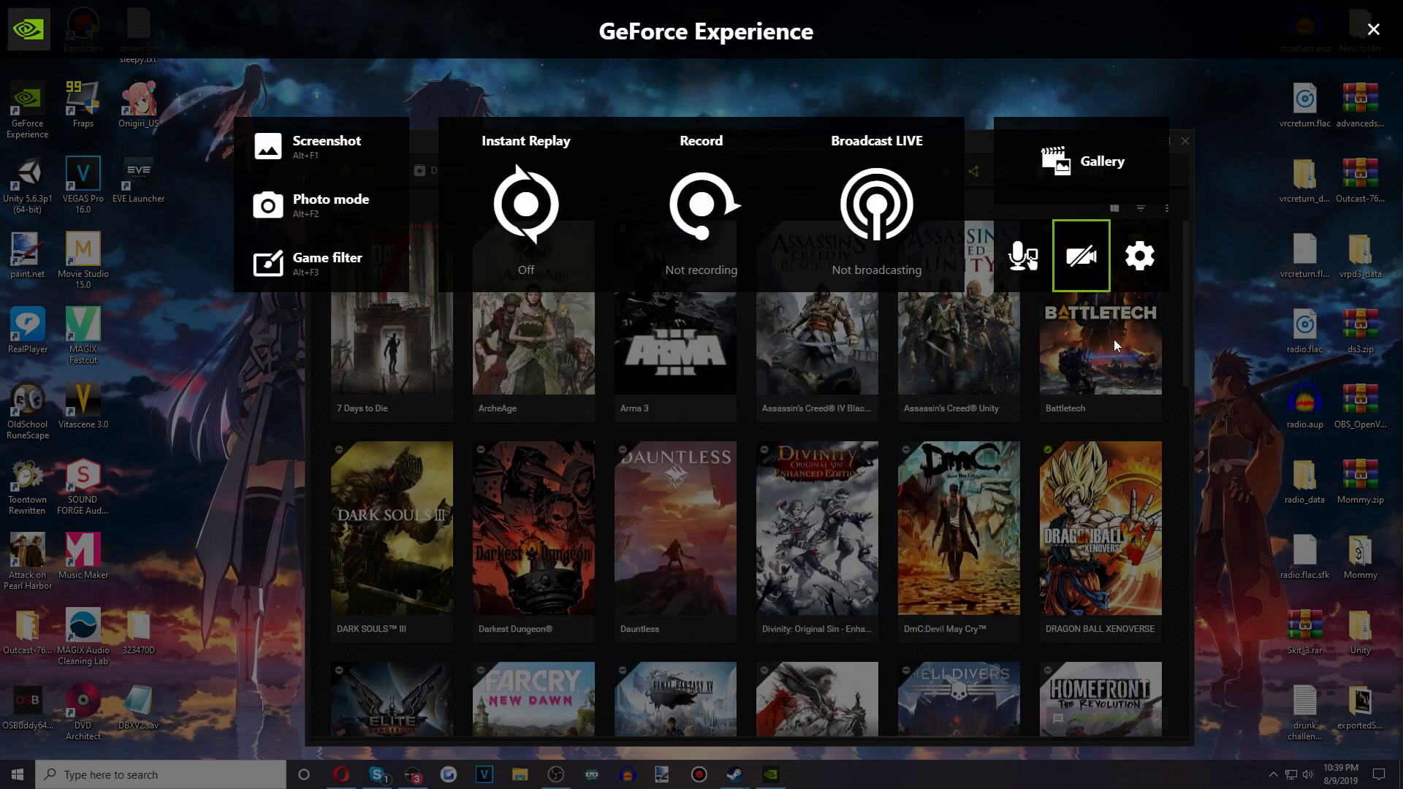
Examine the overlay's keyboard shortcuts, from push-to-talk activation to the recording, broadcasting and custom overlay shortcuts.
click(1136, 253)
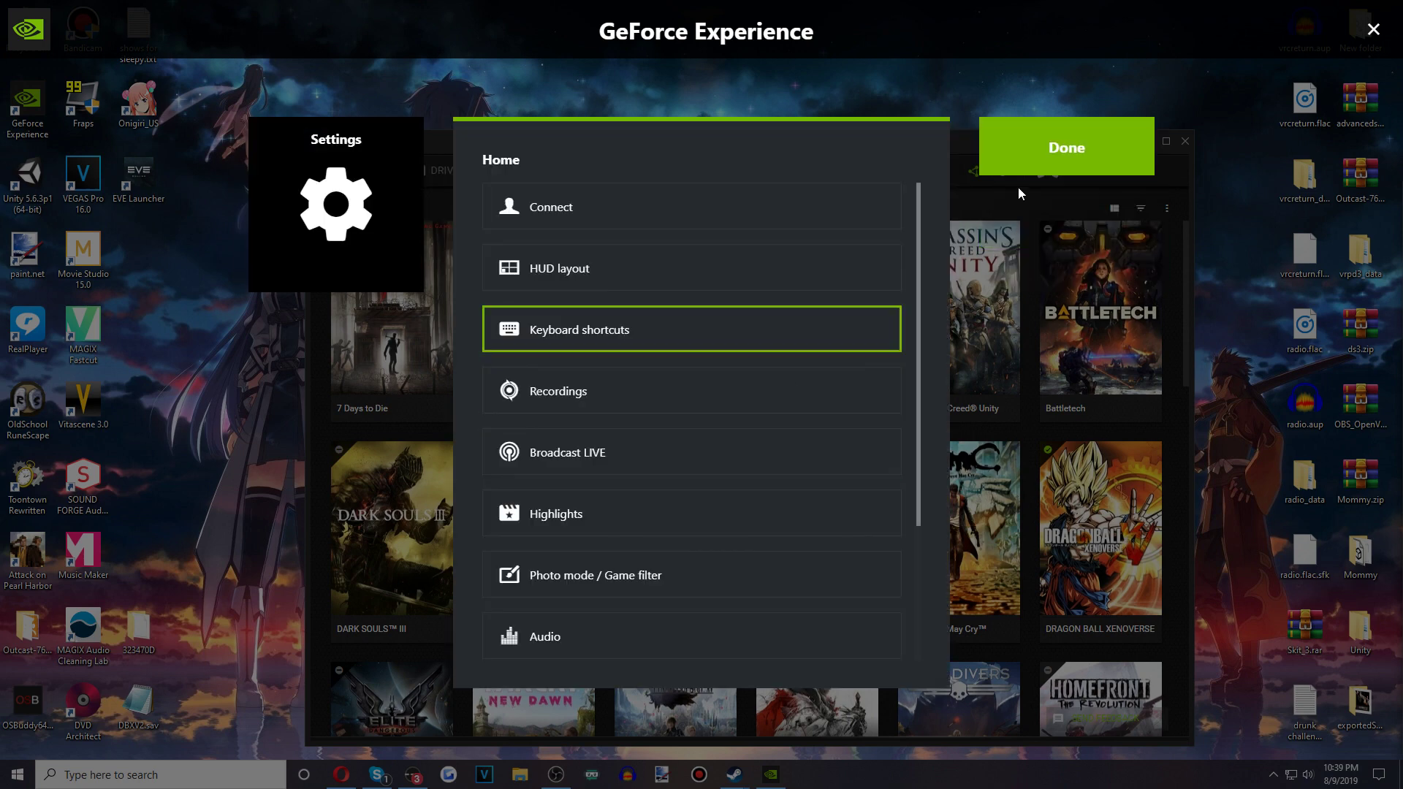
scroll(598, 550, down, 2)
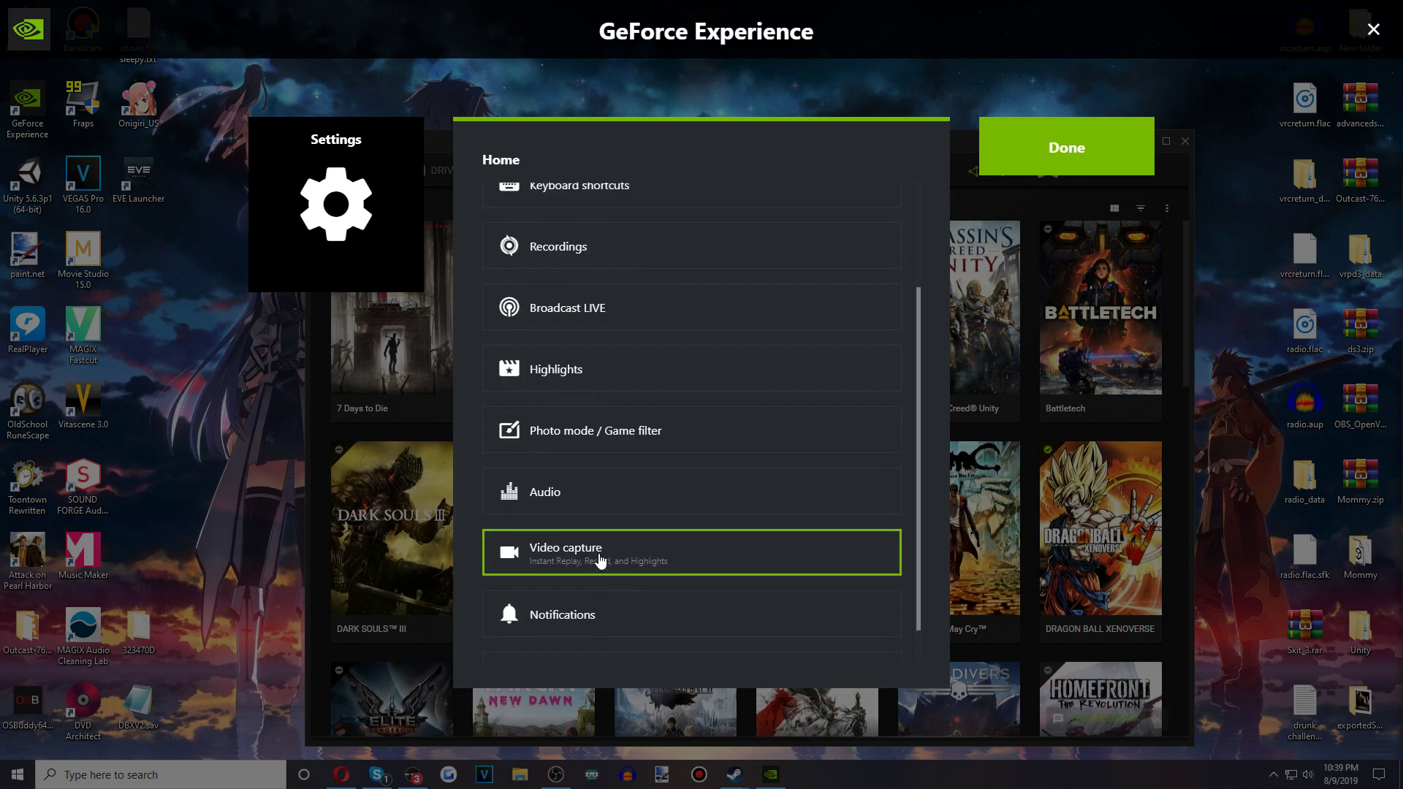
scroll(603, 453, up, 2)
click(634, 339)
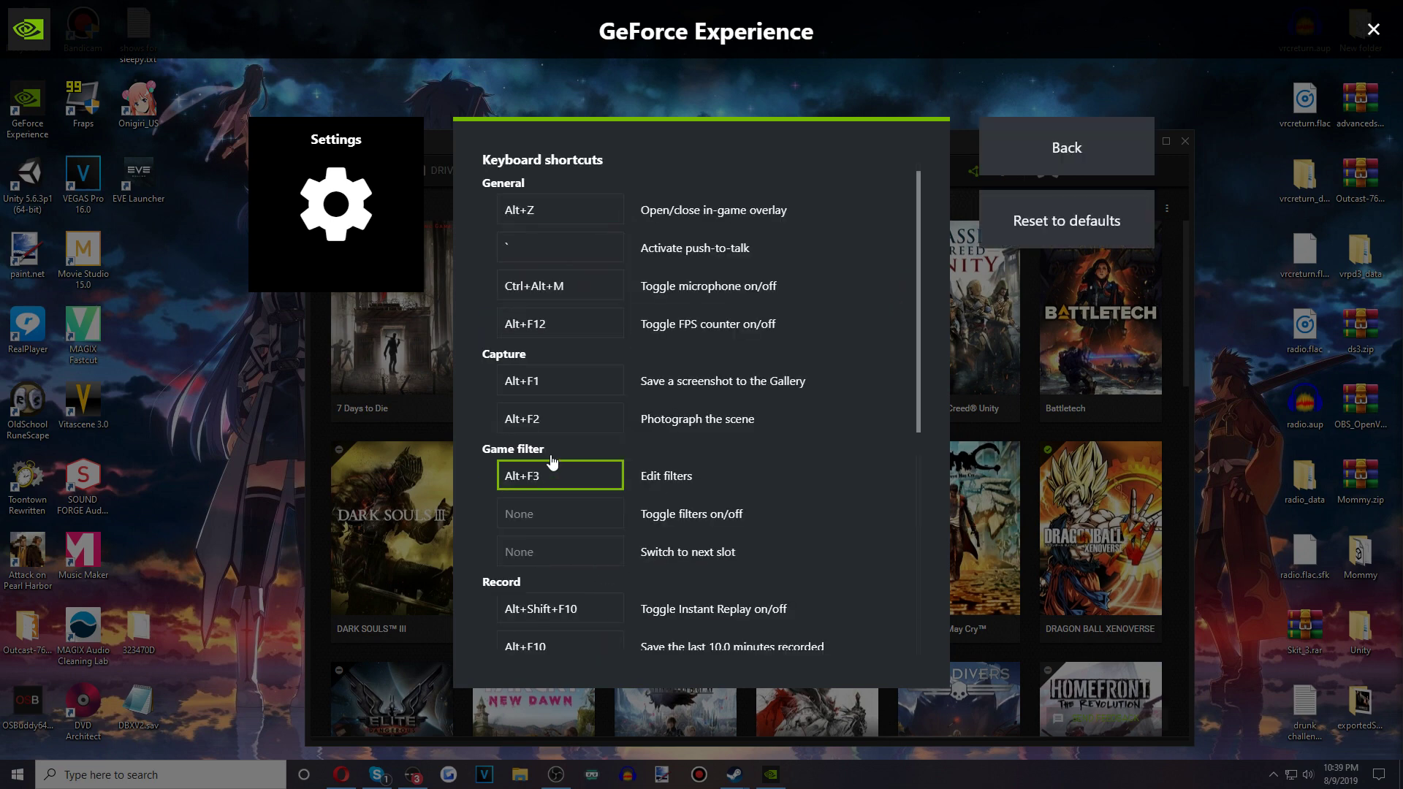
scroll(536, 451, down, 2)
scroll(536, 452, down, 3)
scroll(532, 438, up, 6)
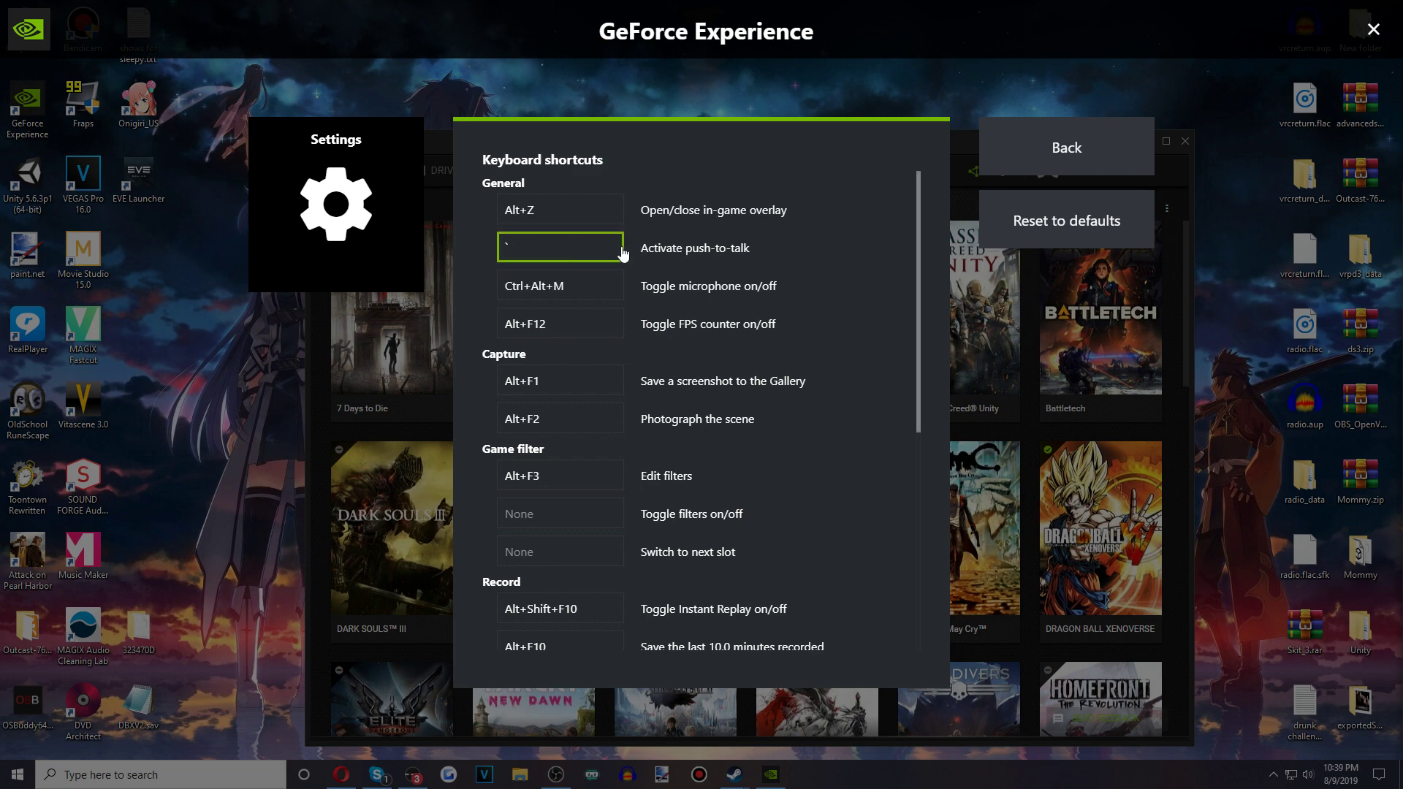
scroll(708, 278, down, 5)
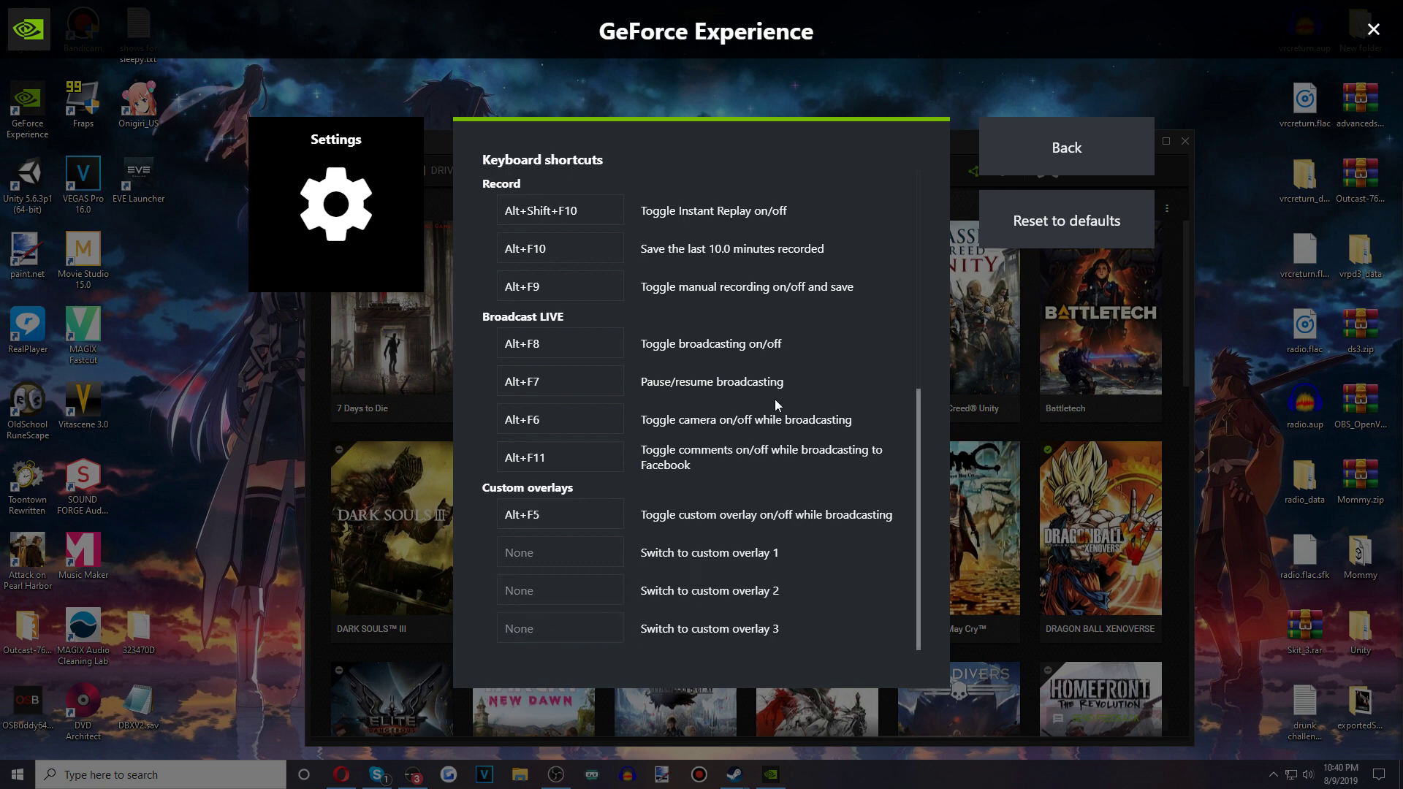
scroll(728, 491, up, 1)
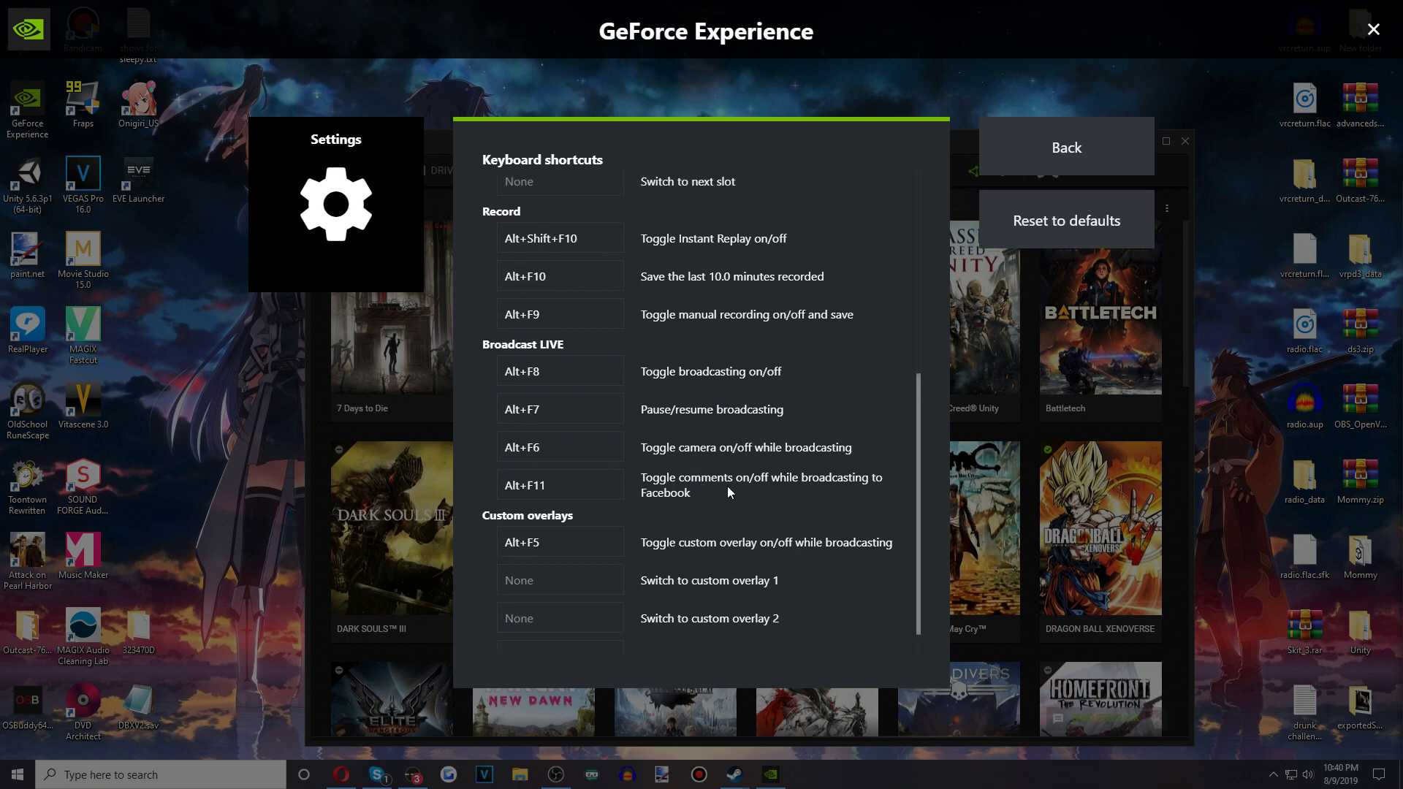
Finish reviewing the keyboard shortcuts from the start of the list and return to the overlay's main view.
scroll(728, 491, up, 10)
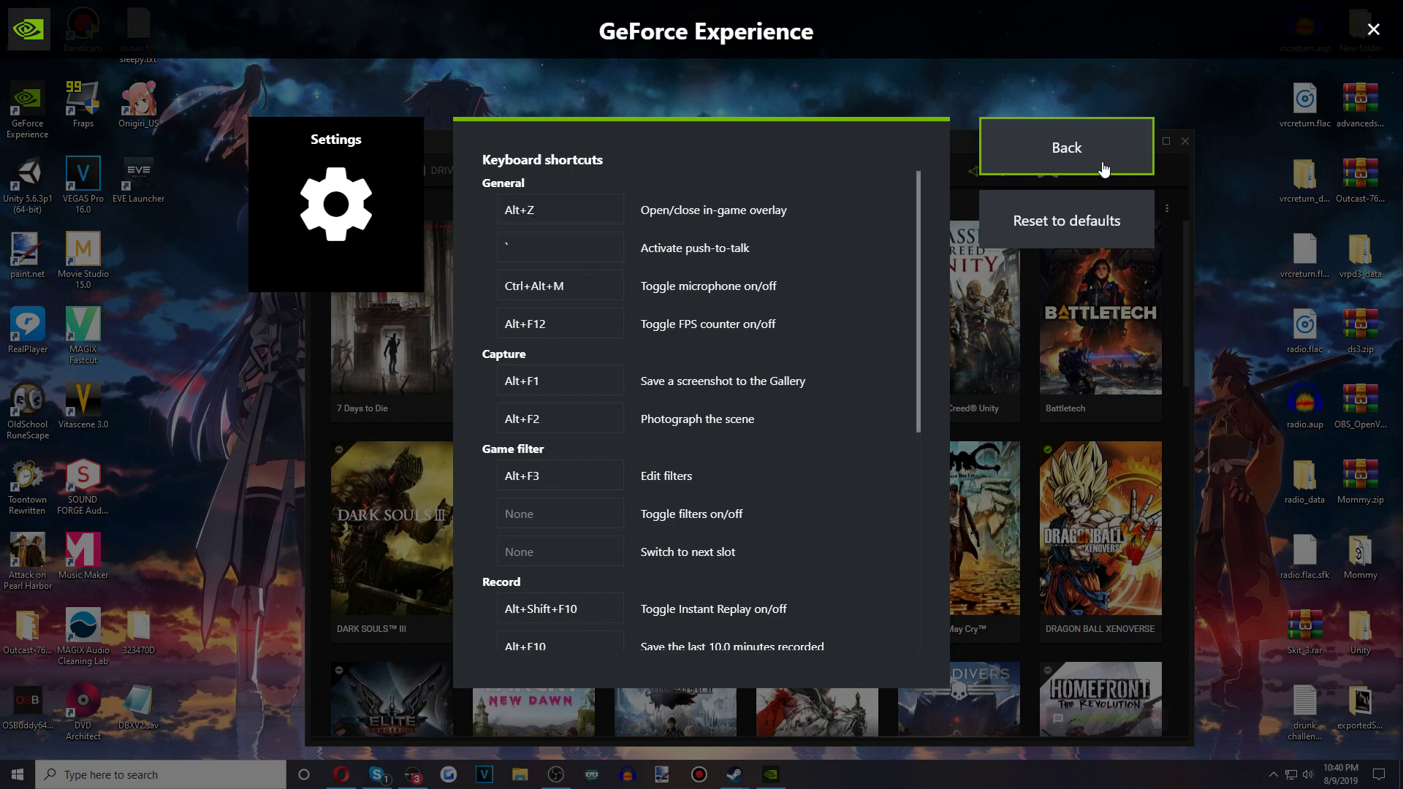
click(1059, 154)
click(1057, 159)
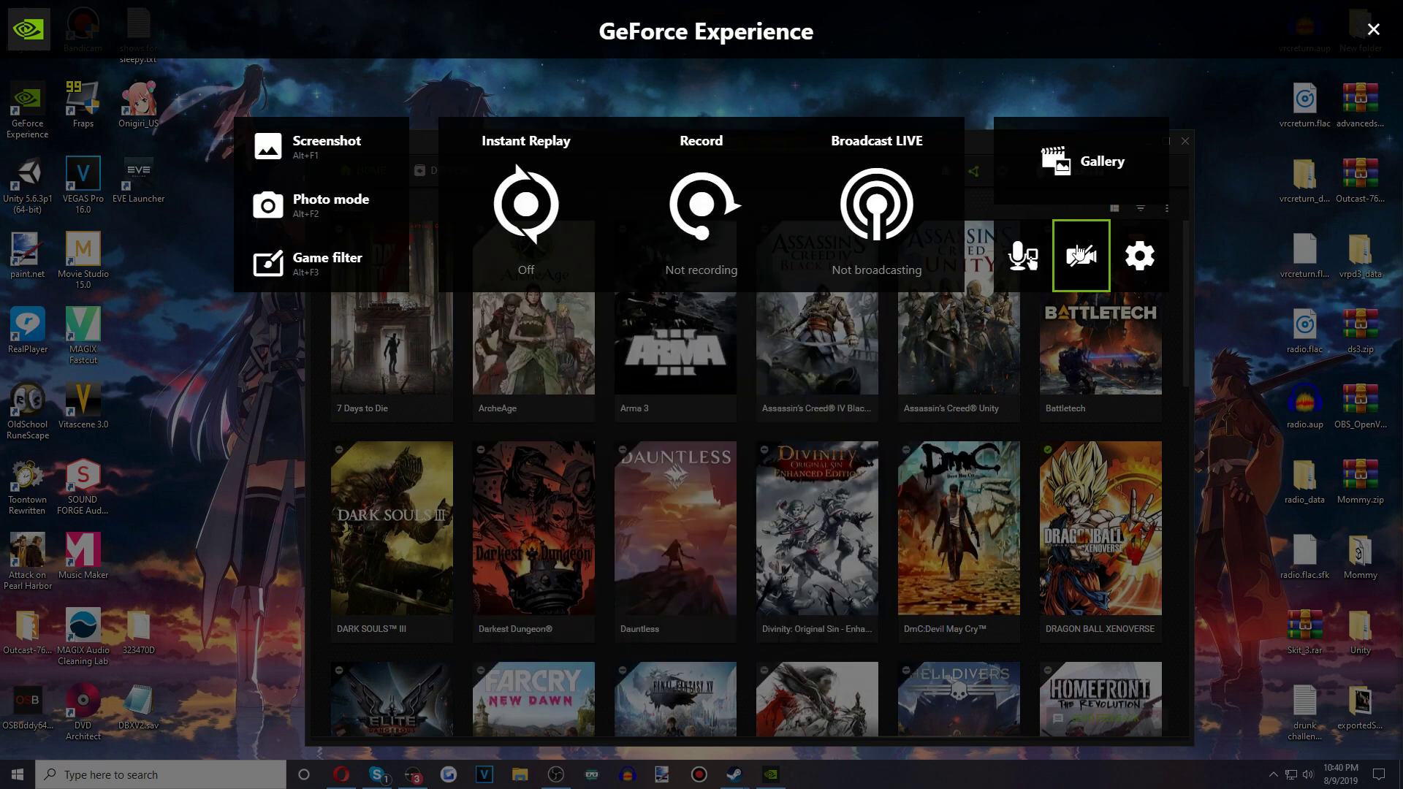
Try the microphone's Always on mode and set the microphone to Off.
mouse_move(1066, 259)
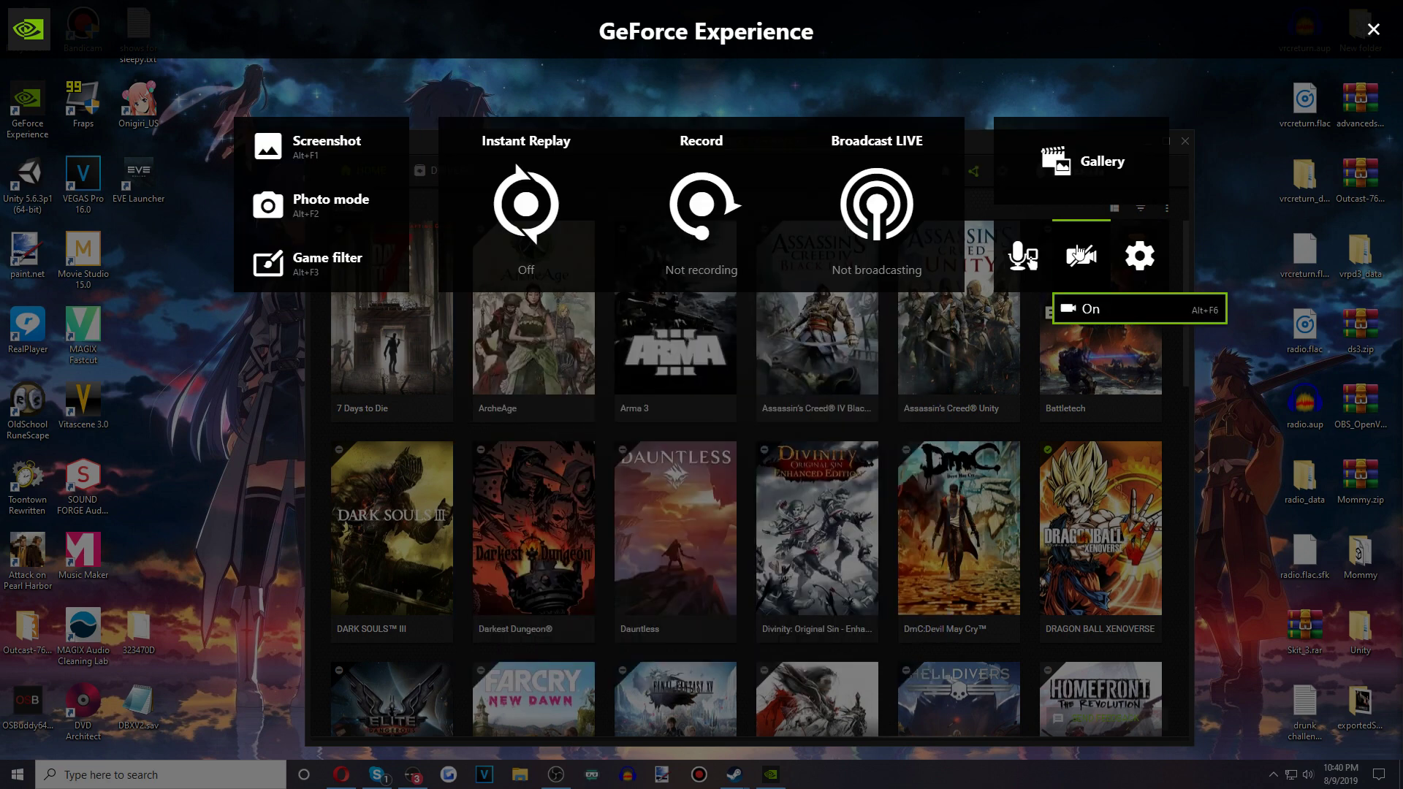
click(1041, 341)
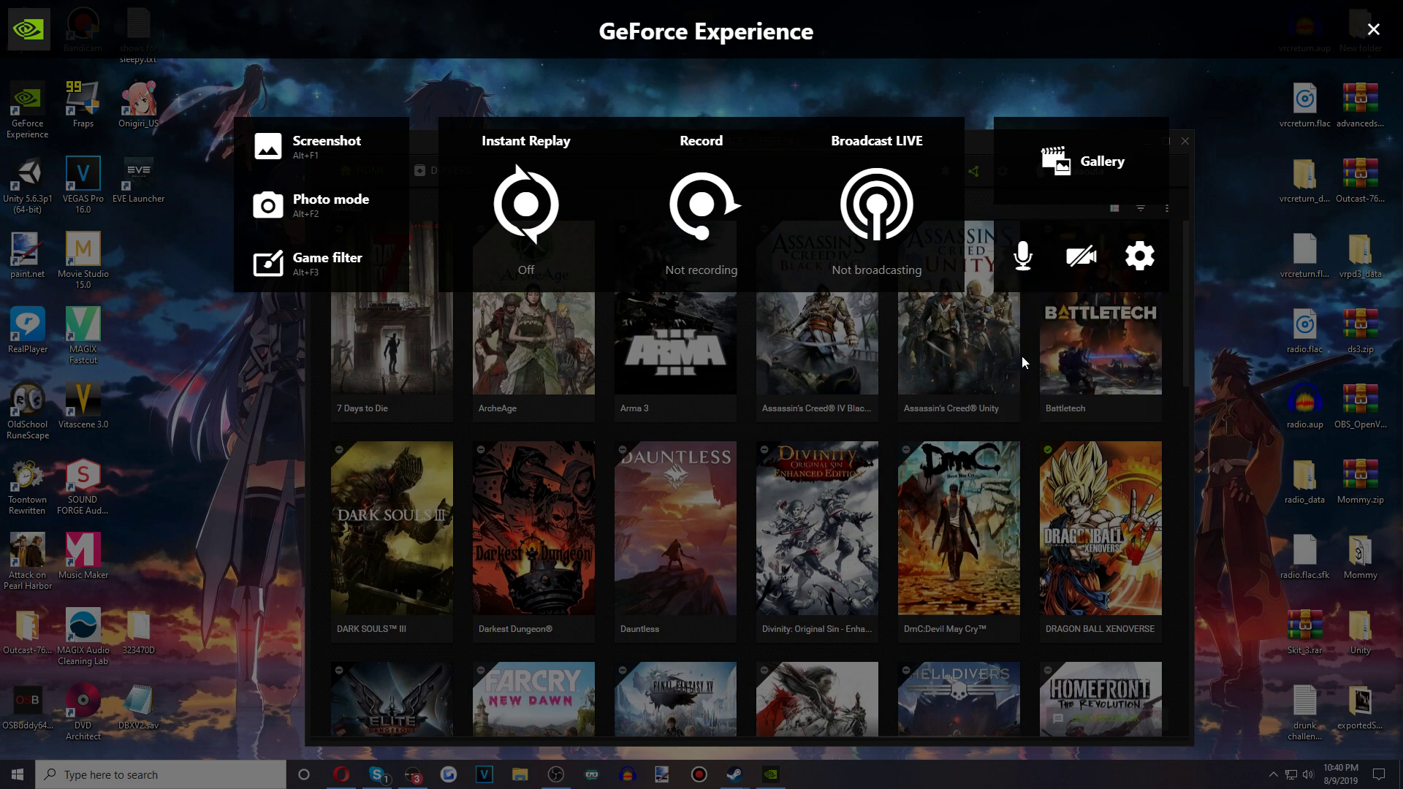
click(1030, 381)
Turn the camera on and switch it off again.
mouse_move(1101, 267)
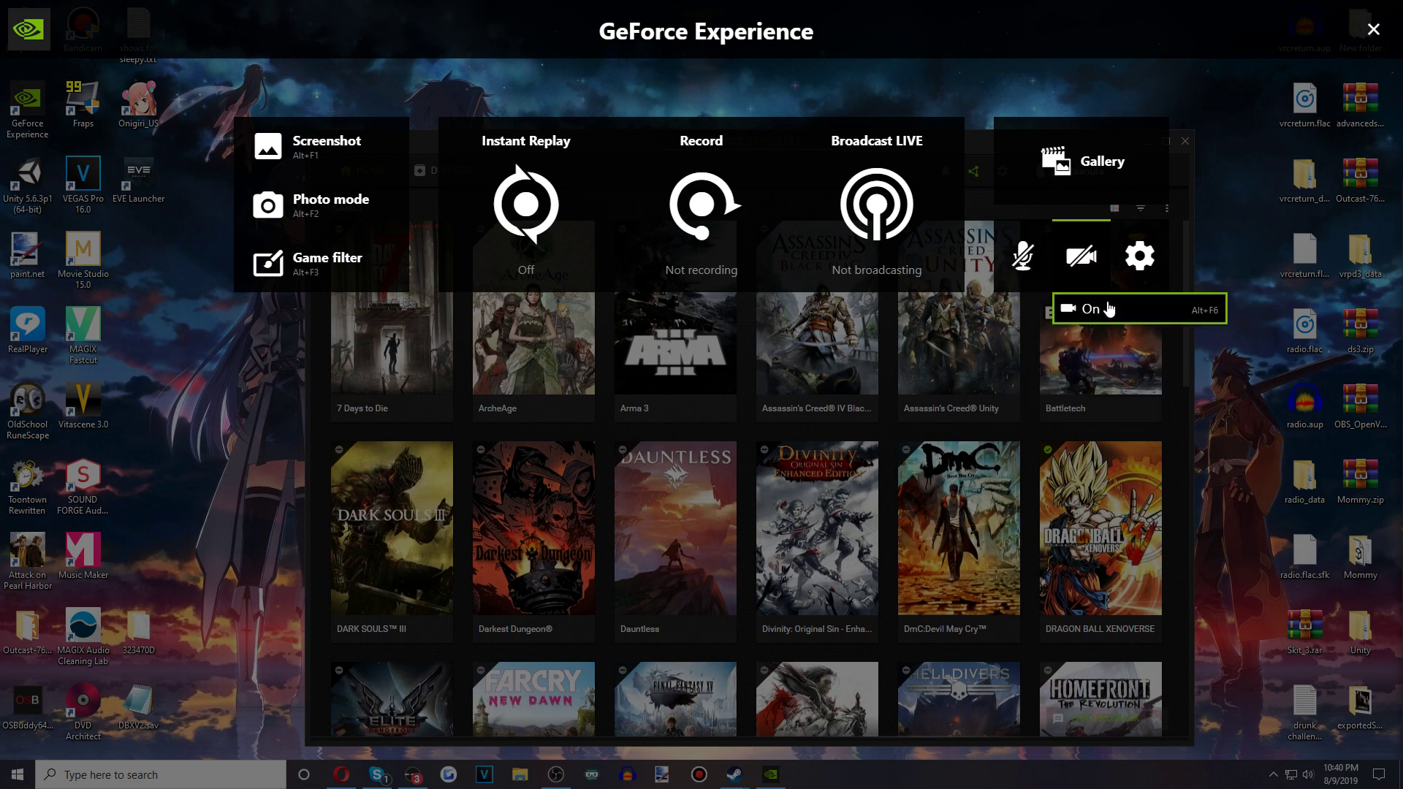
click(1092, 309)
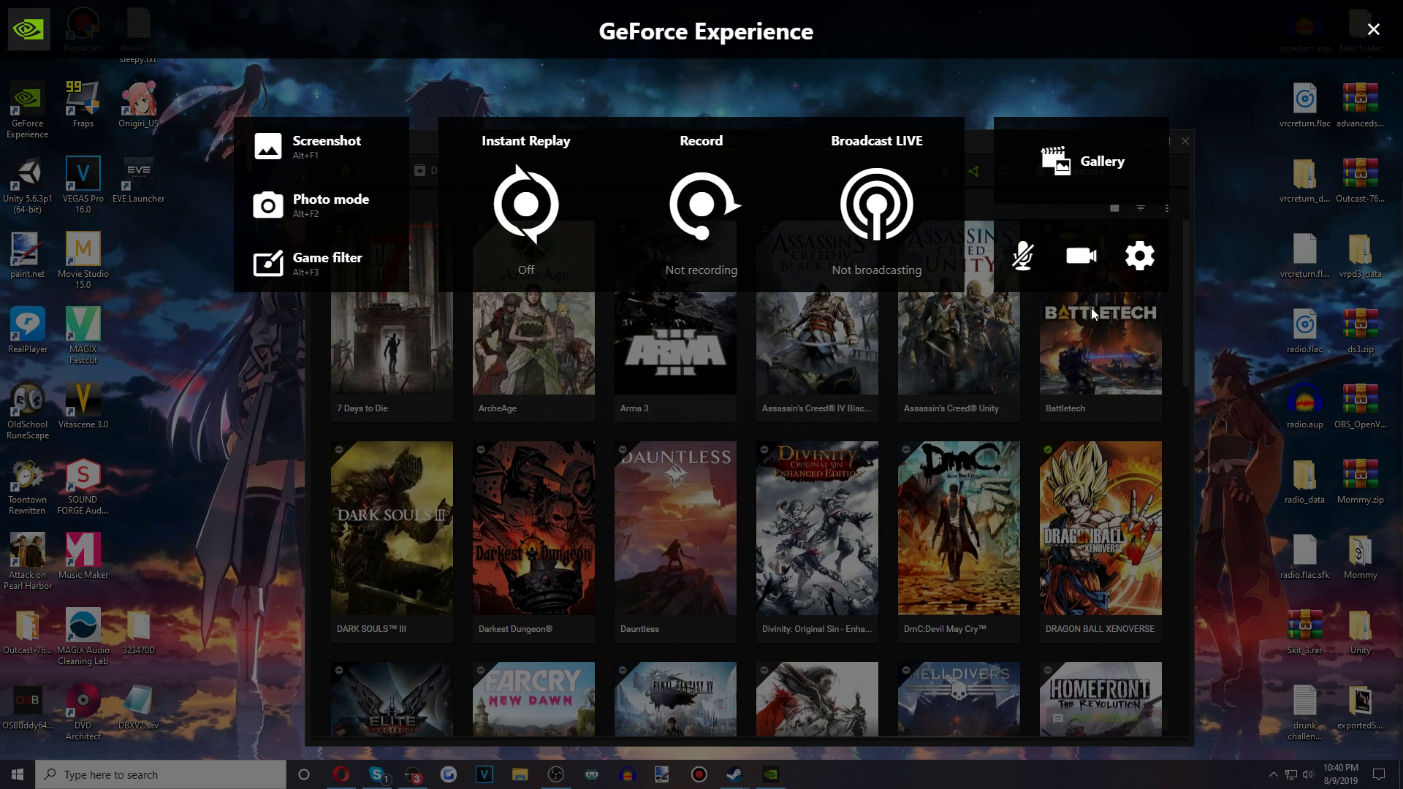
mouse_move(1082, 256)
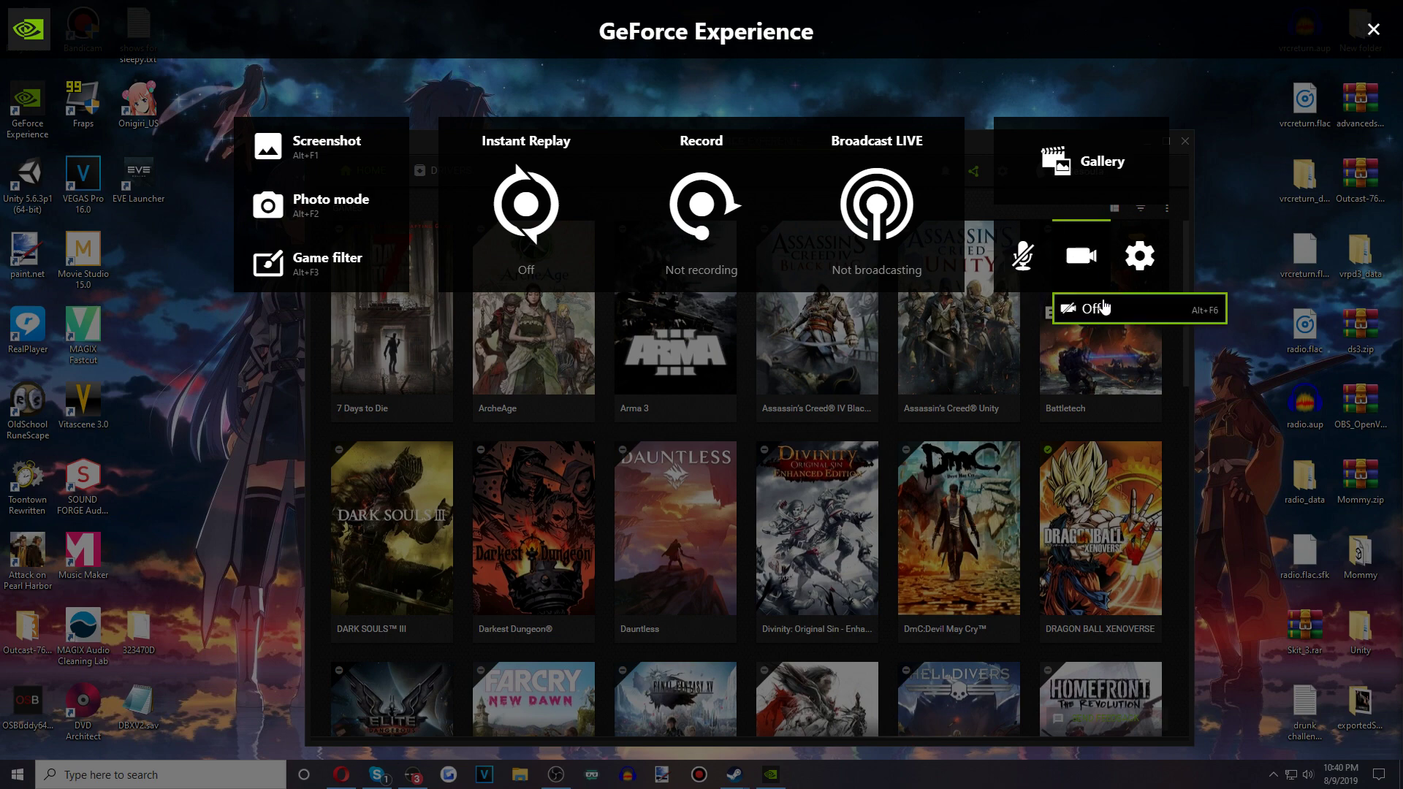
click(1095, 310)
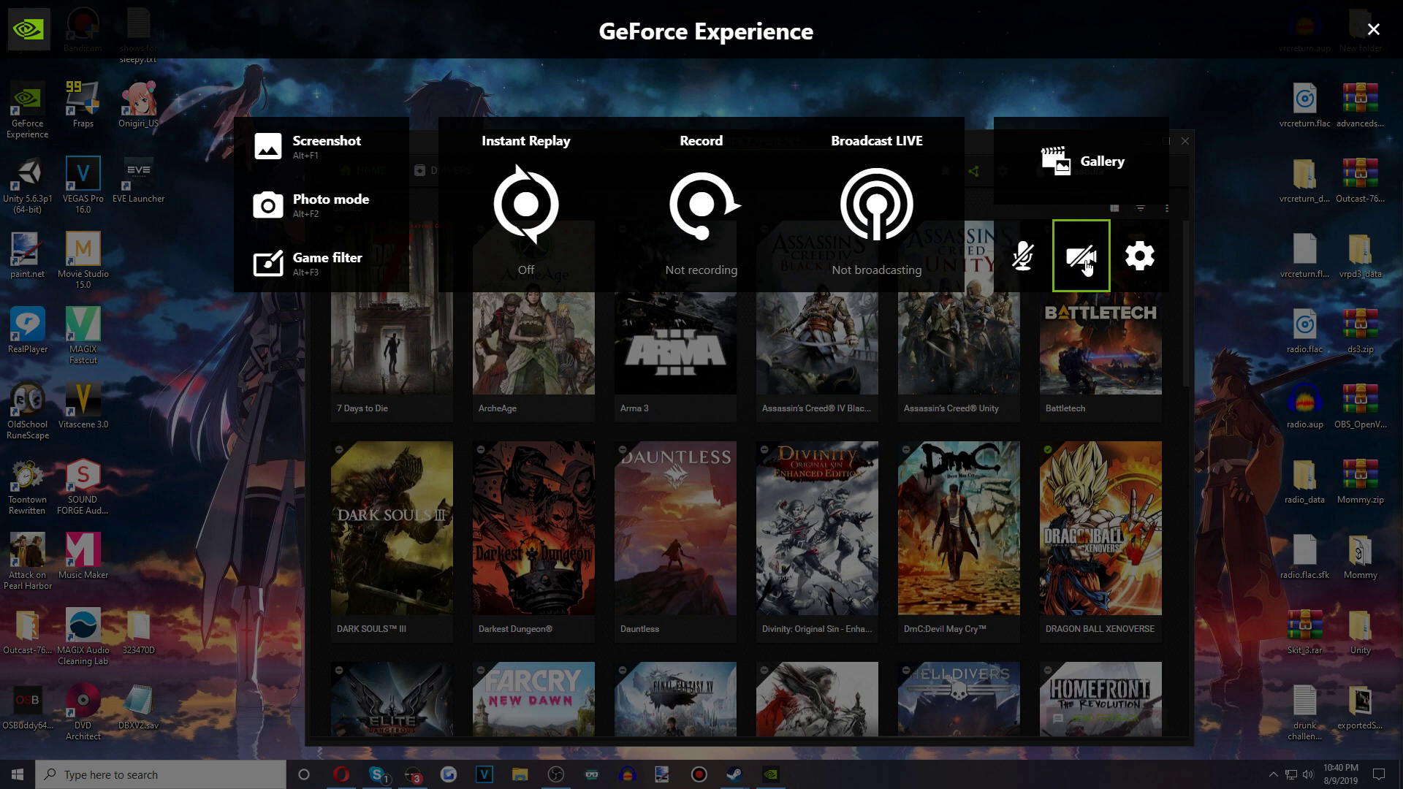
In the HUD layout settings, try the camera in the lower-right quadrant and set its position back to Off.
click(1133, 258)
click(639, 272)
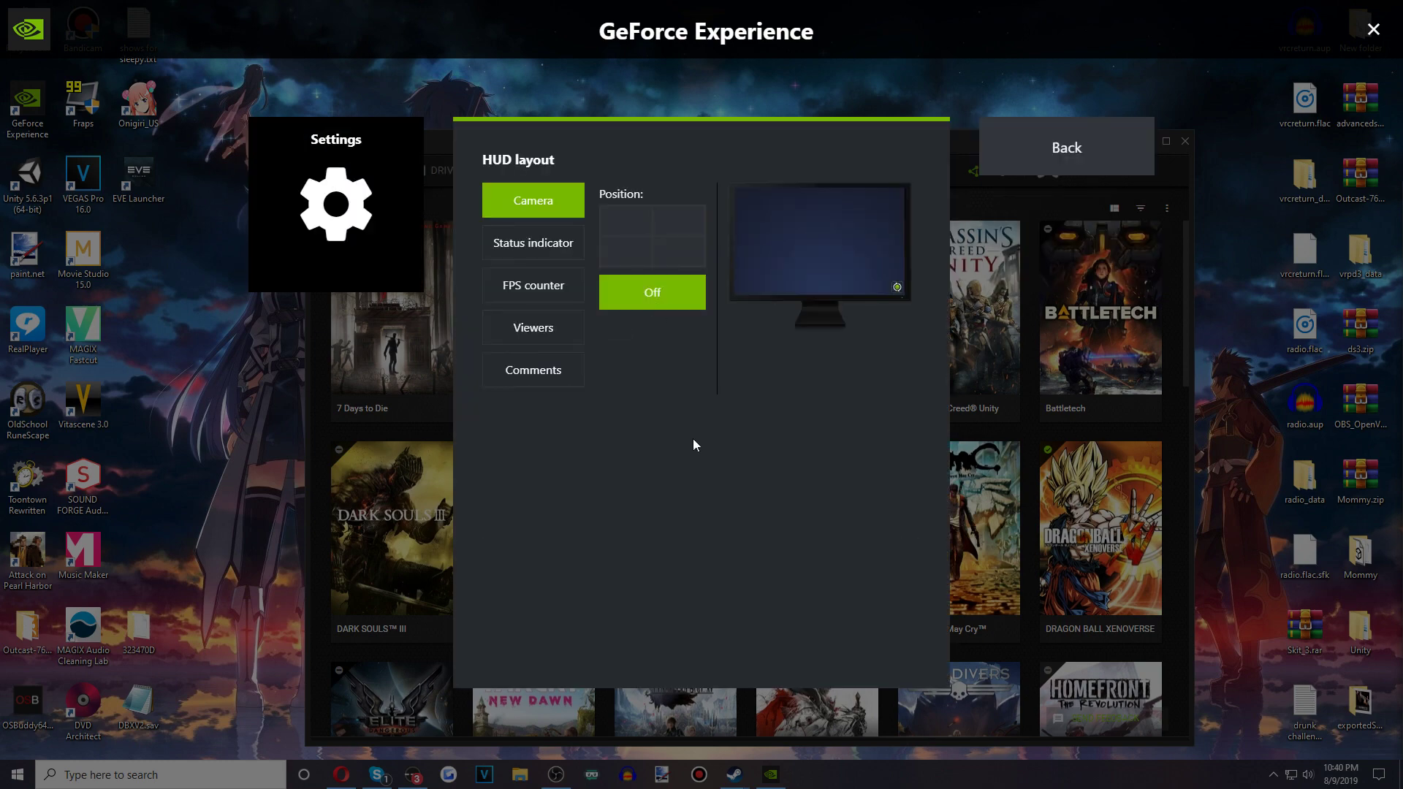
click(536, 245)
click(557, 204)
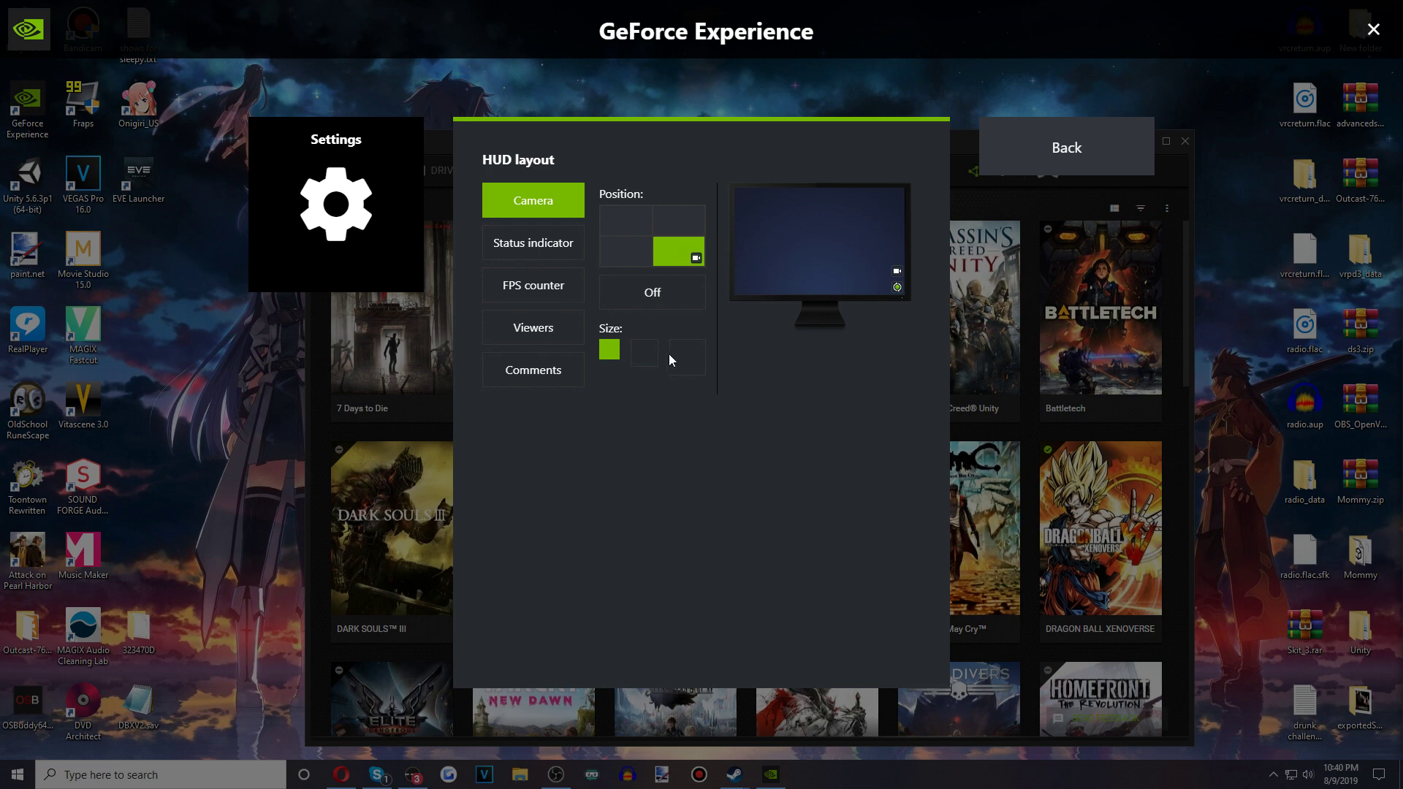
click(652, 292)
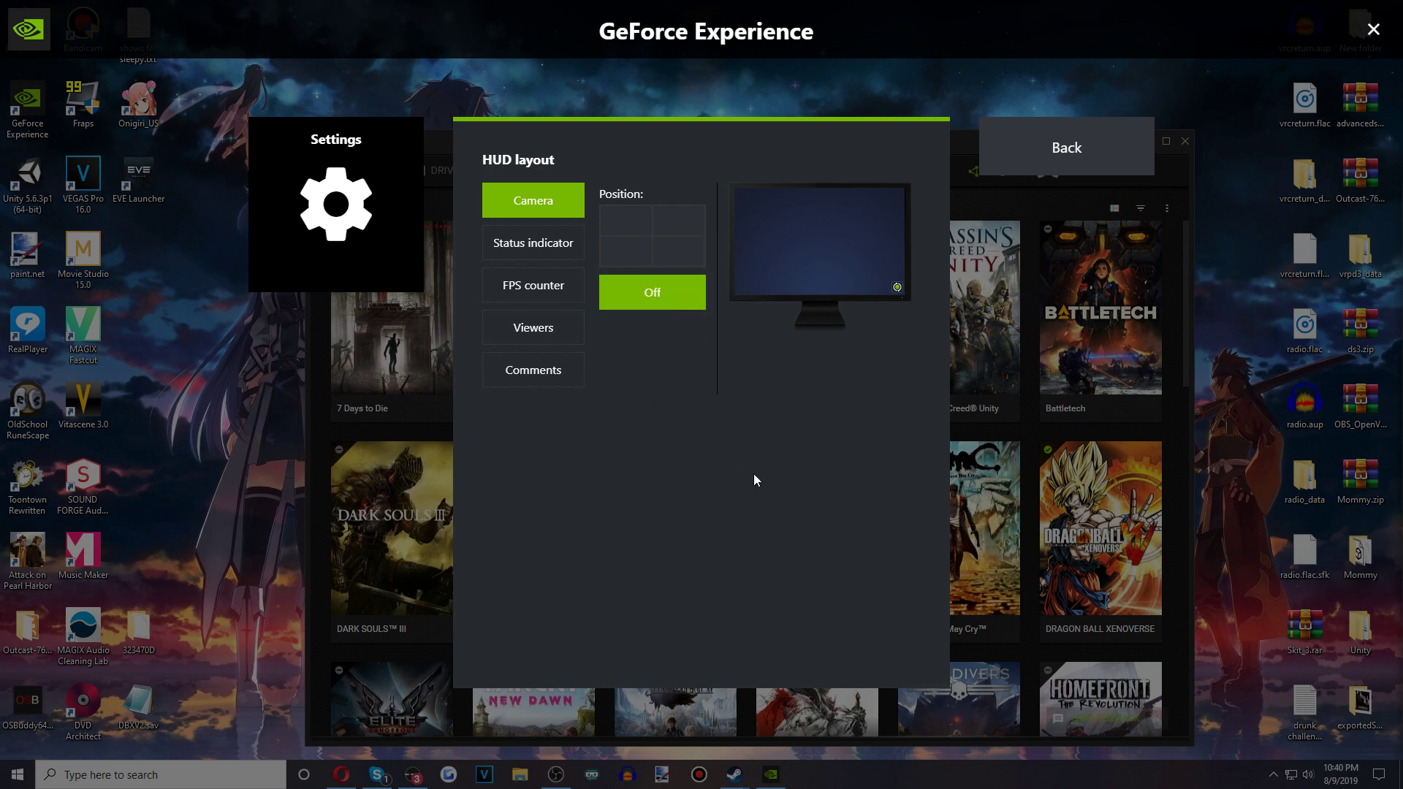
click(1066, 150)
click(1066, 148)
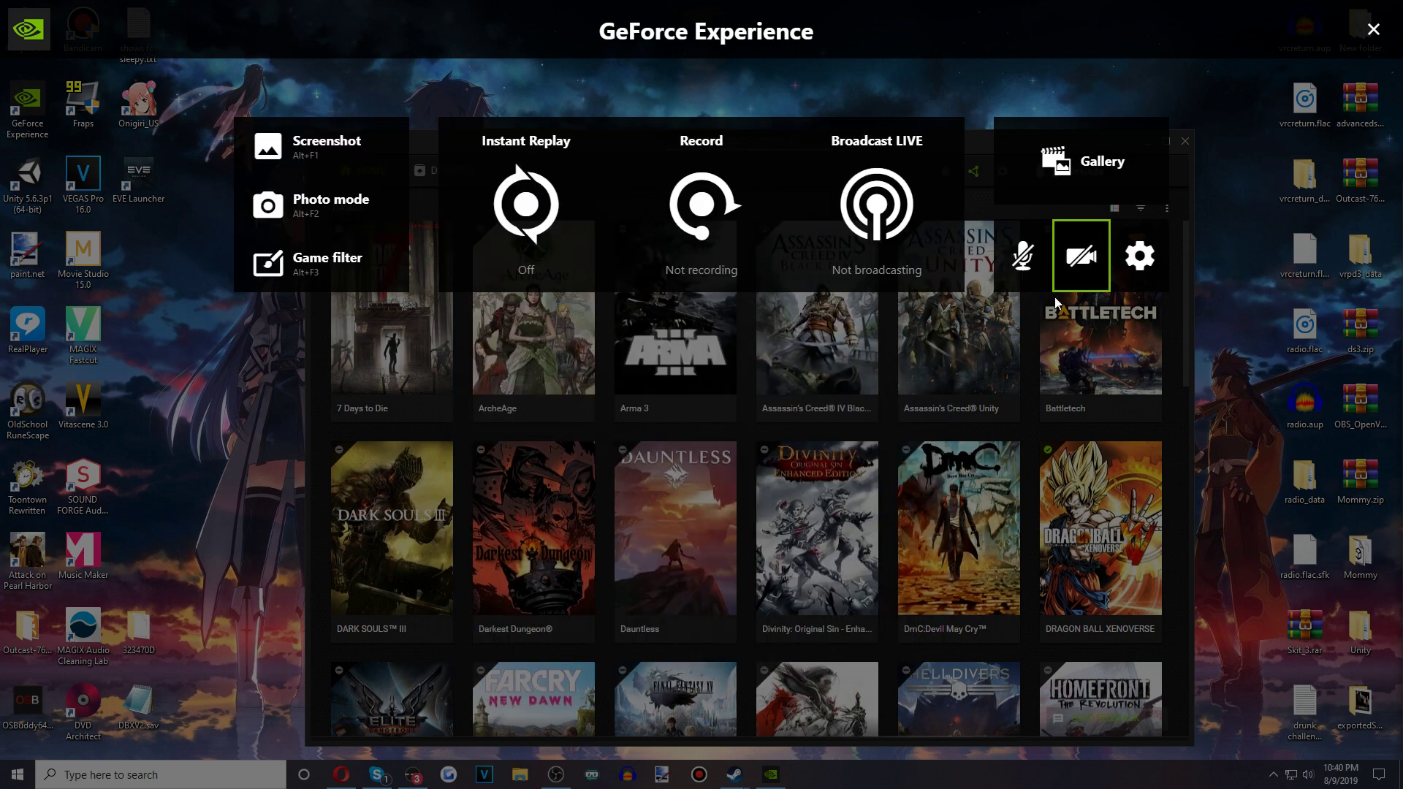
Look over the available options for the microphone, Record and Instant Replay.
click(1022, 256)
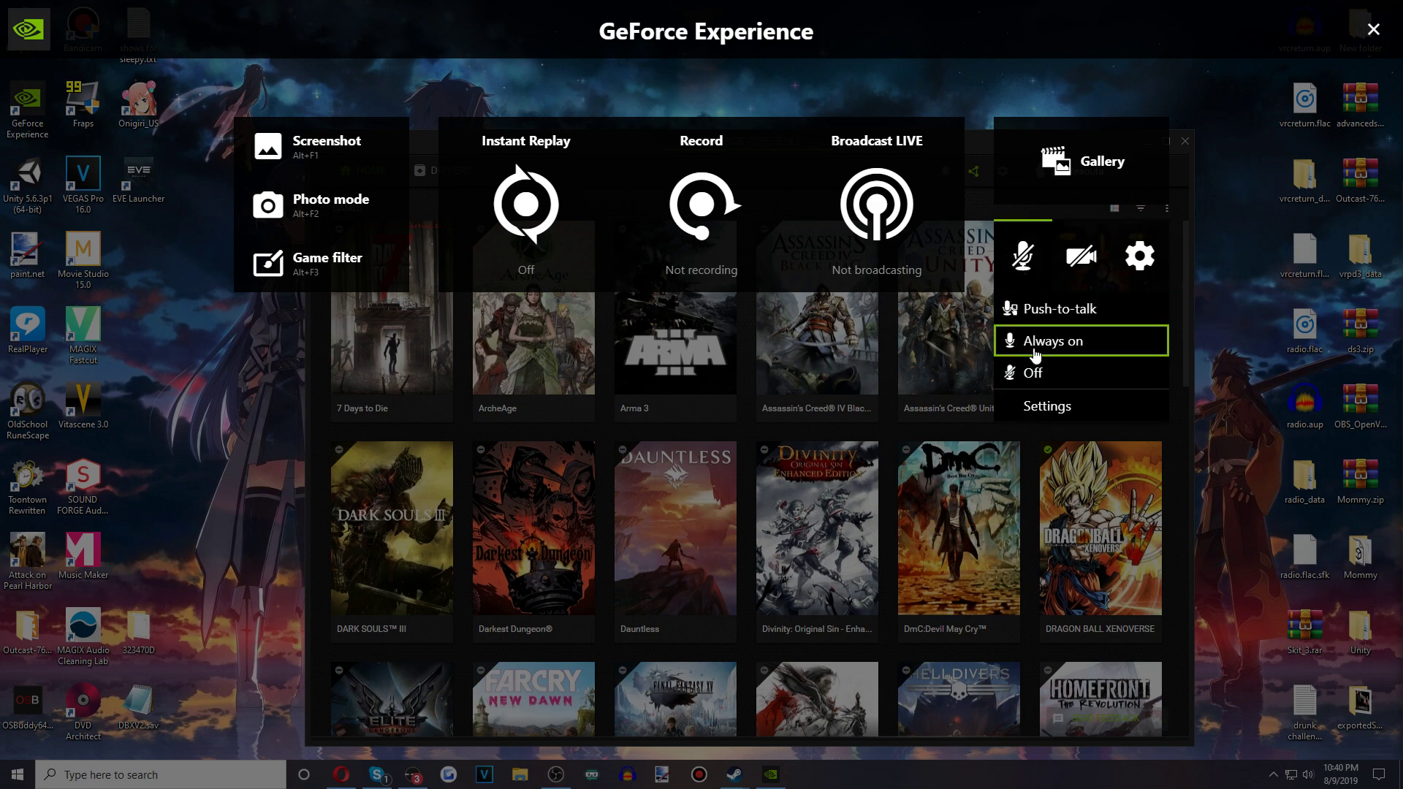
click(1216, 519)
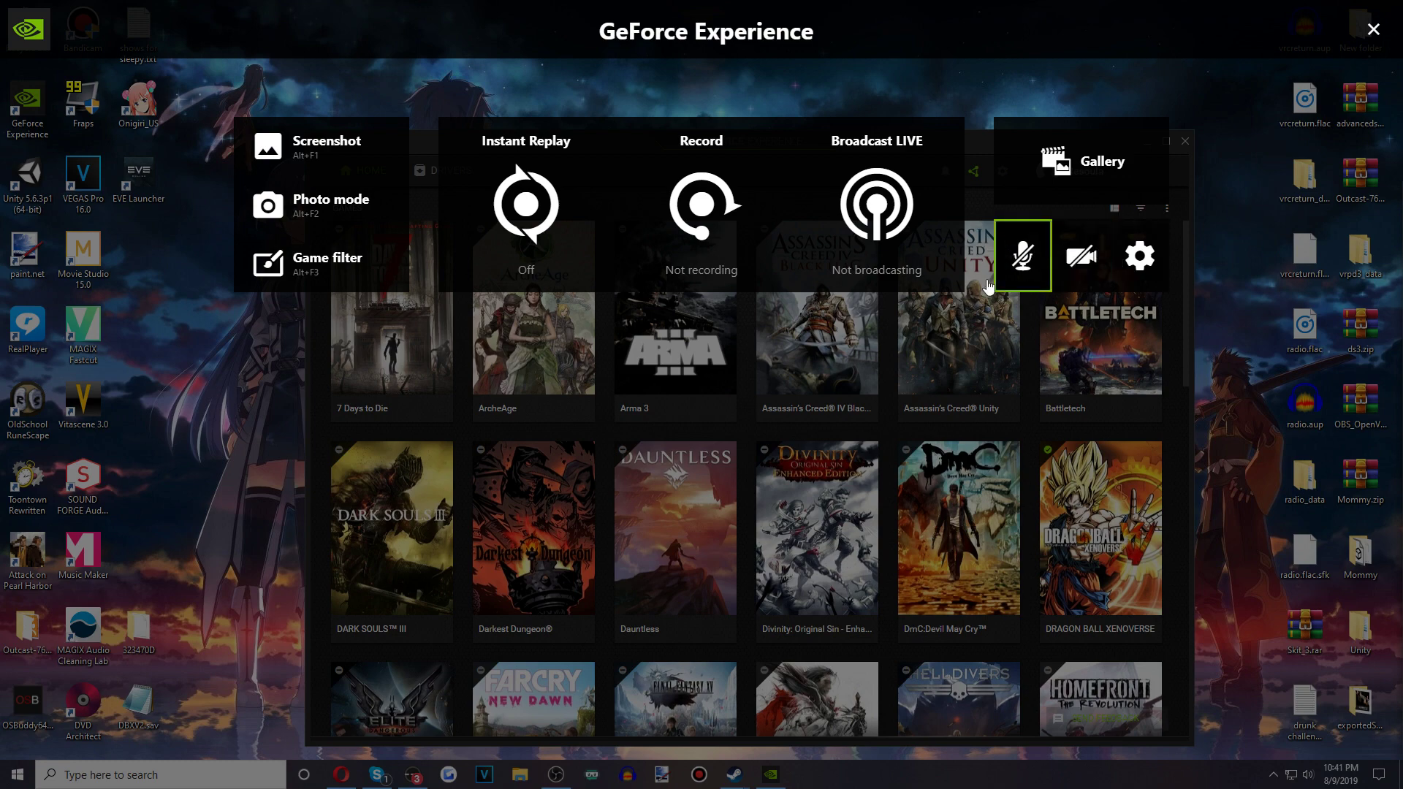
click(714, 251)
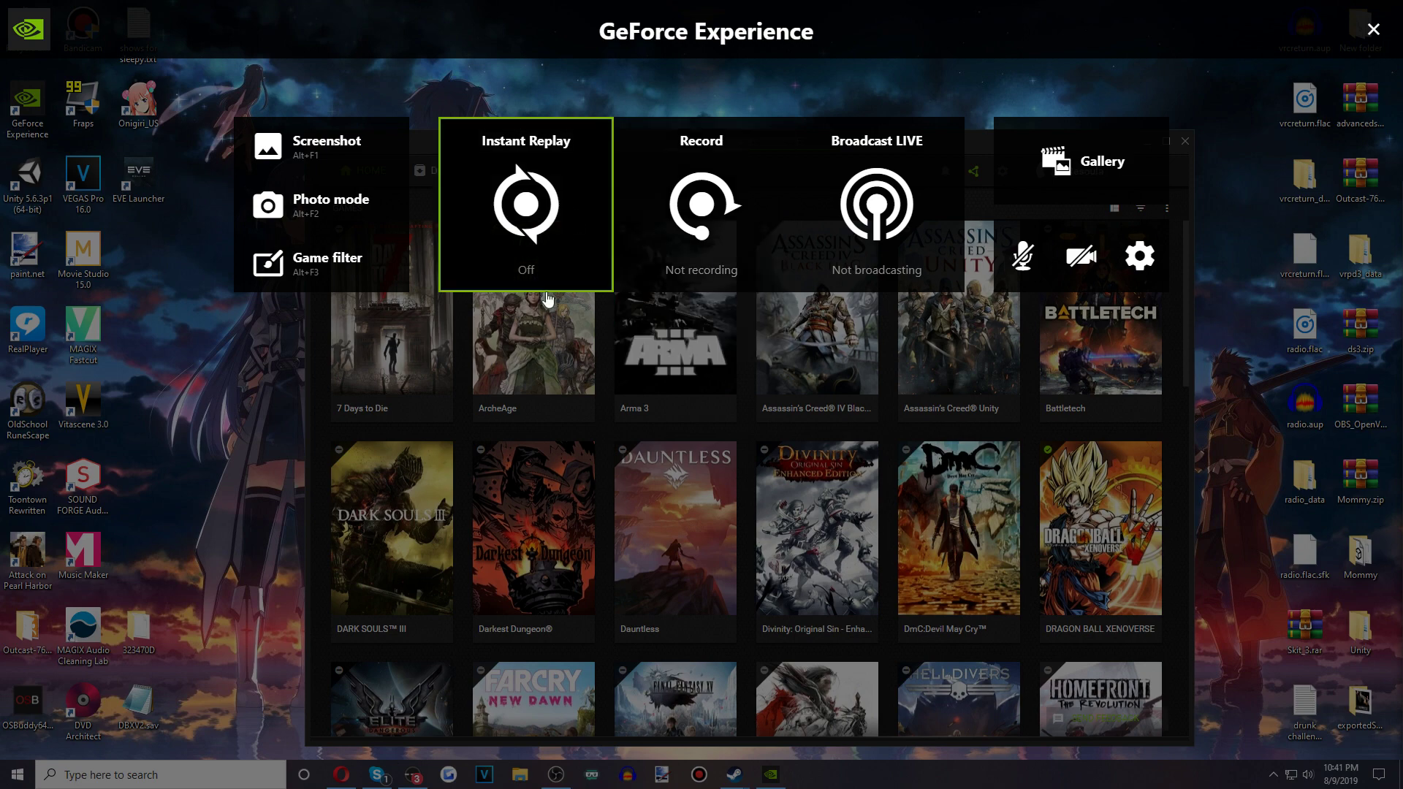
click(537, 271)
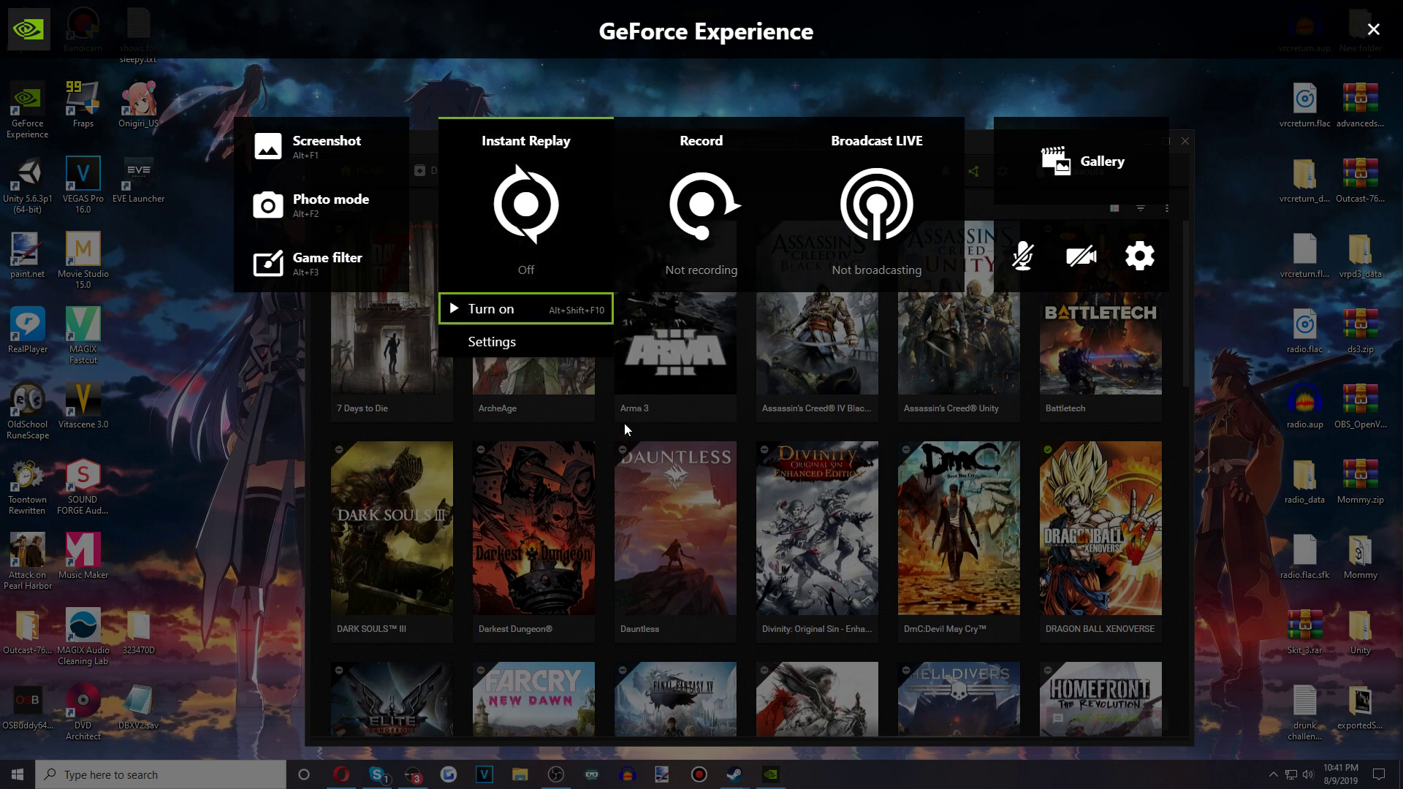
Recheck the Broadcast LIVE settings, including destination, quality, bit rate and custom overlays, and leave them without saving.
click(917, 274)
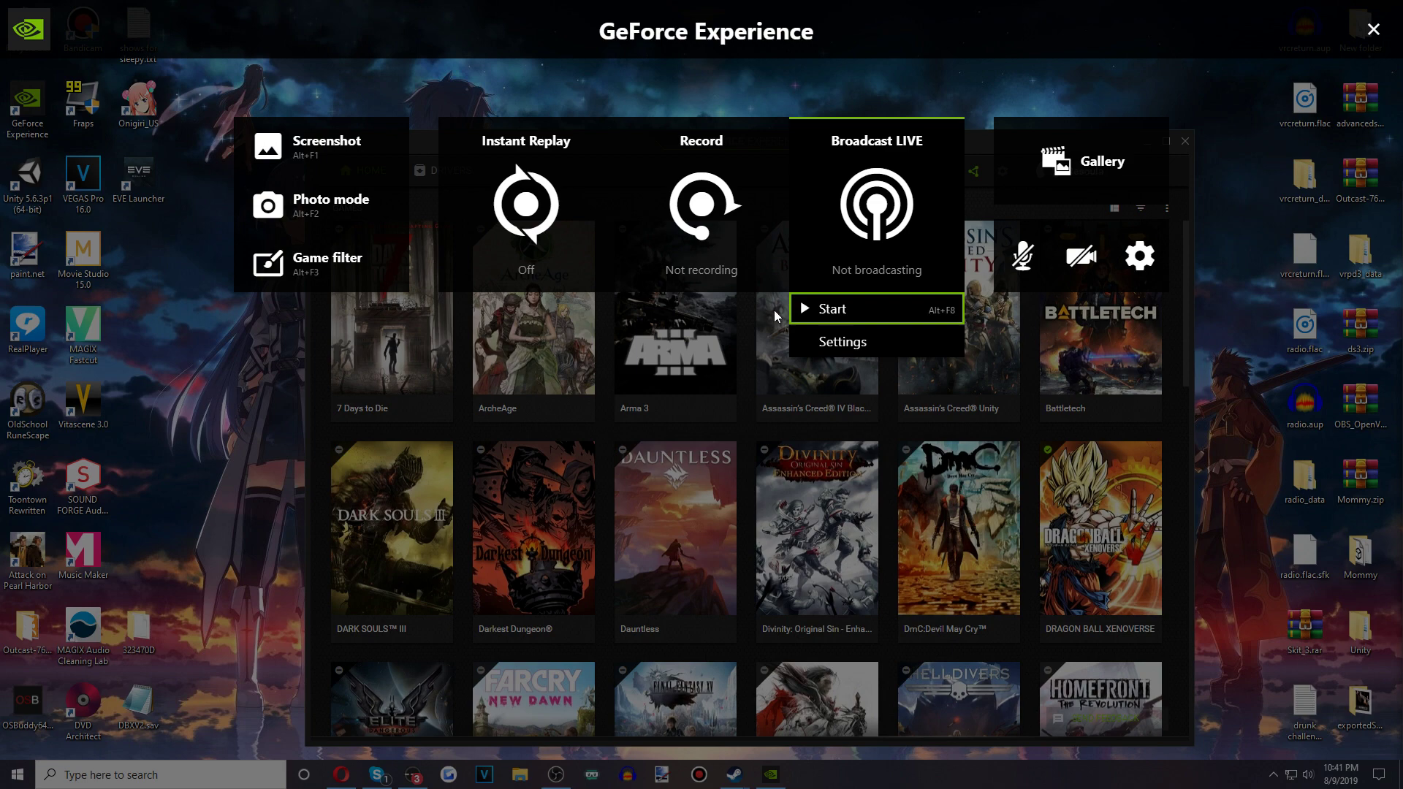
click(851, 343)
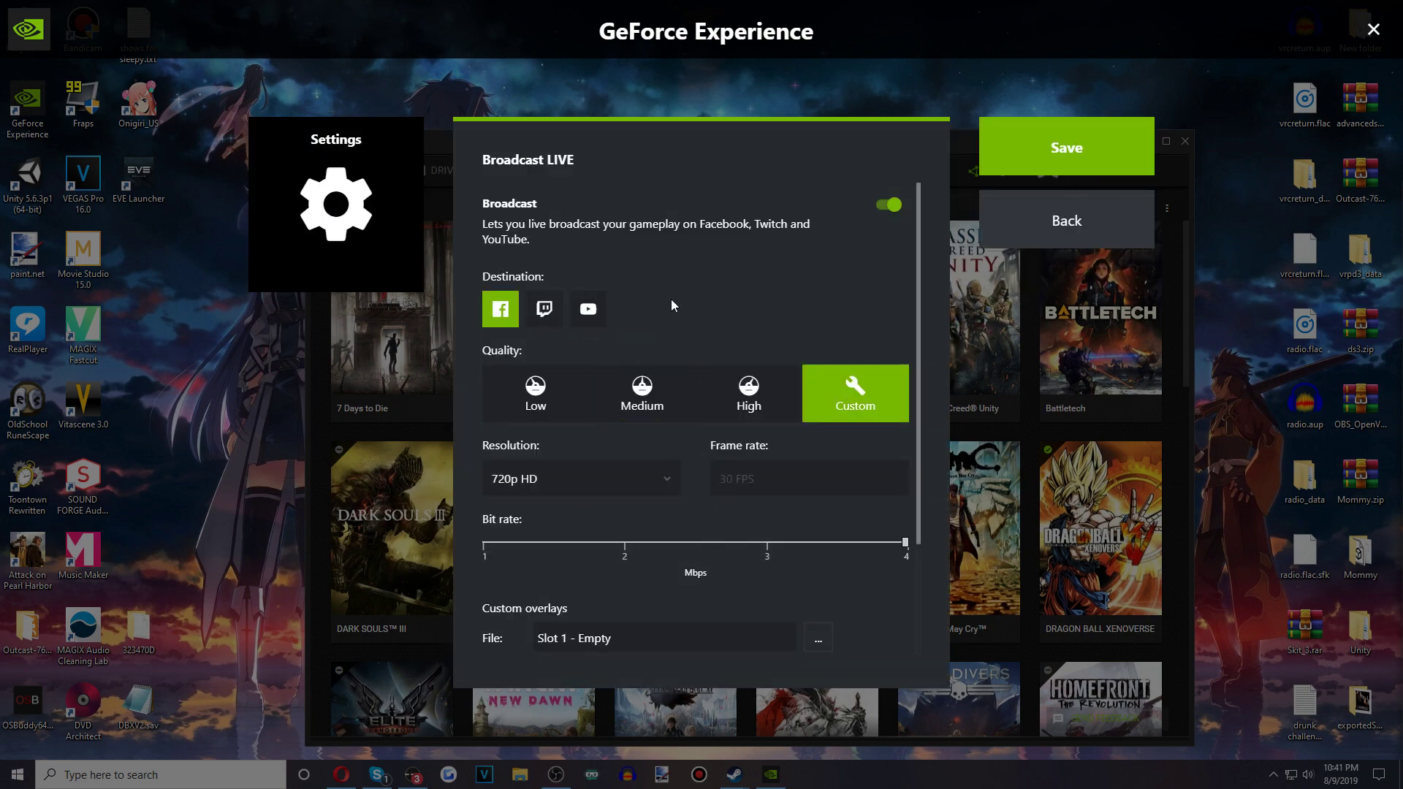
scroll(735, 199, down, 2)
scroll(511, 602, up, 3)
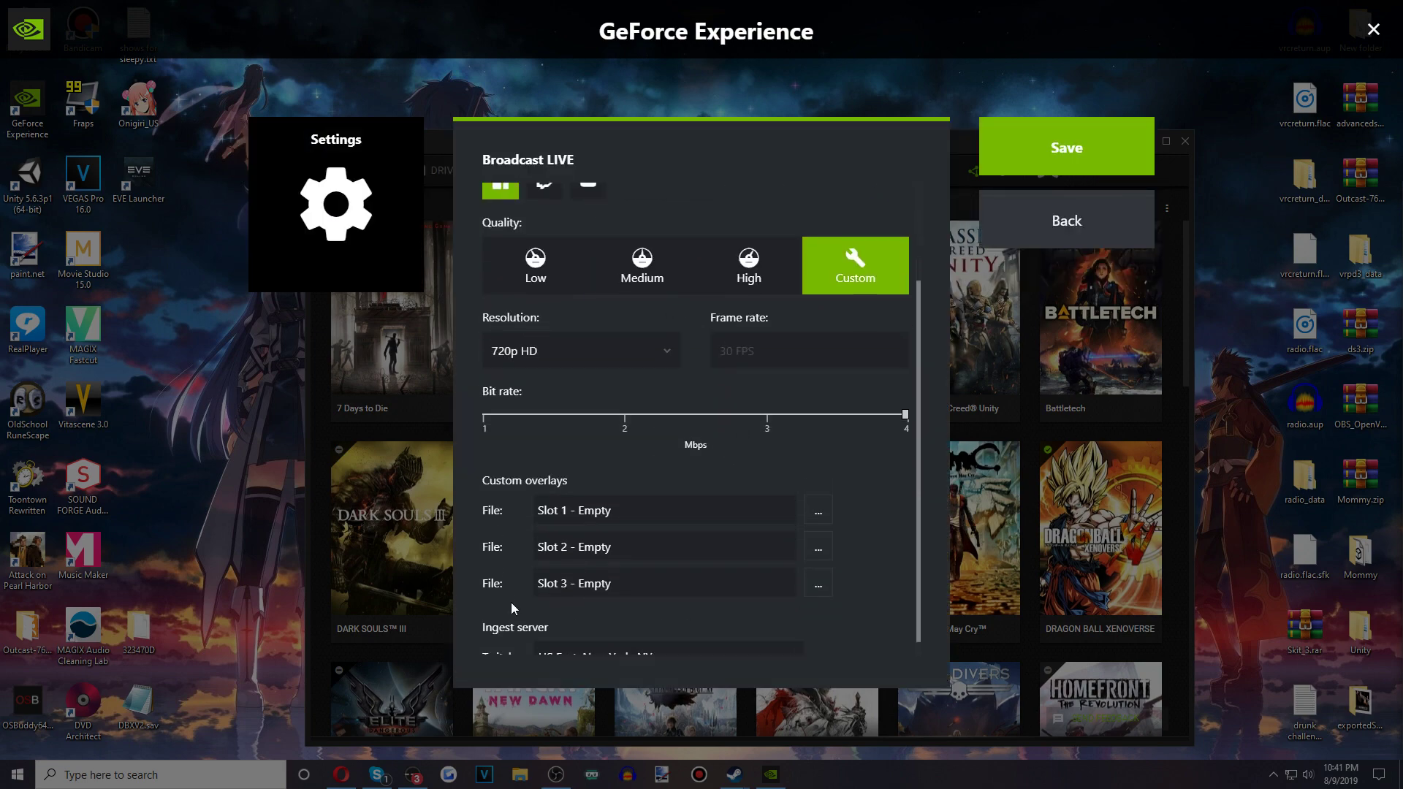
key(Escape)
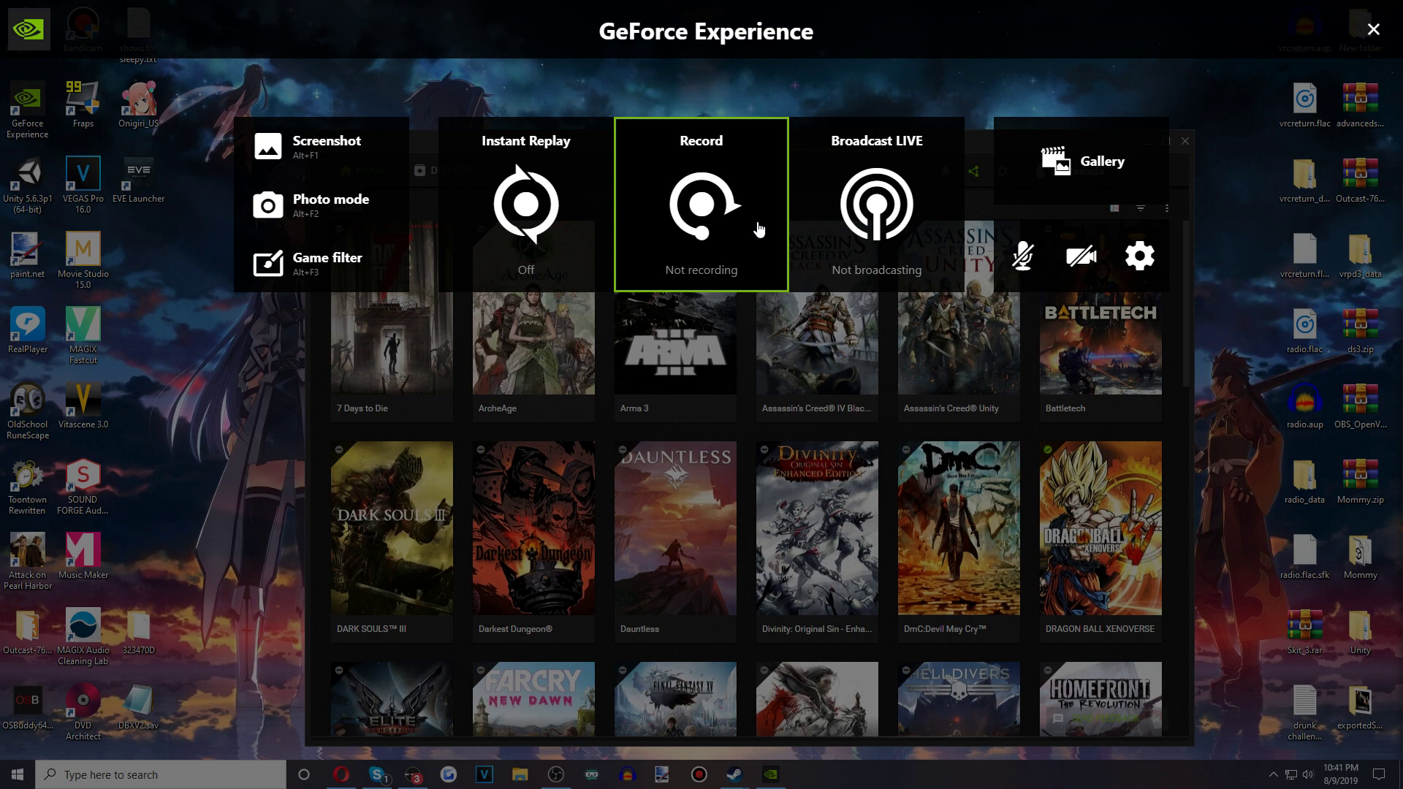